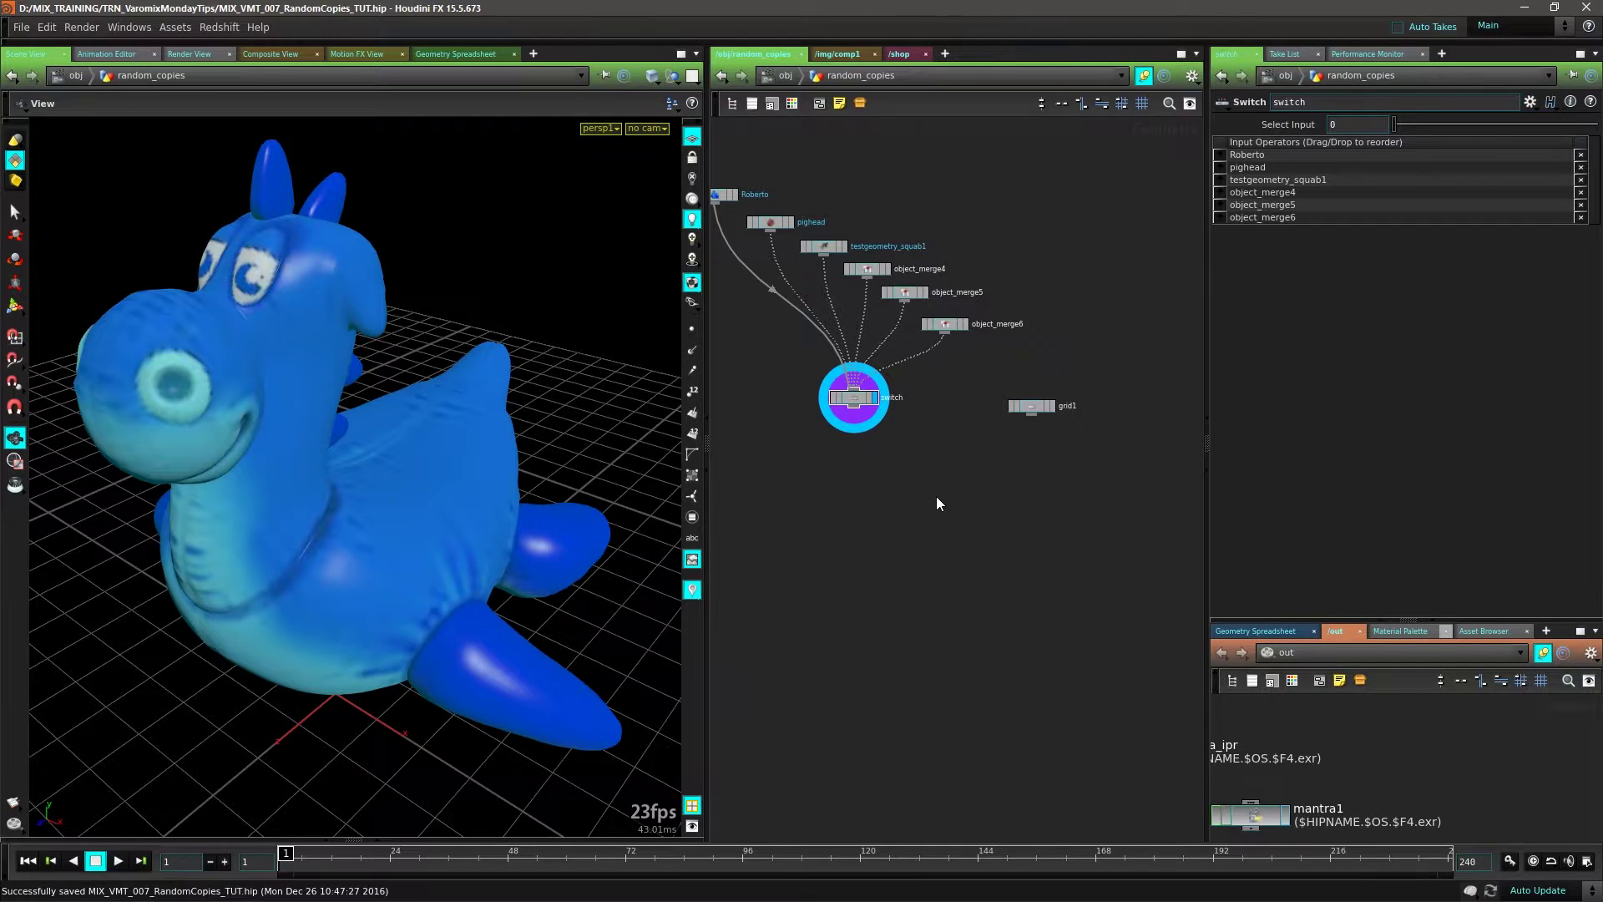
# Preview the source models by stepping the switch node's Select Input up to 5.
pyautogui.scroll(5, 877, 474)
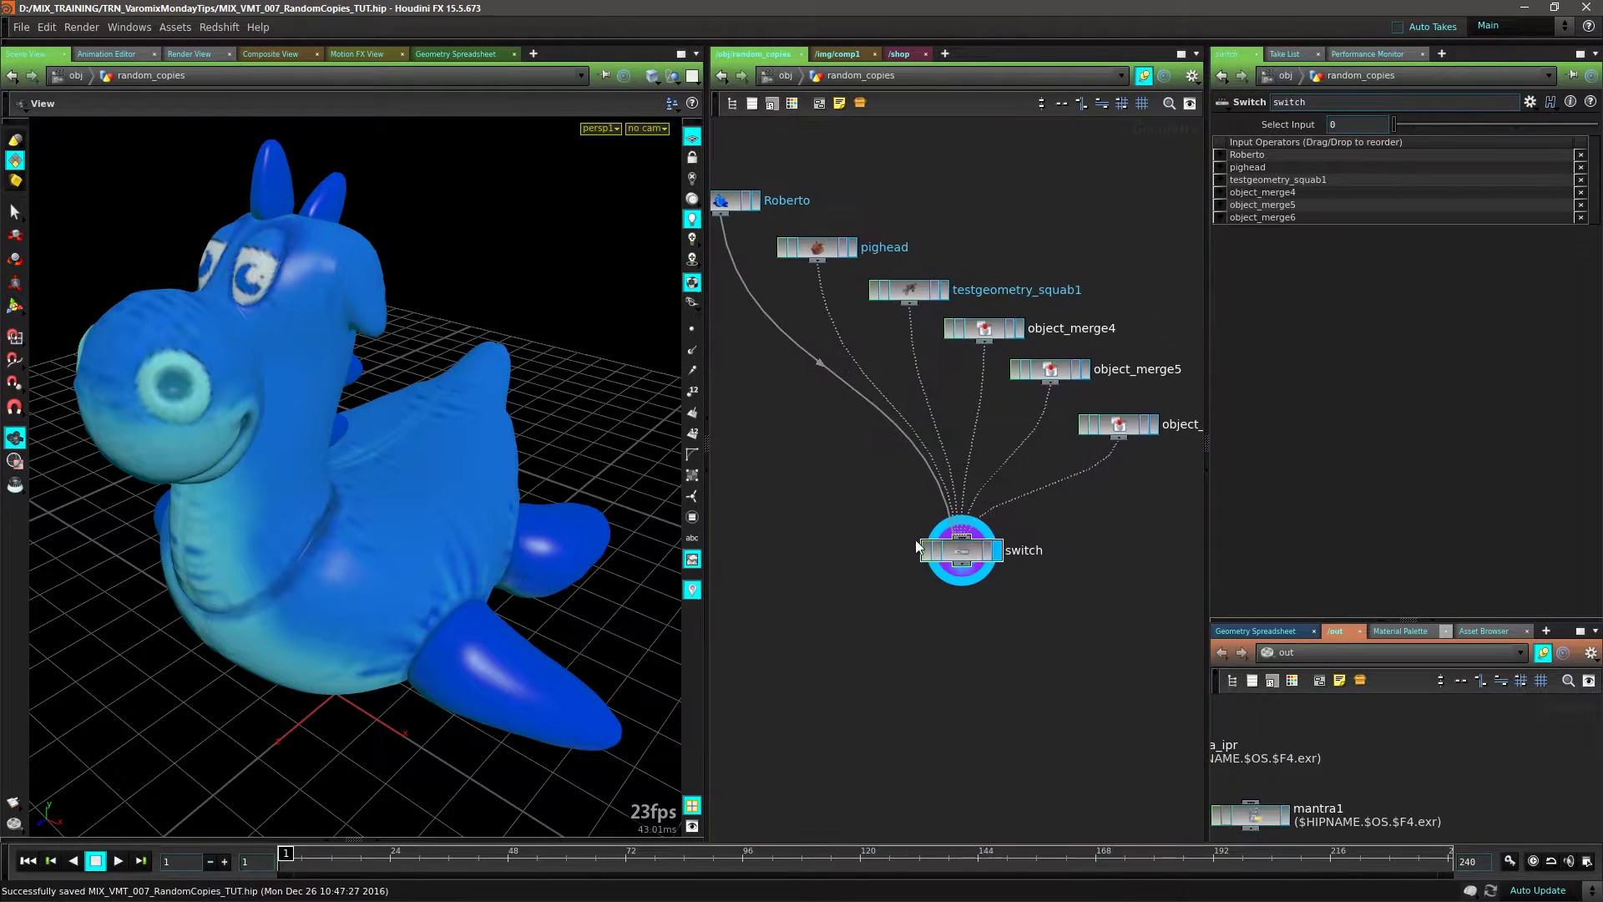
pyautogui.scroll(-1, 1119, 521)
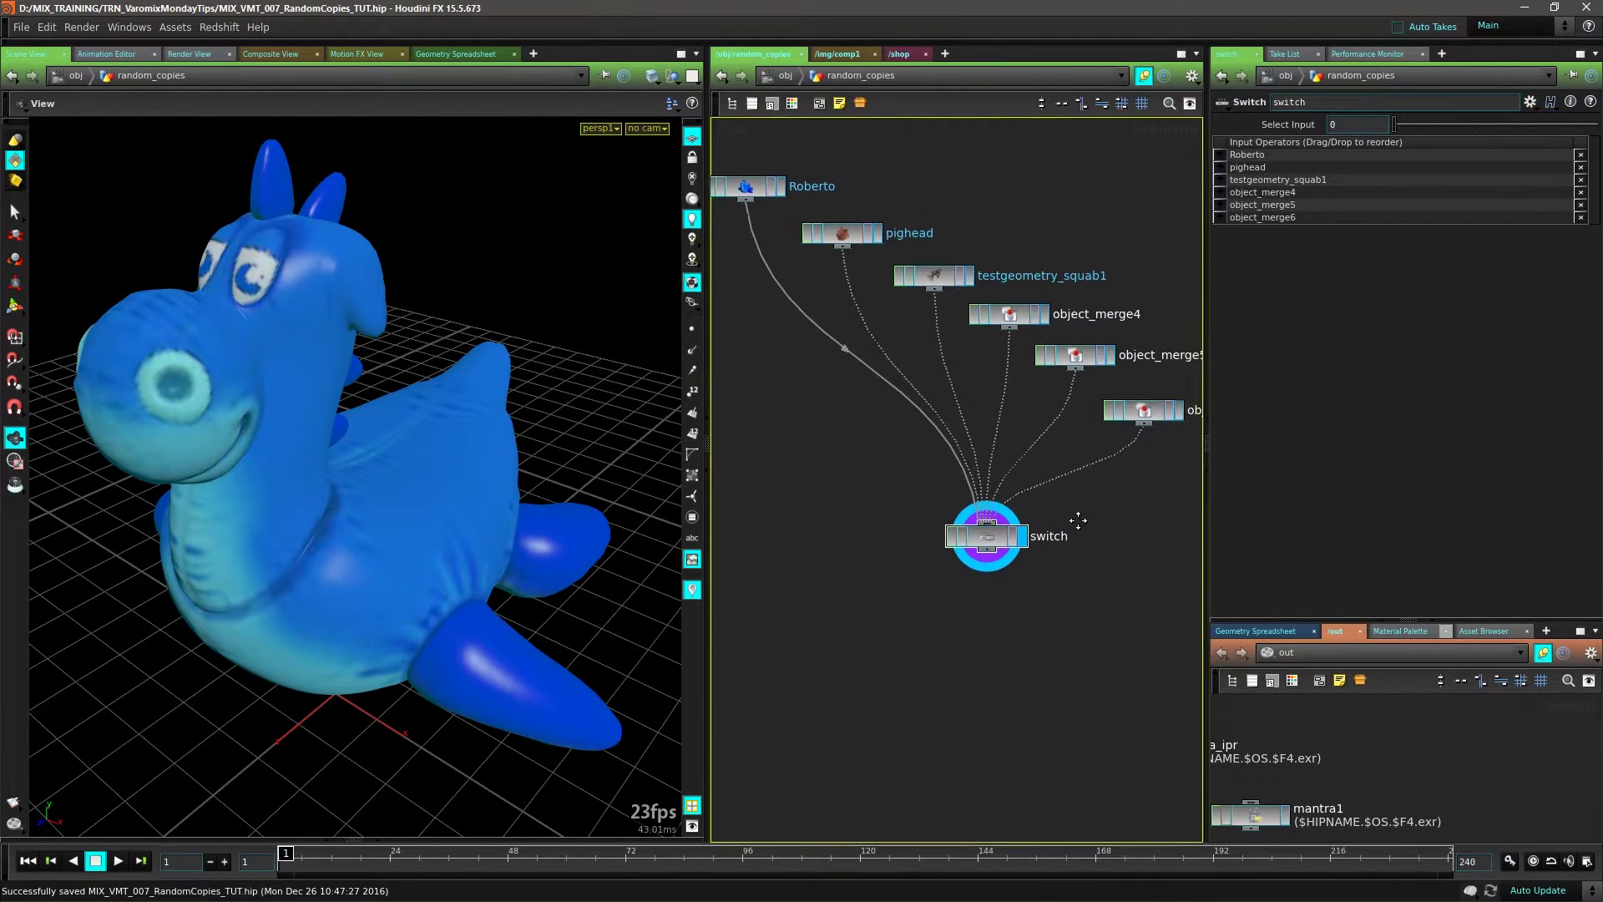
pyautogui.click(969, 523)
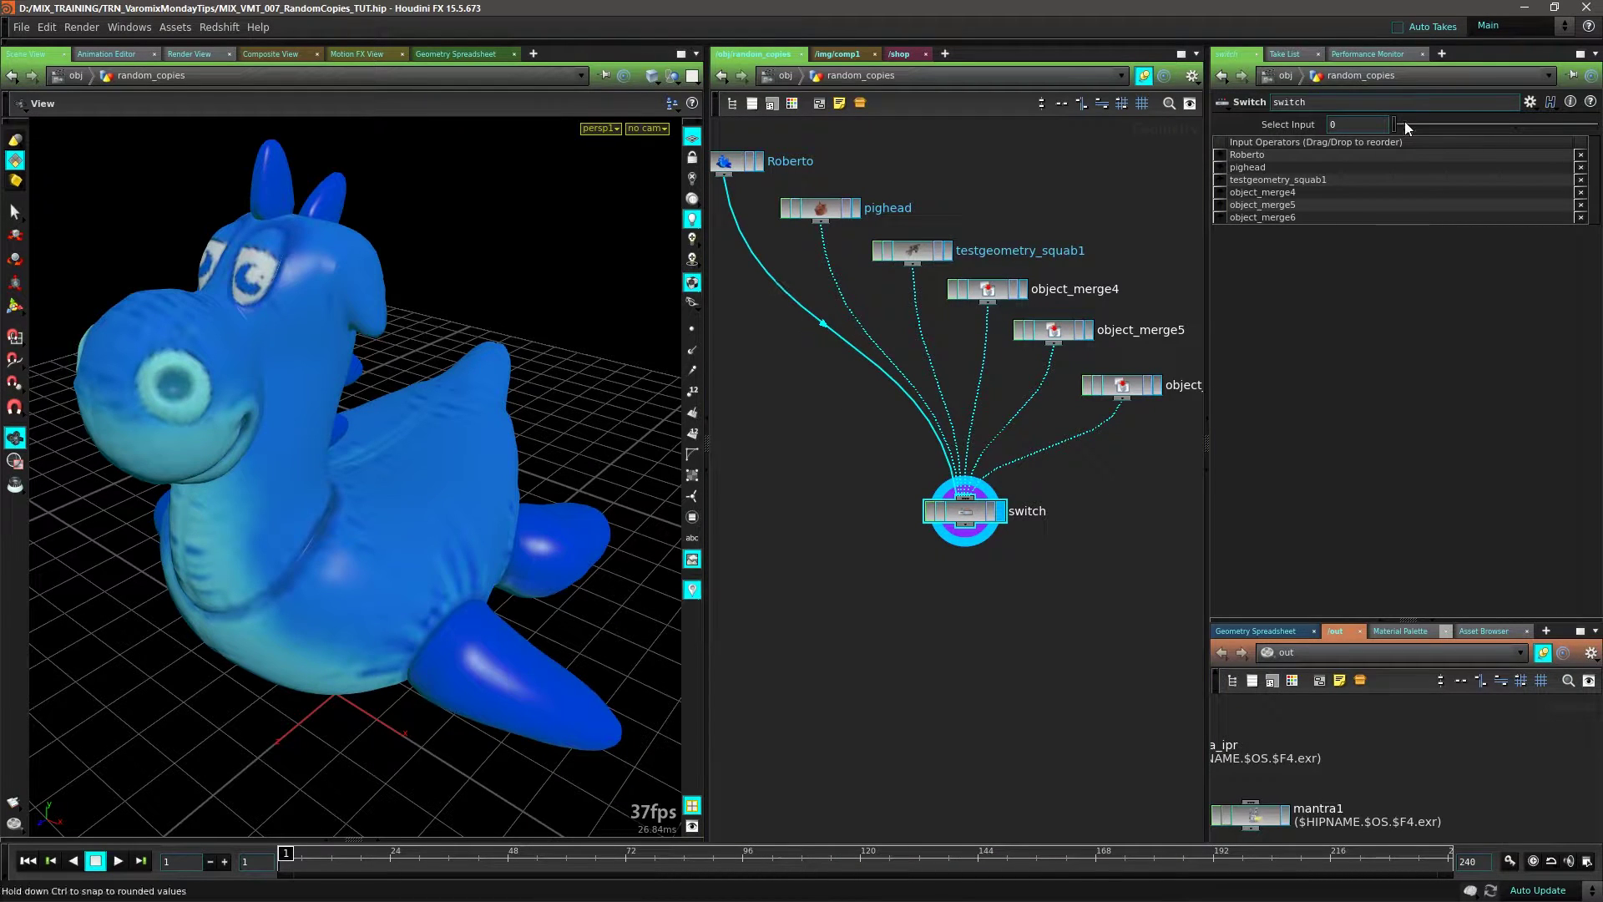
pyautogui.moveTo(1398, 126); pyautogui.dragTo(1472, 125)
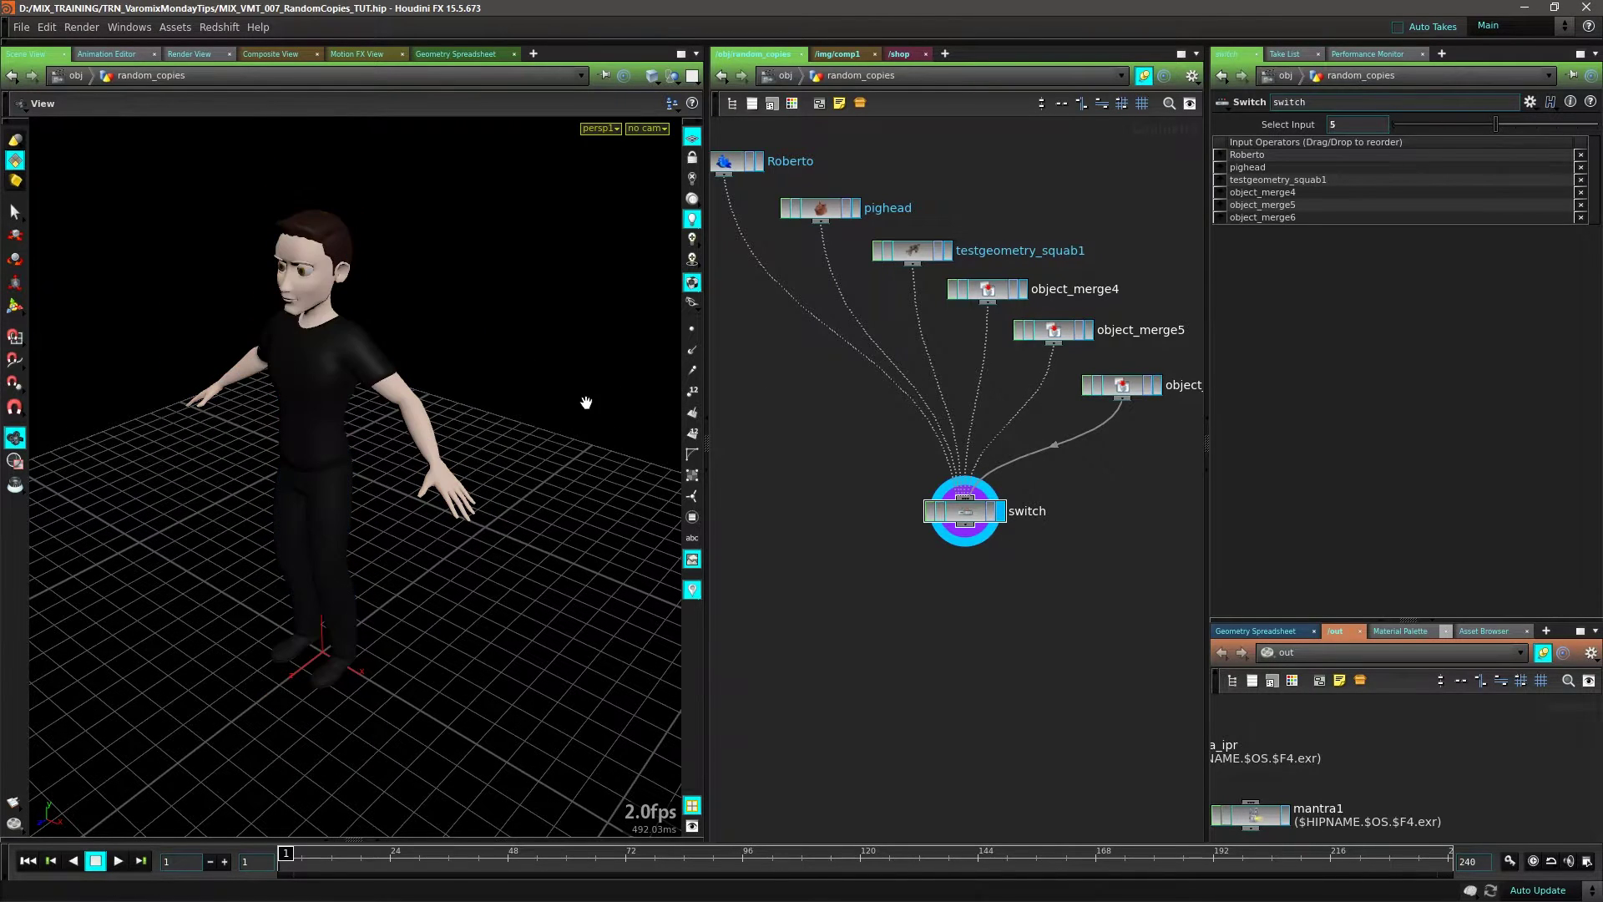
# Add a Copy node with the switch as its source and grid1 as its template, and display the result.
pyautogui.moveTo(987, 567); pyautogui.dragTo(977, 554, button='middle')
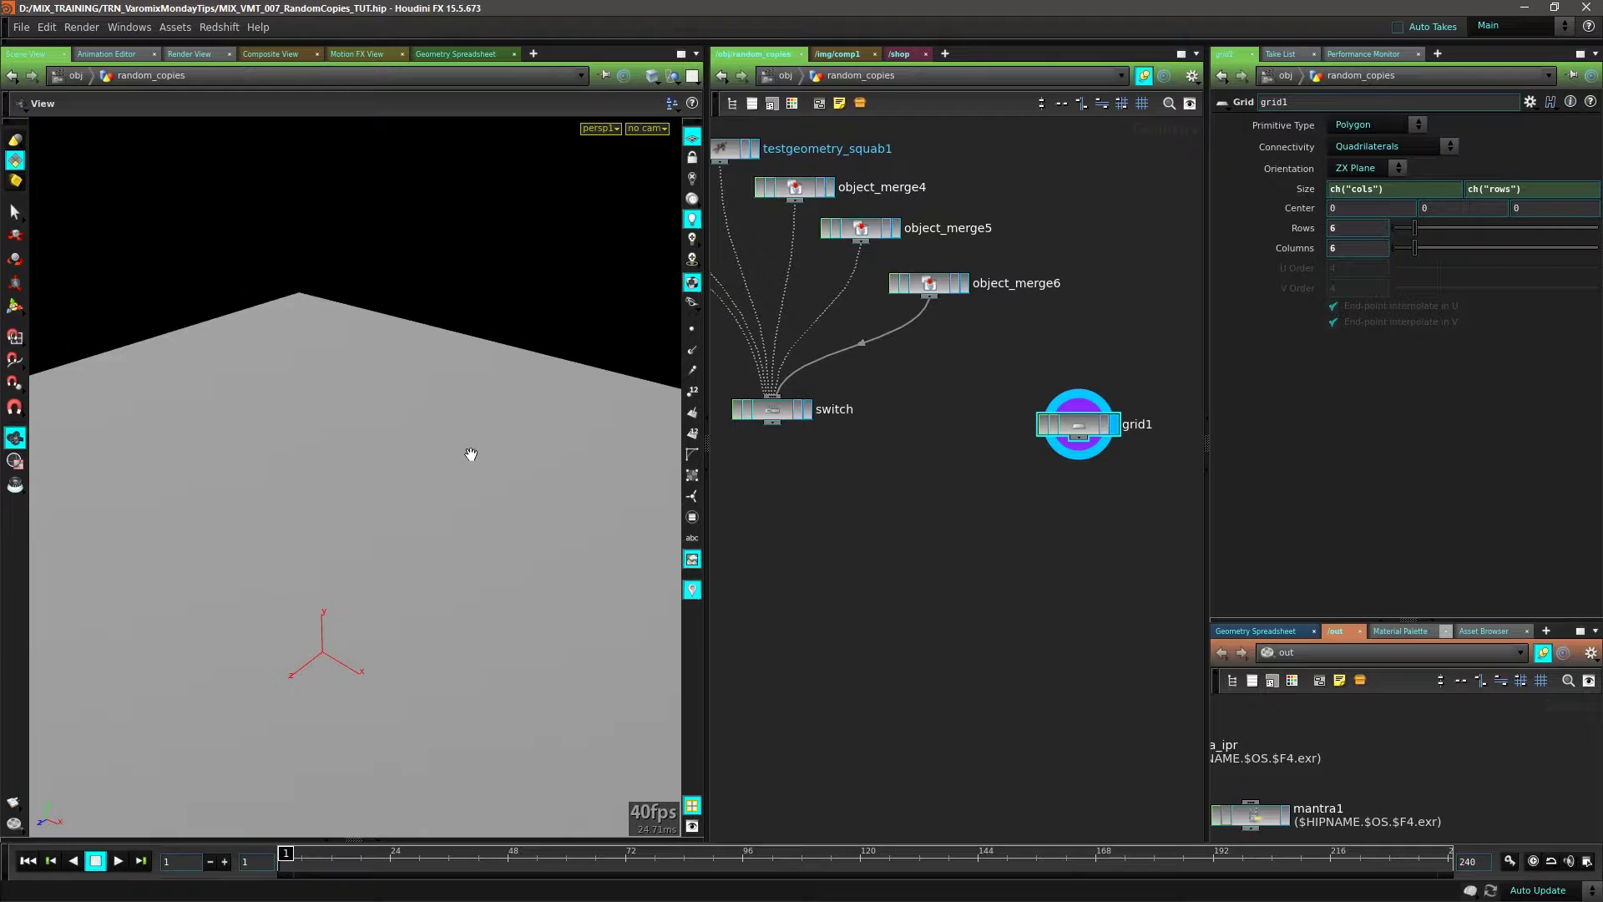
pyautogui.moveTo(418, 501); pyautogui.dragTo(194, 592, button='right')
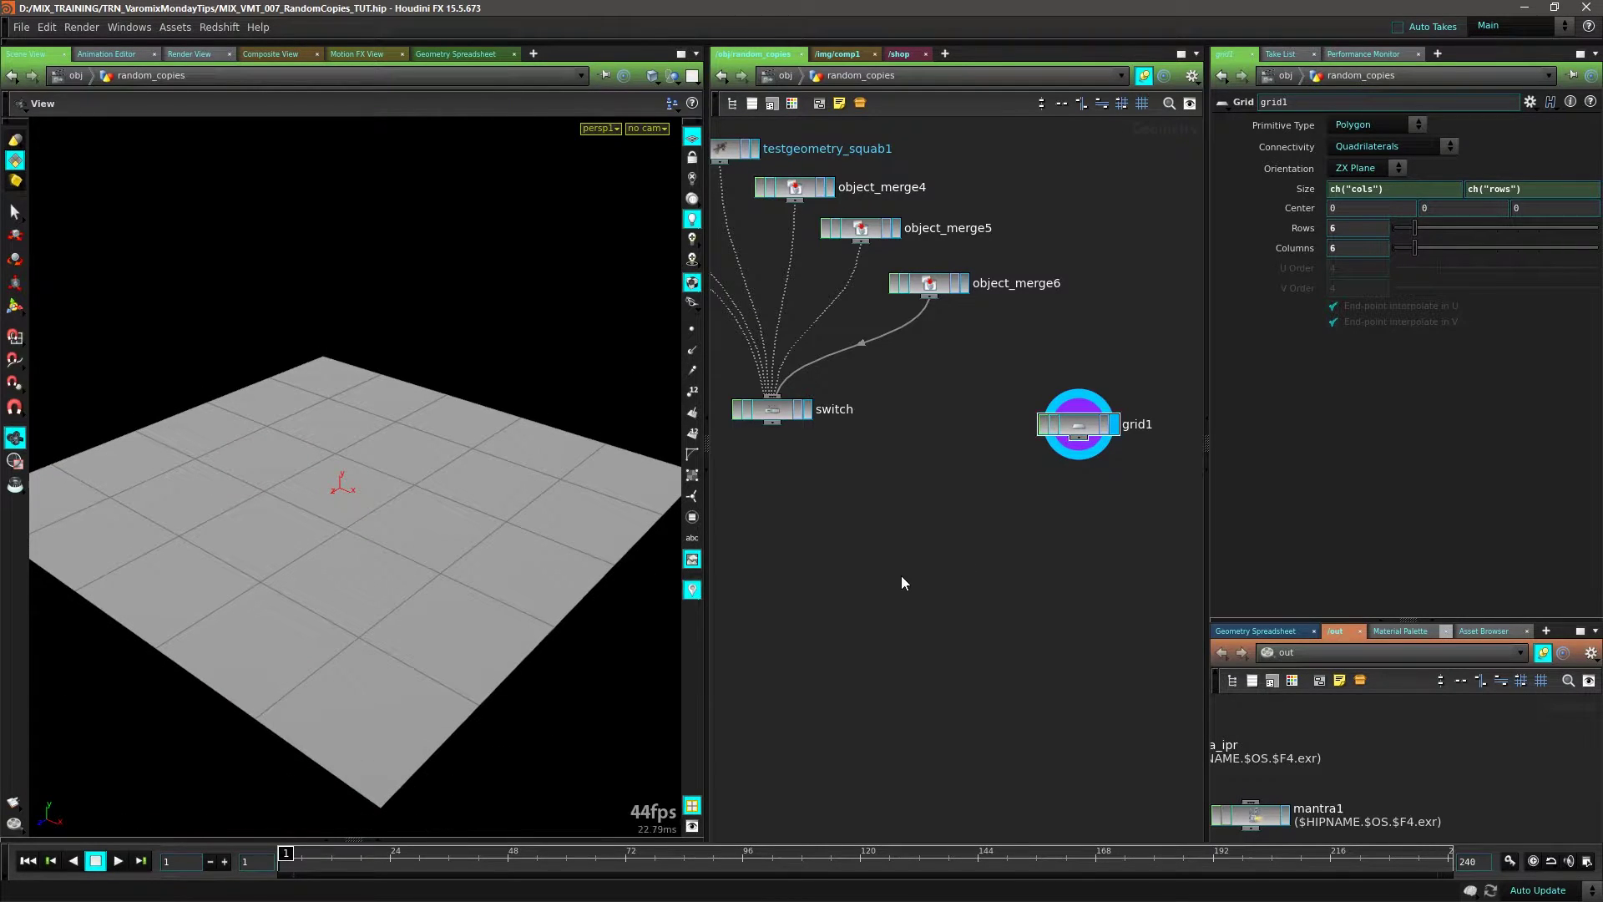
pyautogui.press('Tab')
pyautogui.write('copy')
pyautogui.click(1048, 422)
pyautogui.click(939, 553)
pyautogui.moveTo(815, 474); pyautogui.dragTo(906, 530)
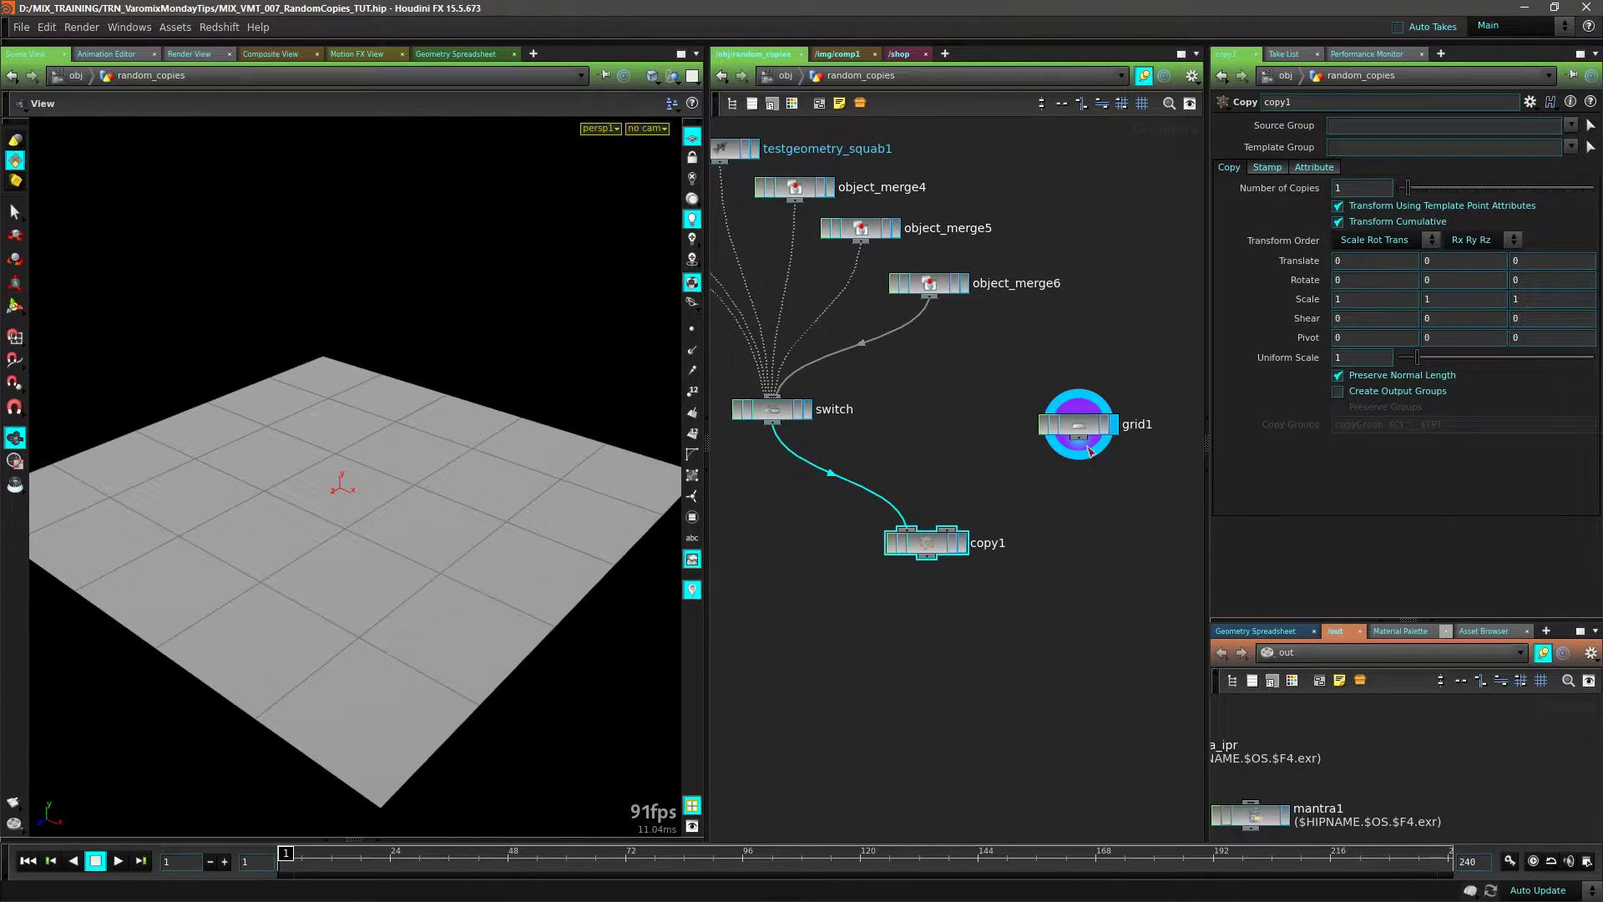
pyautogui.moveTo(1078, 458); pyautogui.dragTo(908, 635)
pyautogui.click(964, 543)
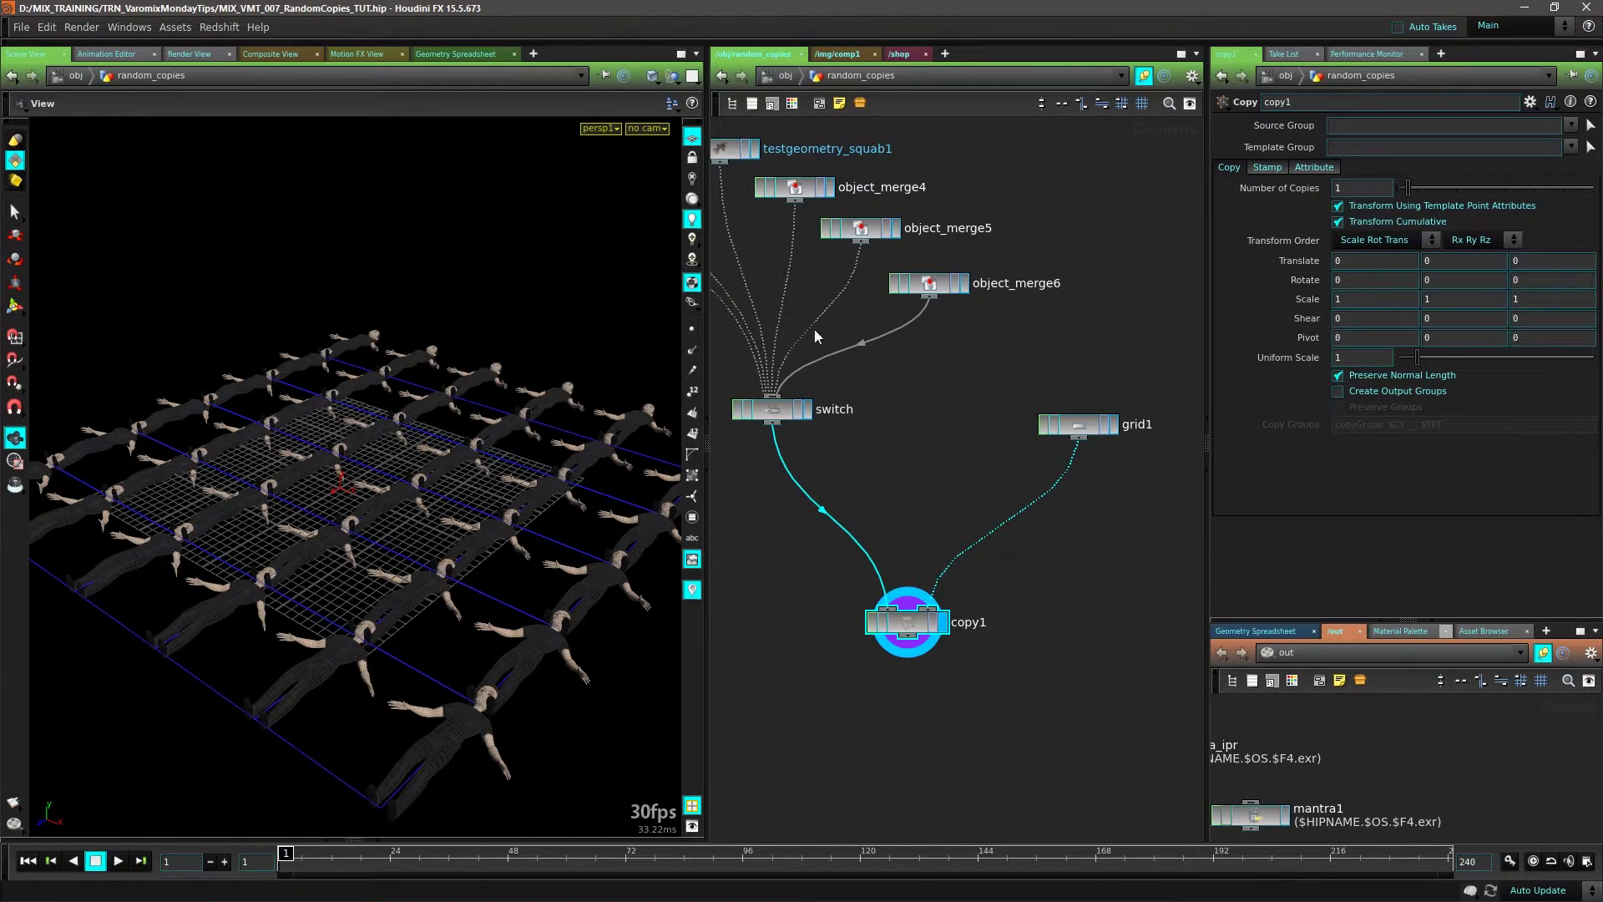
# Set the switch node's Select Input to 4 to preview that model on the grid points.
pyautogui.click(778, 420)
pyautogui.moveTo(1494, 124); pyautogui.dragTo(1475, 124)
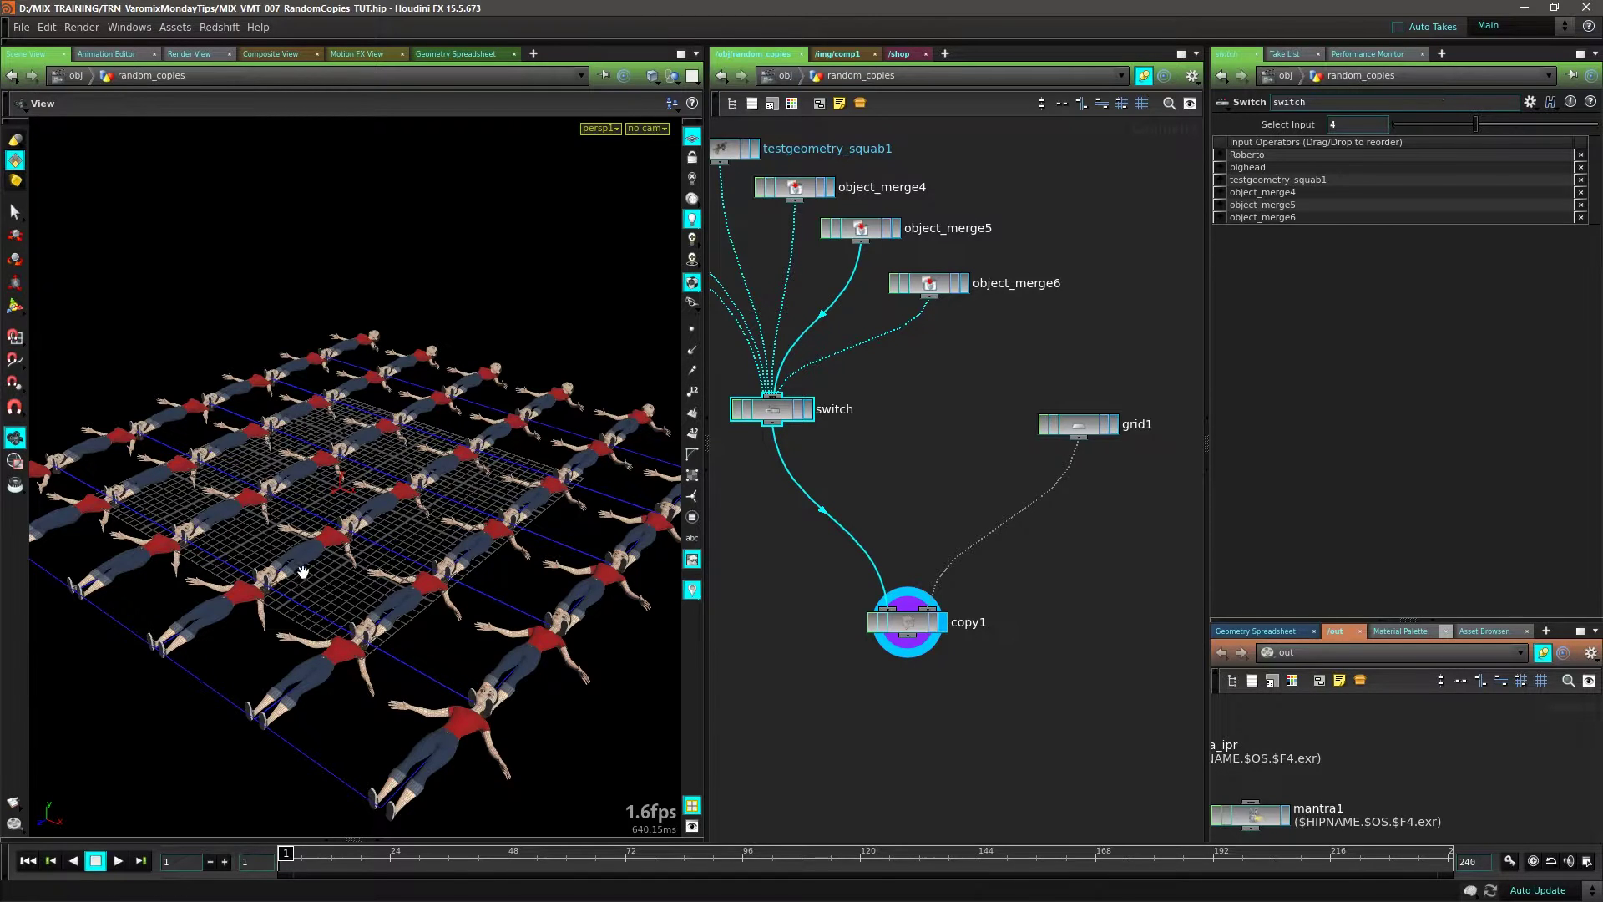
# Insert an Attribute Wrangle between grid1 and copy1 with the VEX expression @N = set(0,0,1);.
pyautogui.moveTo(1014, 528); pyautogui.dragTo(964, 474, button='middle')
pyautogui.press('Tab')
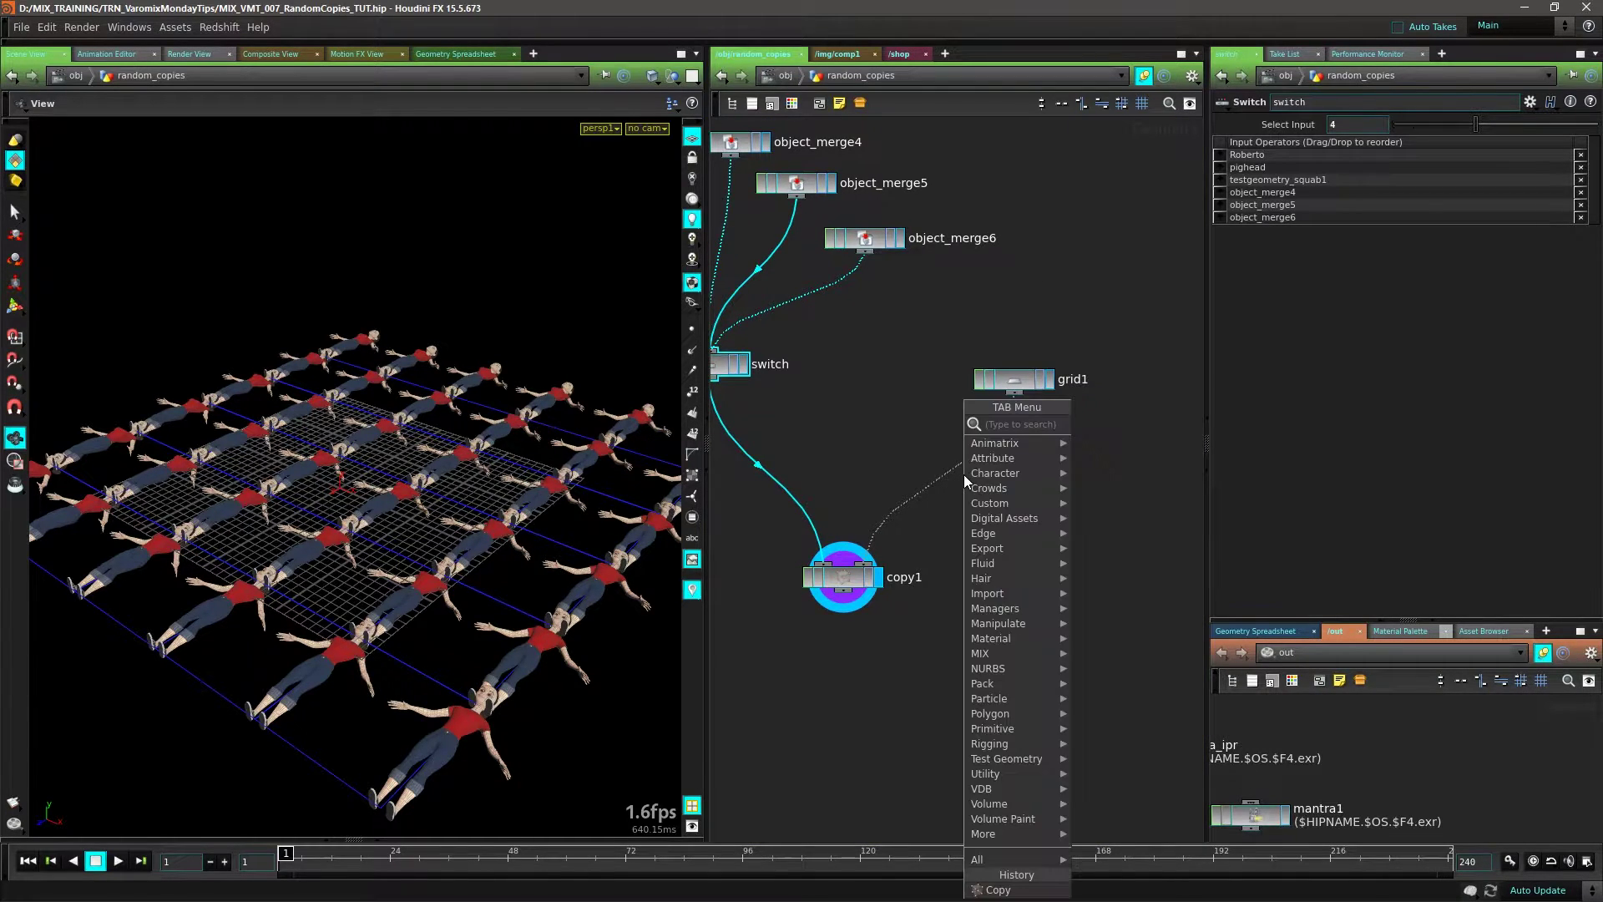
pyautogui.moveTo(993, 458)
pyautogui.click(1127, 843)
pyautogui.click(1381, 251)
pyautogui.write('@')
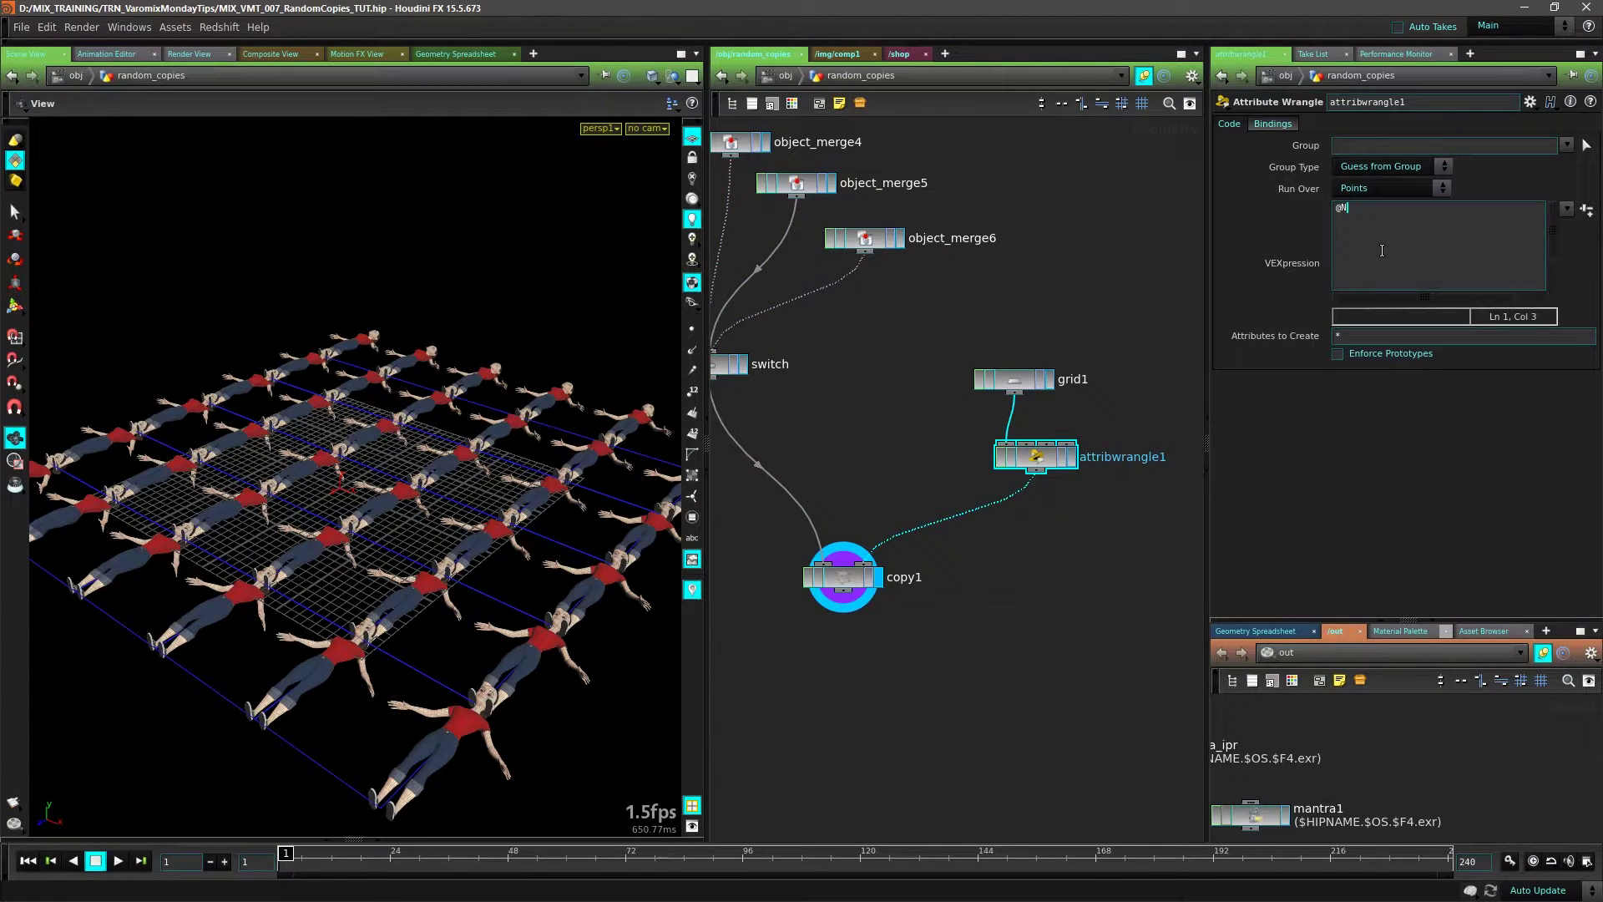
pyautogui.write('N = set(0,0,1);')
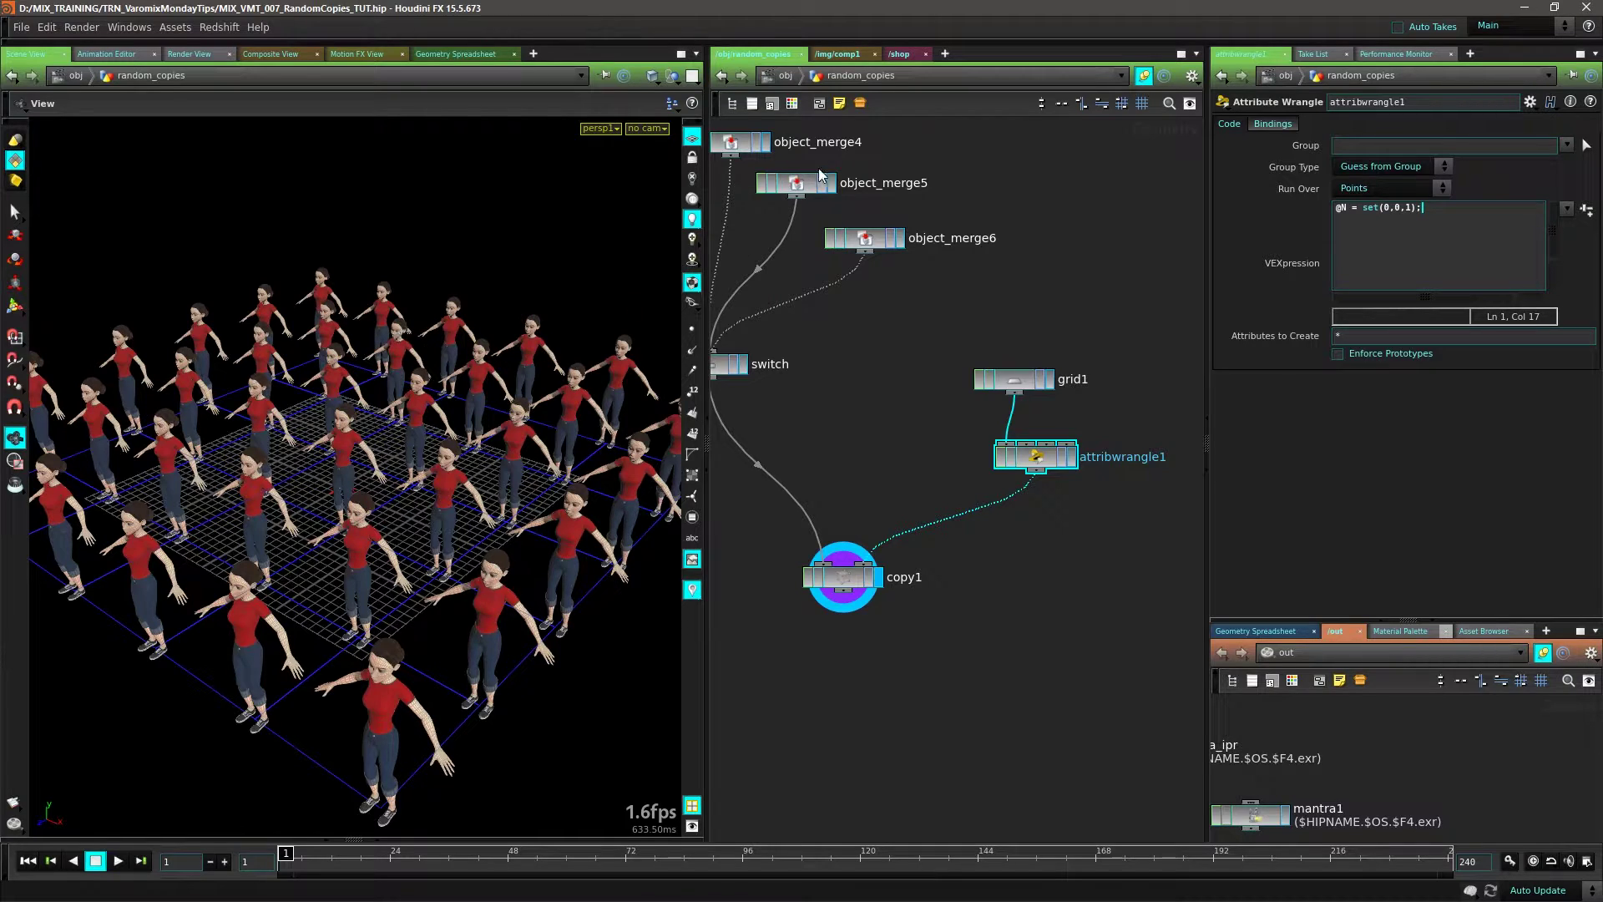
# Preview the remaining models on the grid by lowering the switch node's Select Input step by step to 0.
pyautogui.moveTo(818, 168); pyautogui.dragTo(914, 176, button='middle')
pyautogui.click(830, 376)
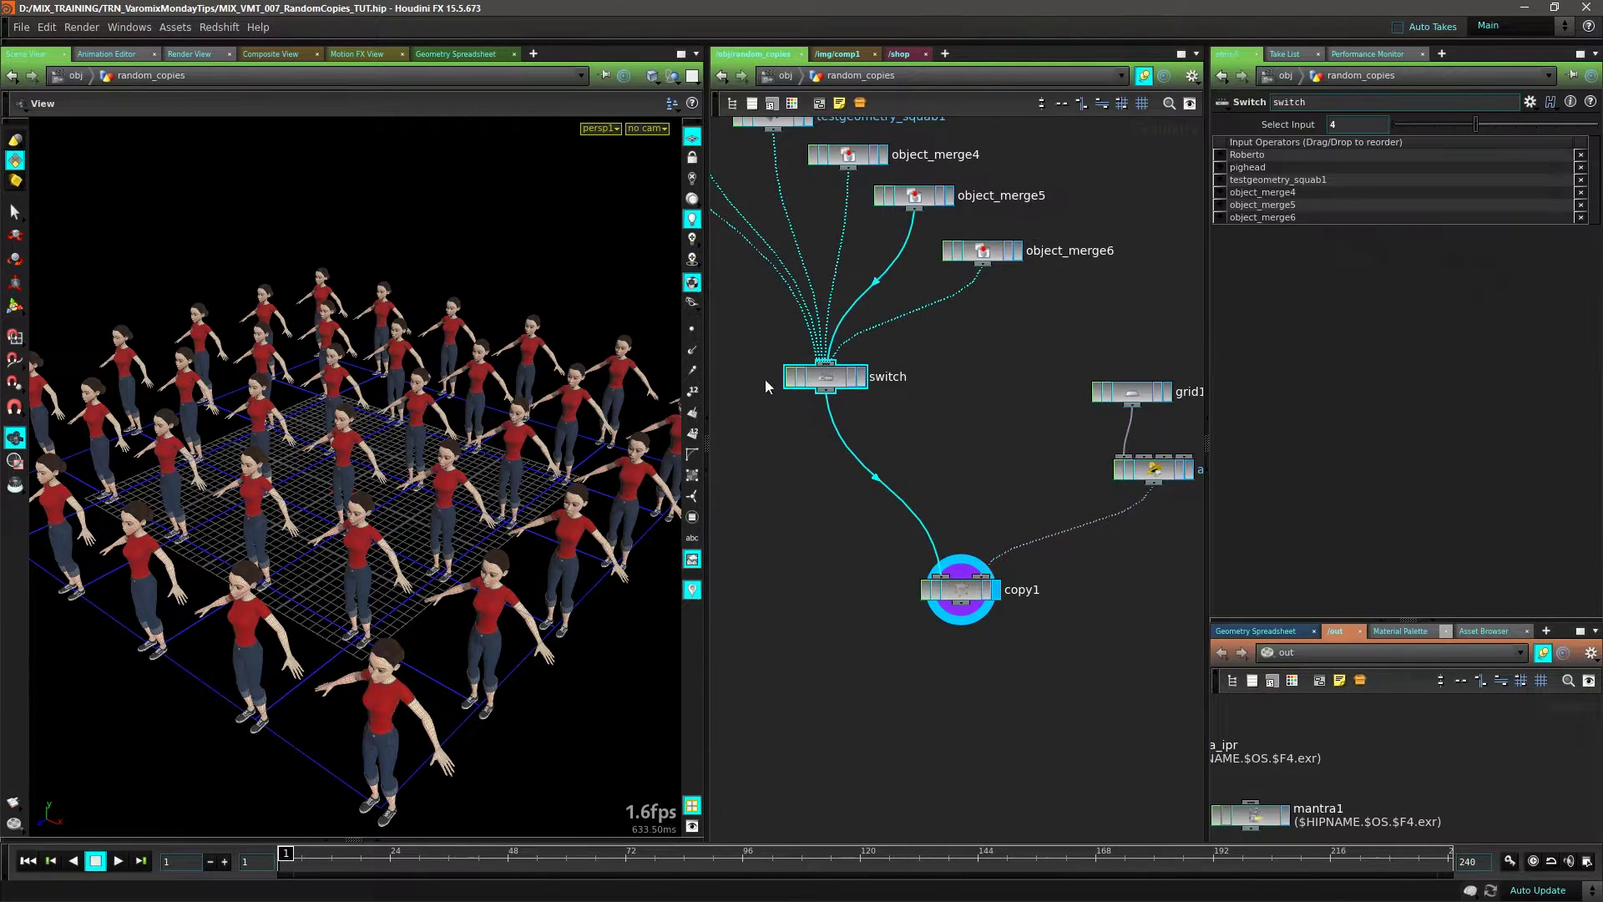
pyautogui.moveTo(1475, 124); pyautogui.dragTo(1454, 127)
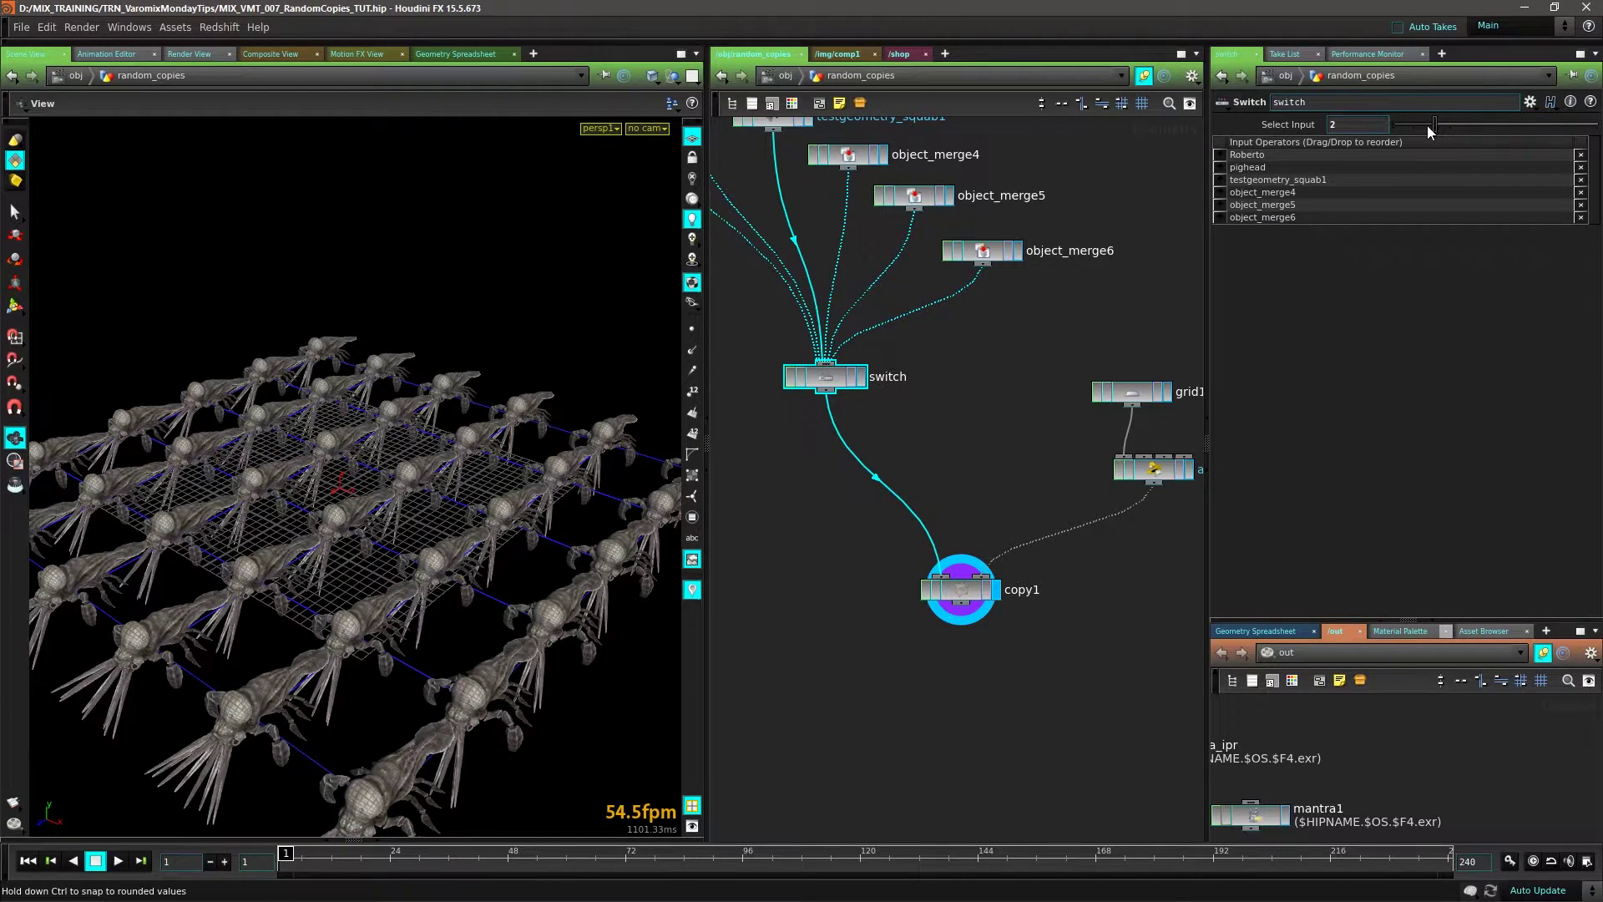
pyautogui.moveTo(1426, 125); pyautogui.dragTo(1392, 117)
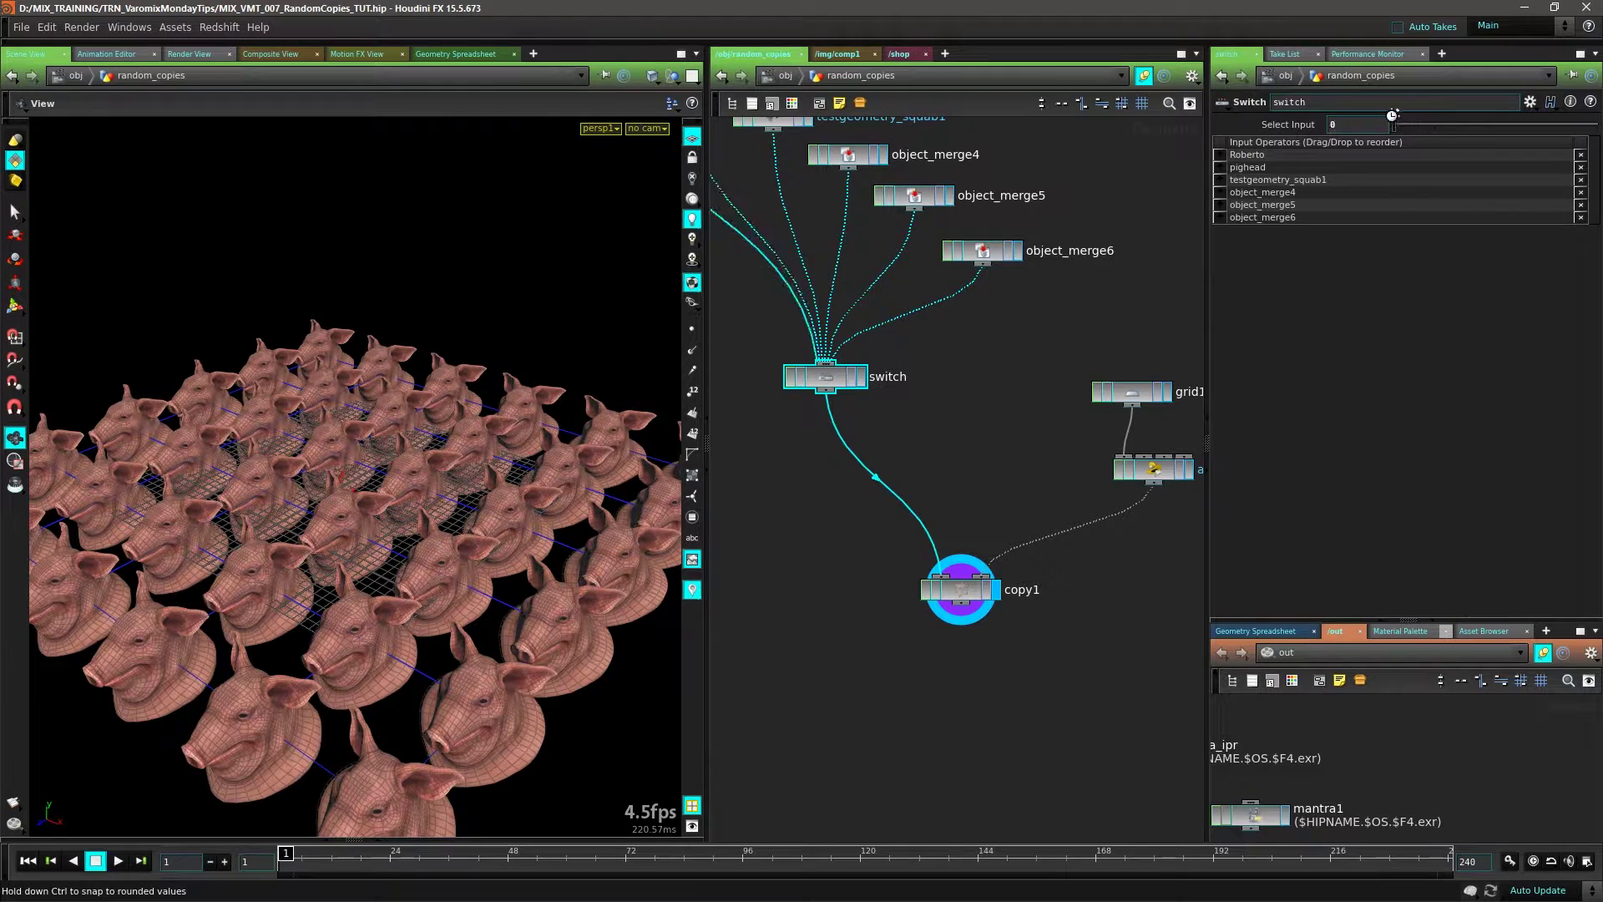
# Enable Stamp Inputs on copy1 and name its first stamp variable models.
pyautogui.moveTo(964, 664); pyautogui.dragTo(912, 543, button='middle')
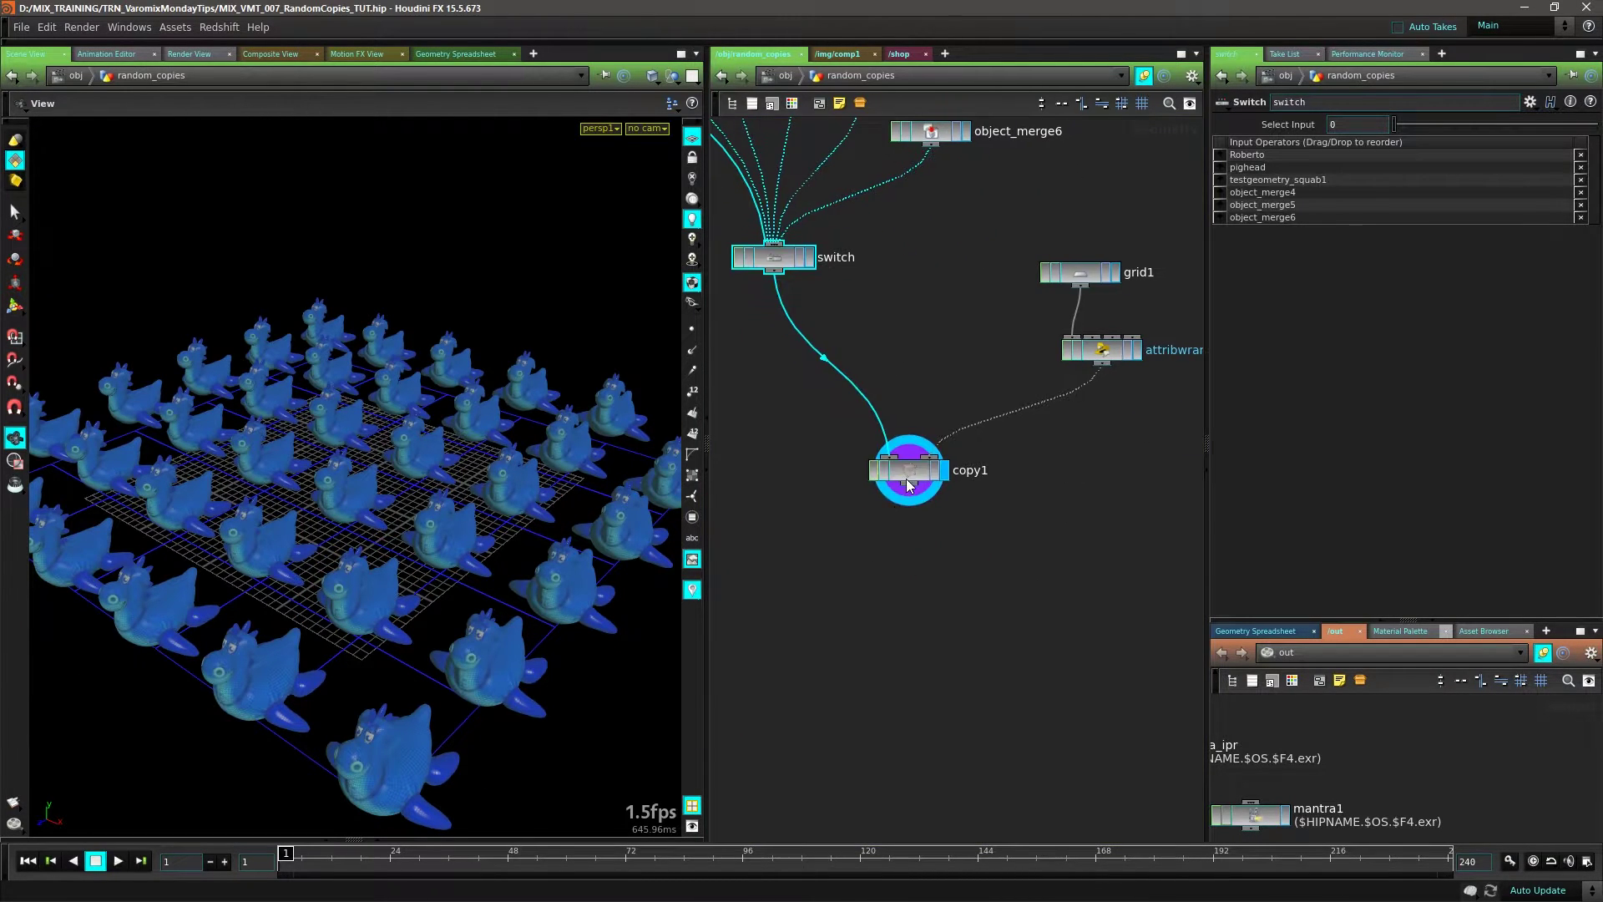
pyautogui.click(909, 485)
pyautogui.moveTo(992, 201); pyautogui.dragTo(1049, 254)
pyautogui.click(887, 442)
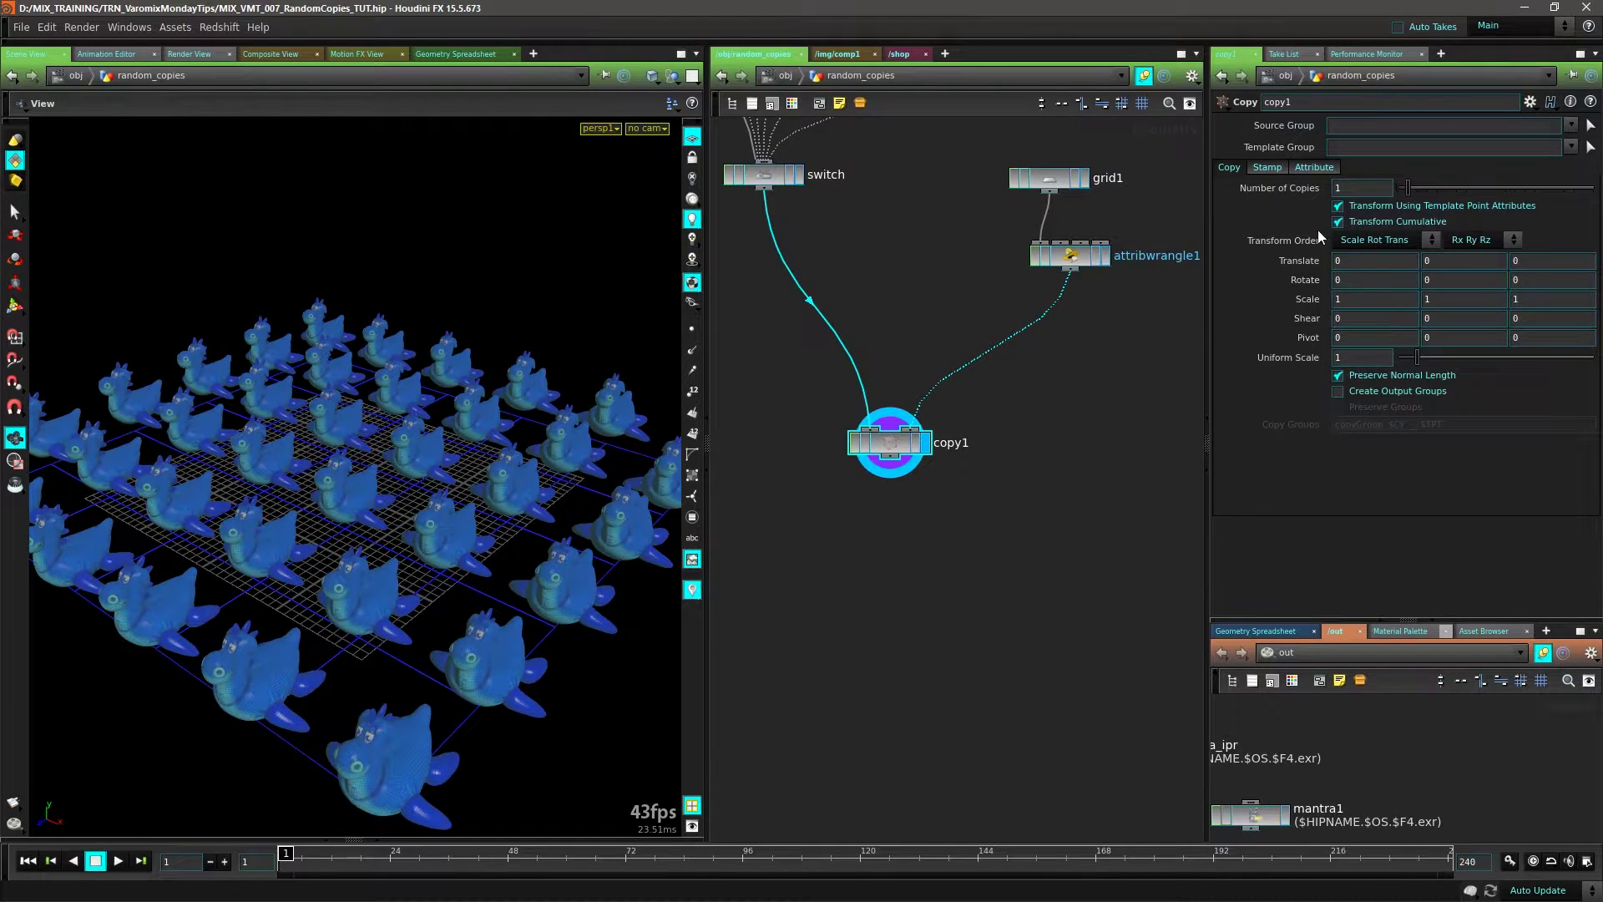
pyautogui.click(1266, 168)
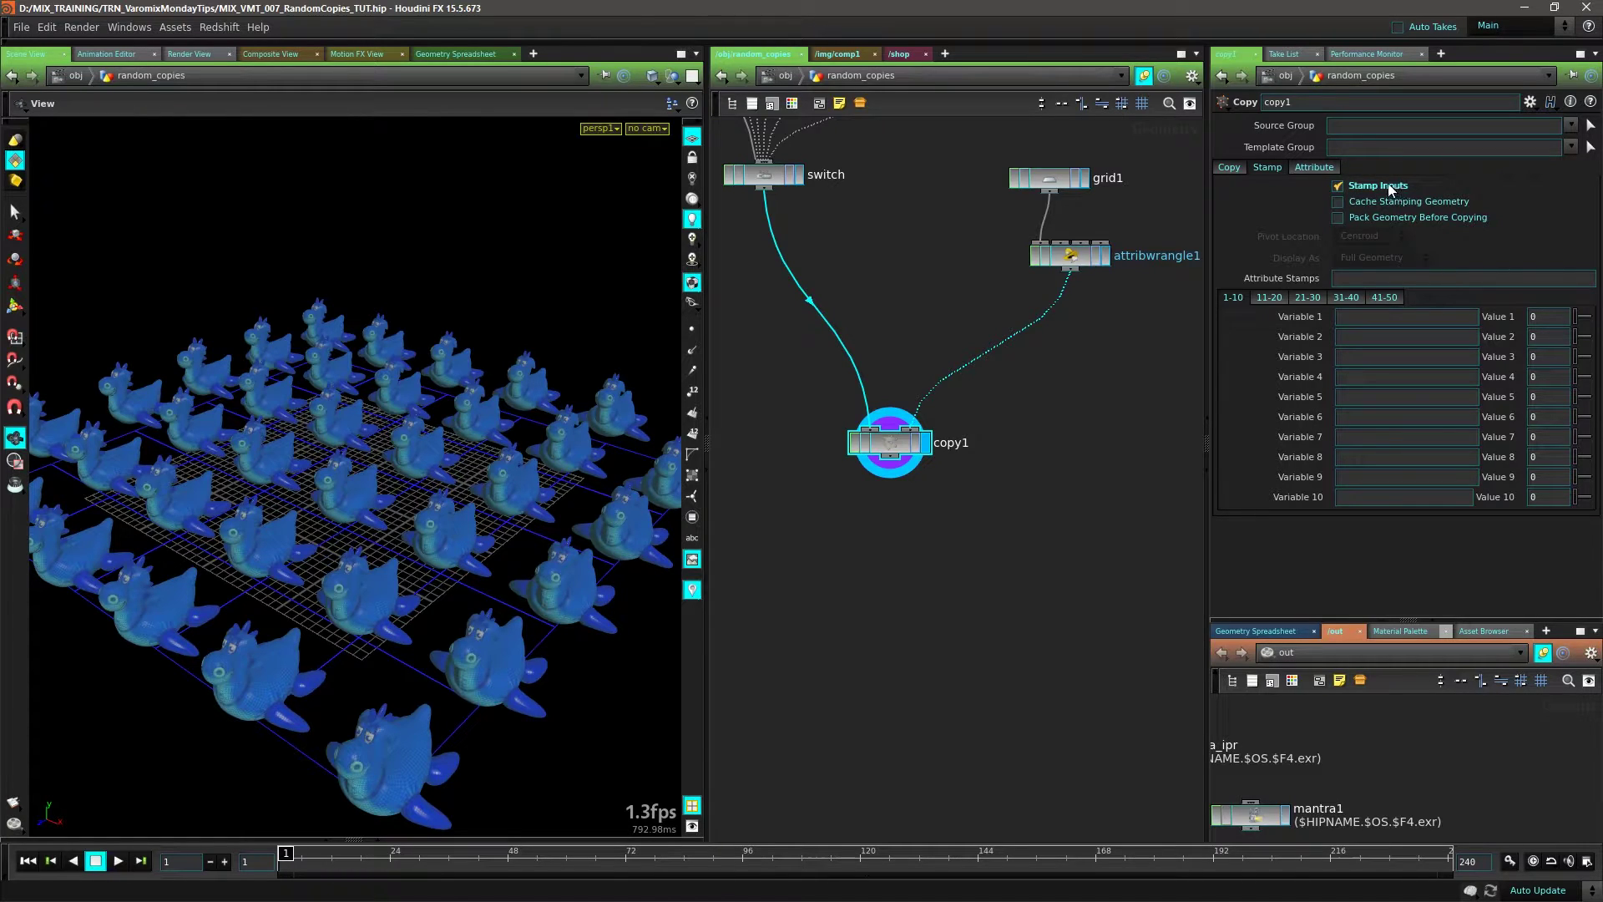
pyautogui.click(1362, 320)
# Widen the parameter area and set the value of the models stamp variable to rand($PT).
pyautogui.moveTo(1202, 344); pyautogui.dragTo(1088, 343)
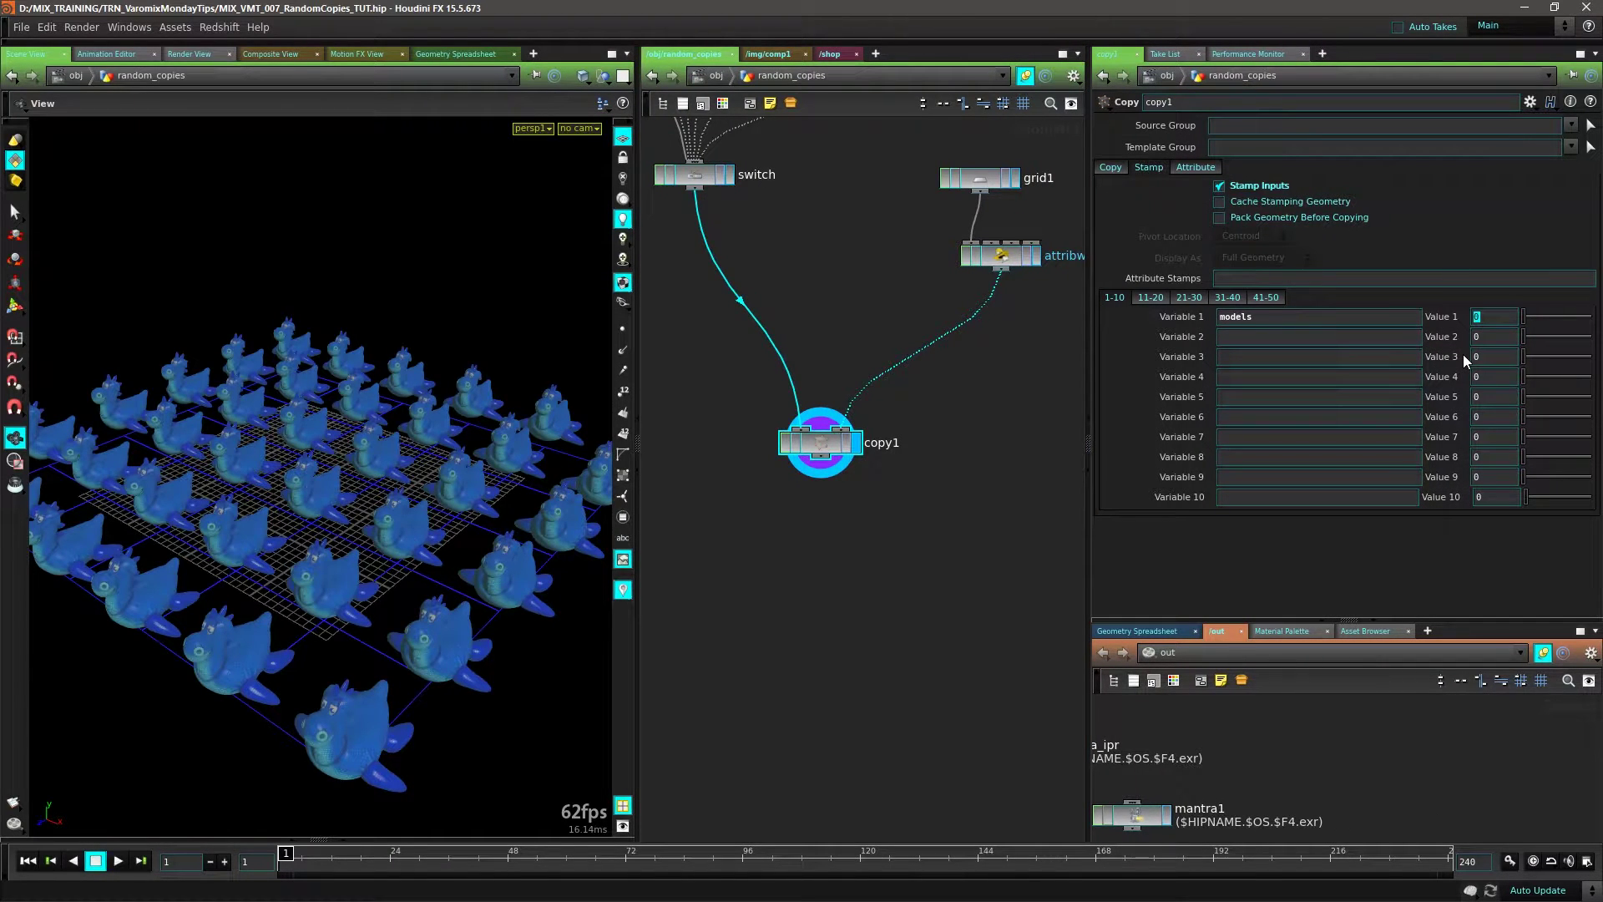
pyautogui.write('r')
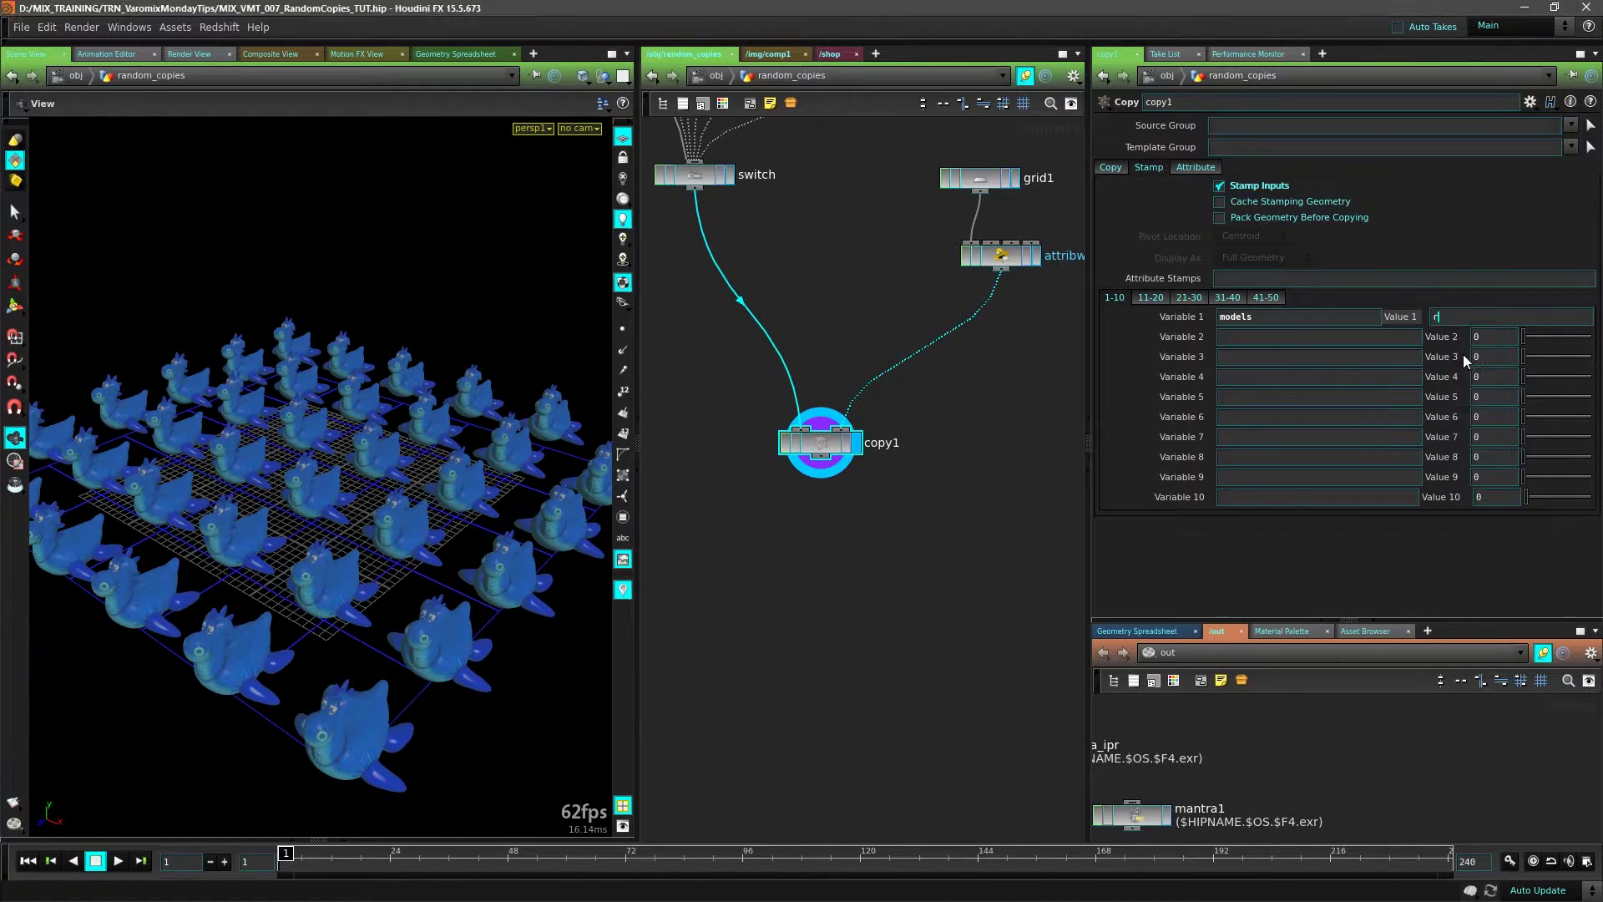
pyautogui.write('ands($PT)')
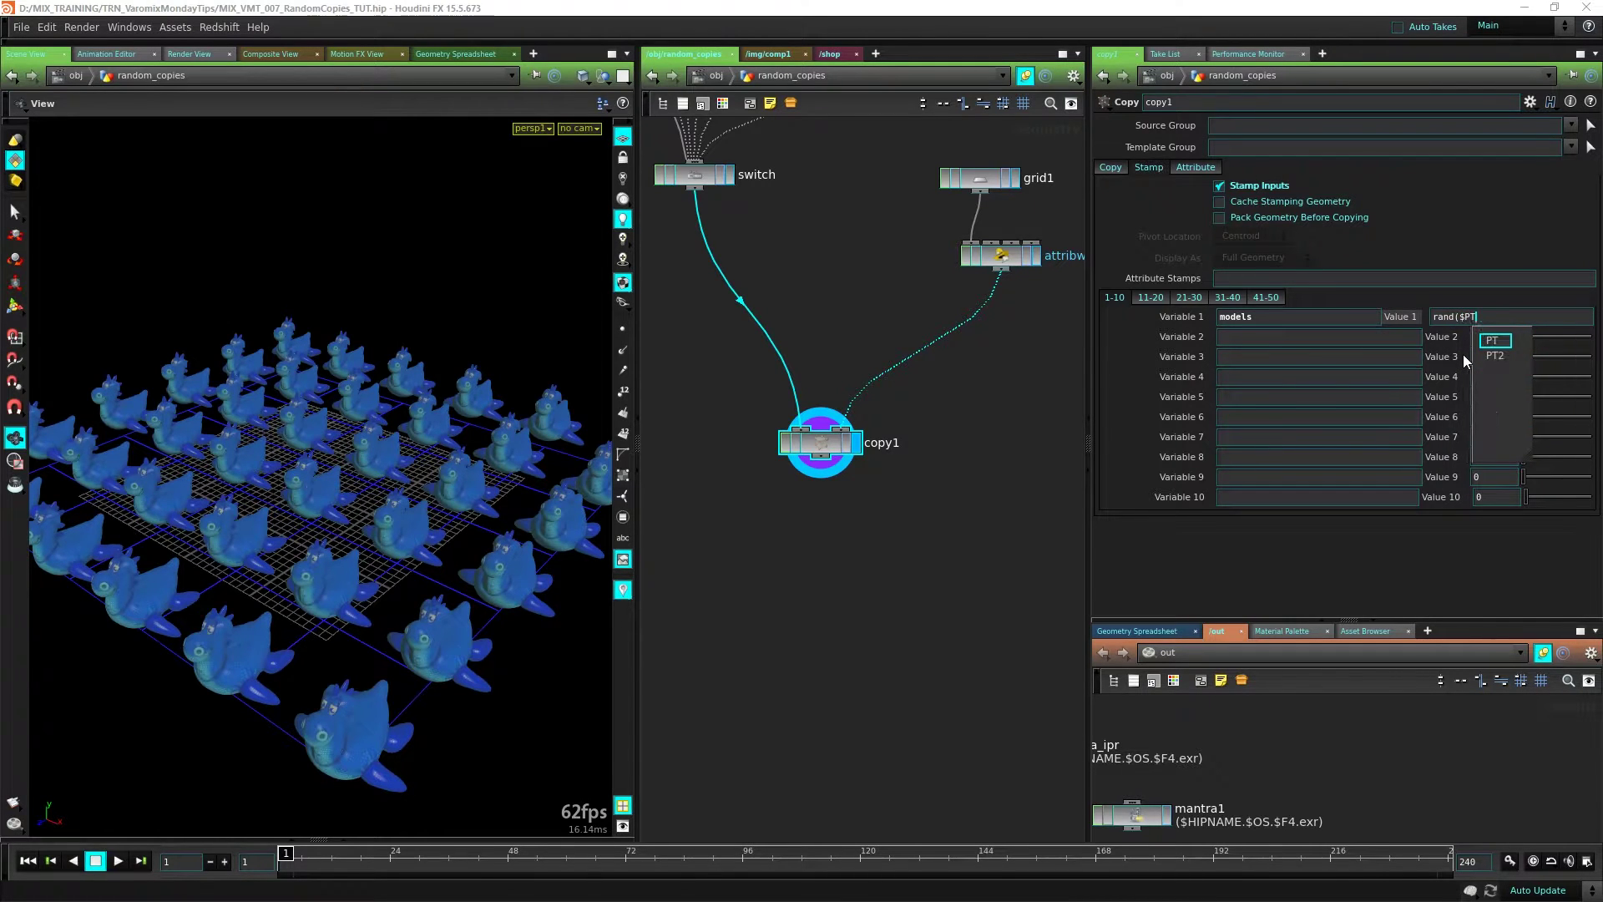
pyautogui.press('Return')
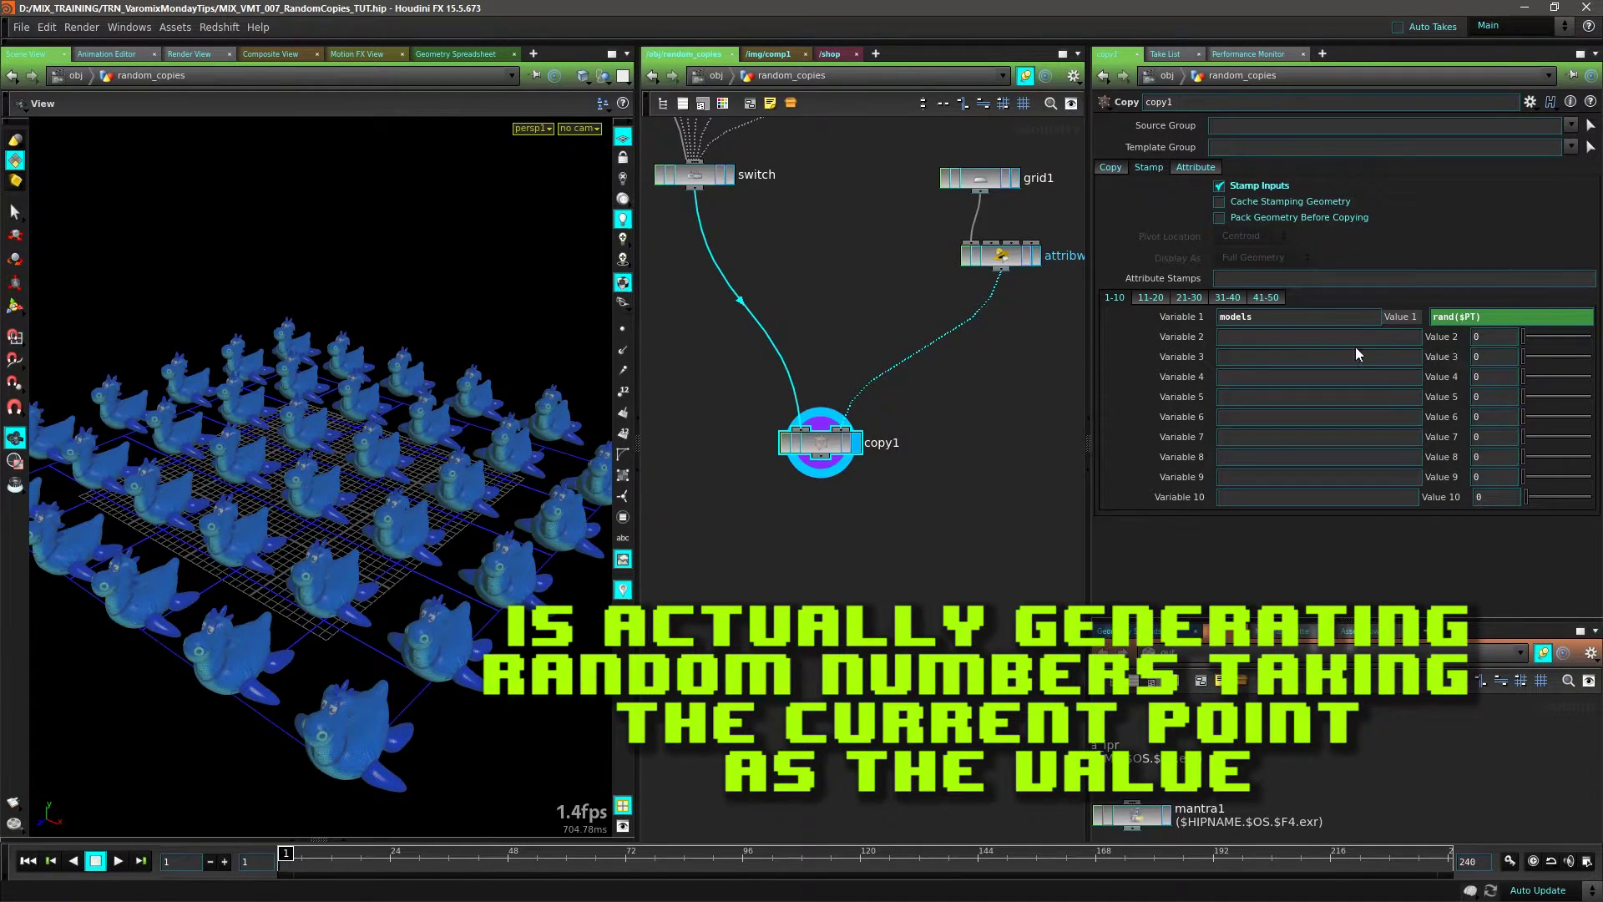
# Open the switch node's Select Input in the expression editor and bring up the prepared expression in Sublime Text.
pyautogui.moveTo(699, 185); pyautogui.dragTo(779, 244, button='middle')
pyautogui.click(780, 242)
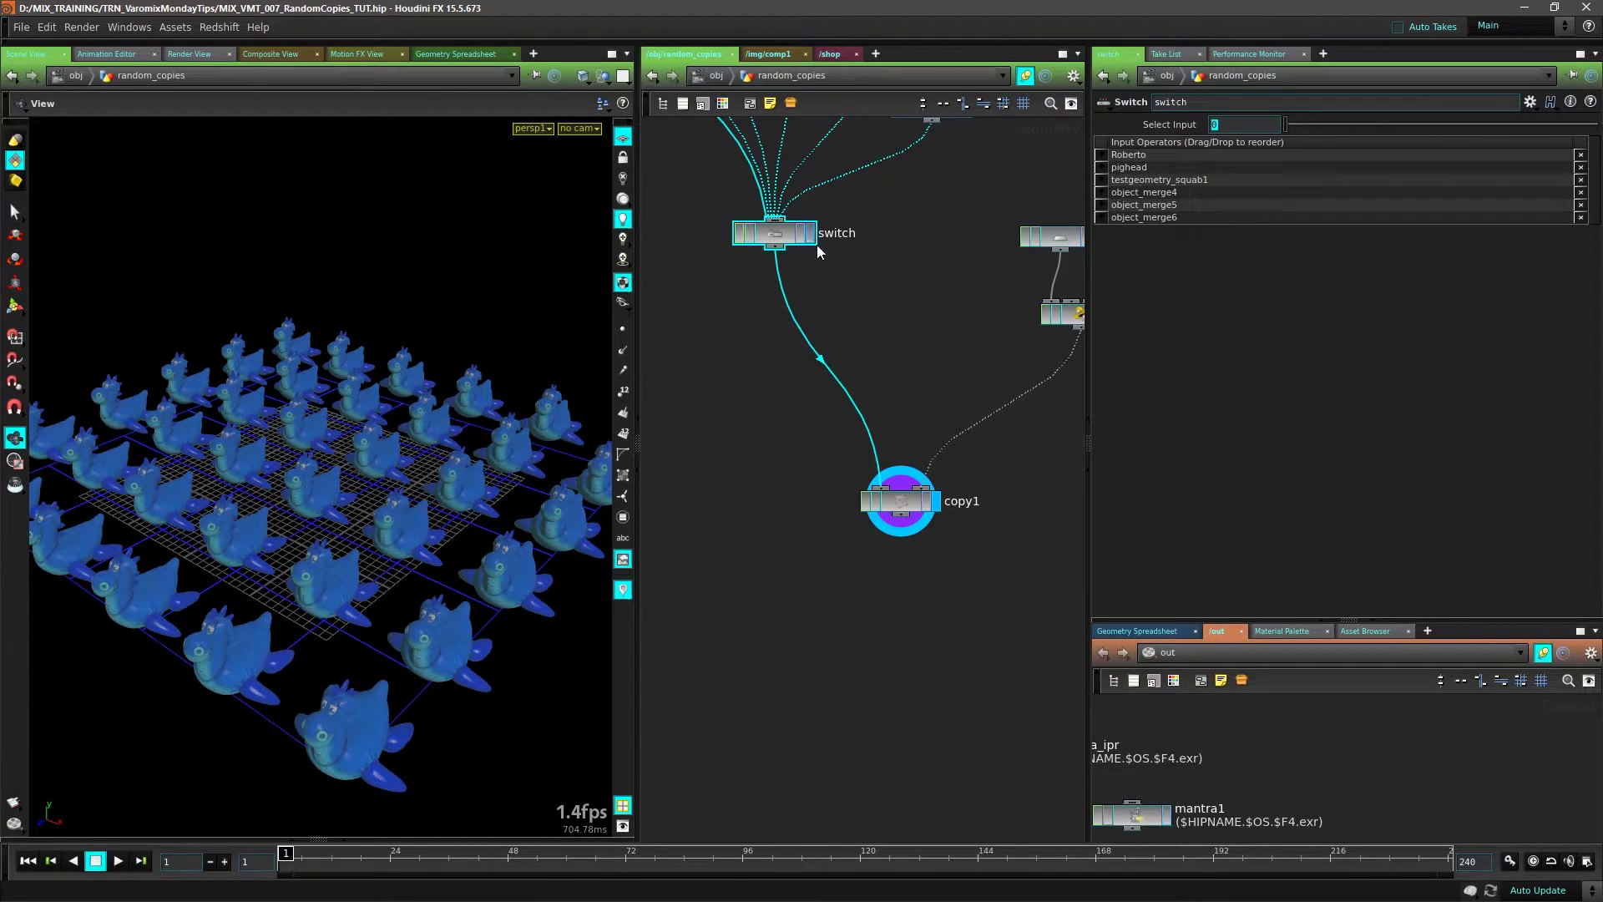
pyautogui.hotkey('alt', 'e')
pyautogui.moveTo(1116, 151); pyautogui.dragTo(1137, 175)
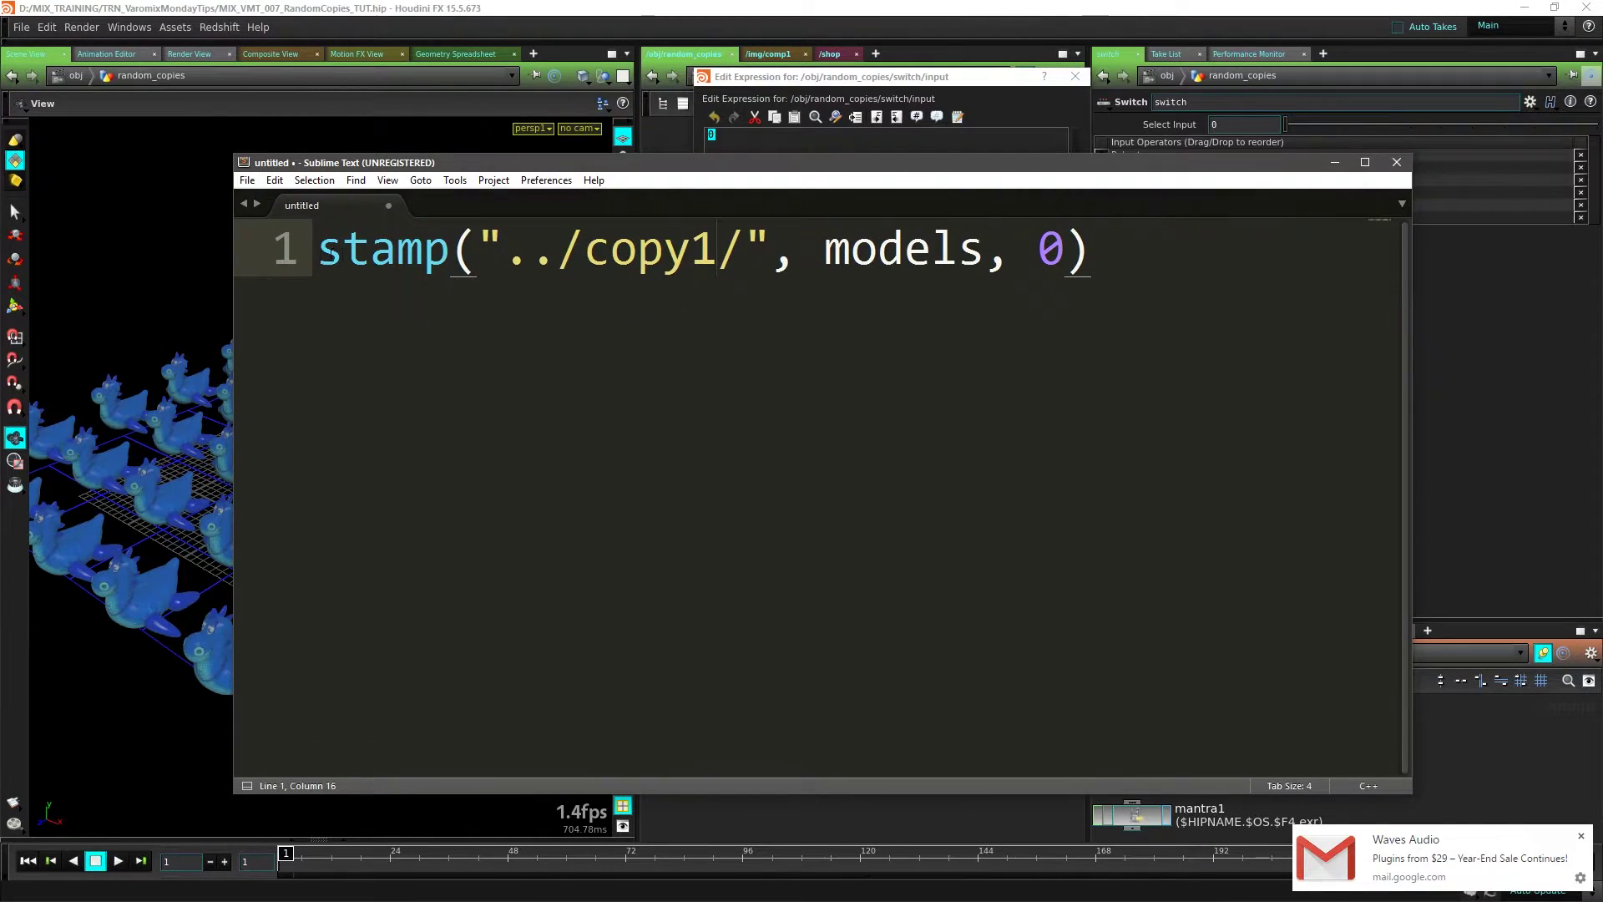
# Review the arguments of the stamp("../copy1/", models, 0) expression in Sublime Text and copy the whole line.
pyautogui.moveTo(327, 249); pyautogui.dragTo(744, 249)
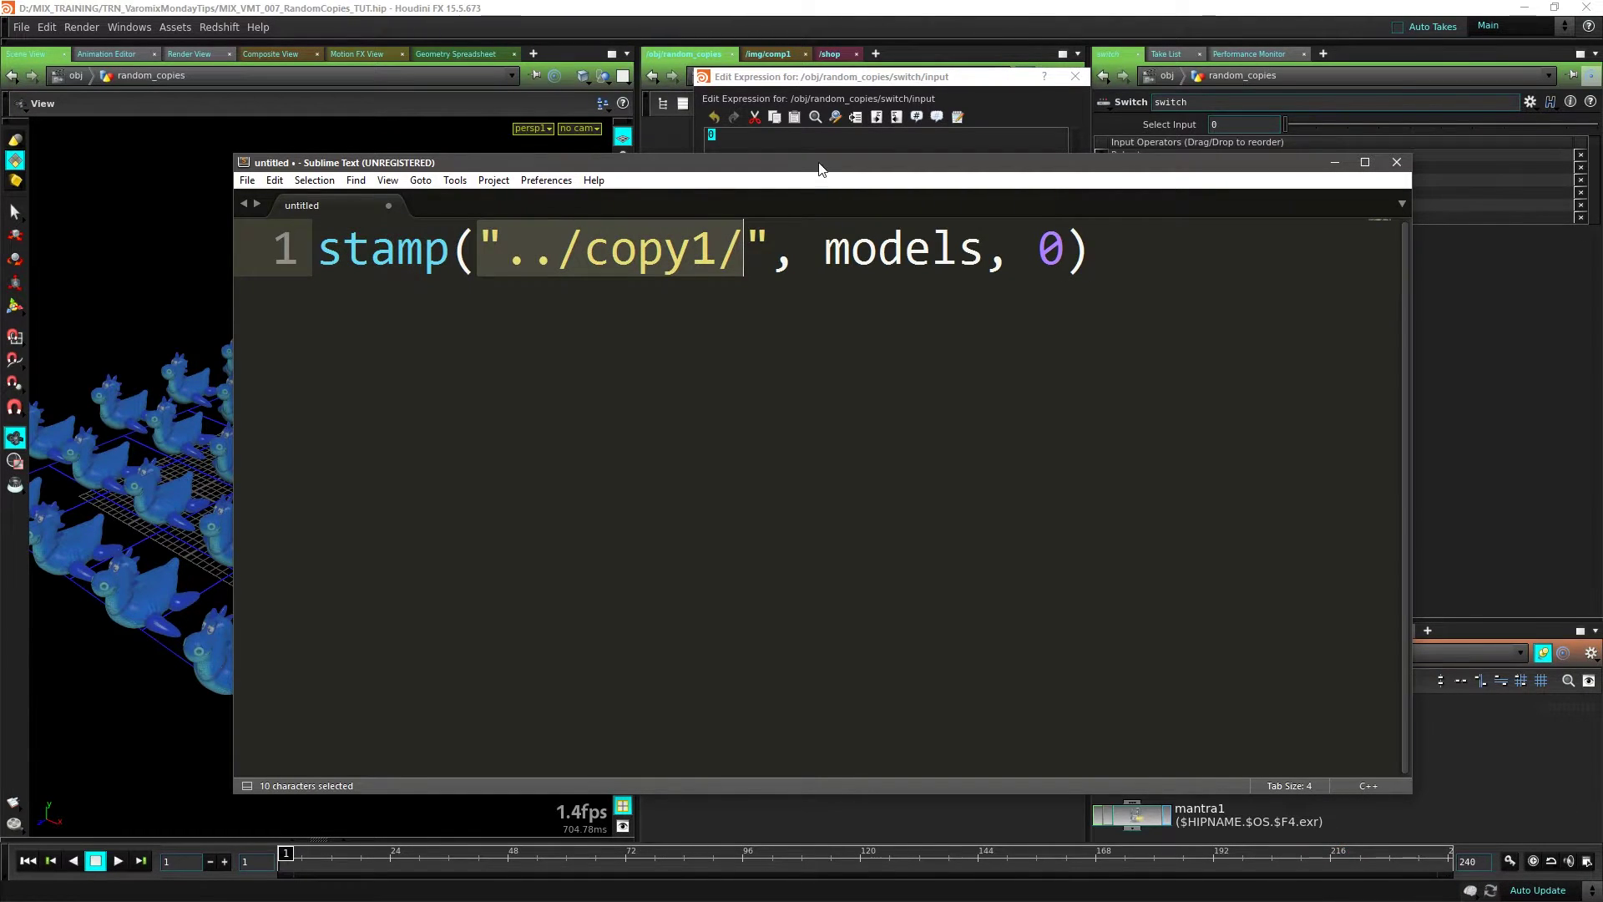
pyautogui.moveTo(819, 170); pyautogui.dragTo(805, 316)
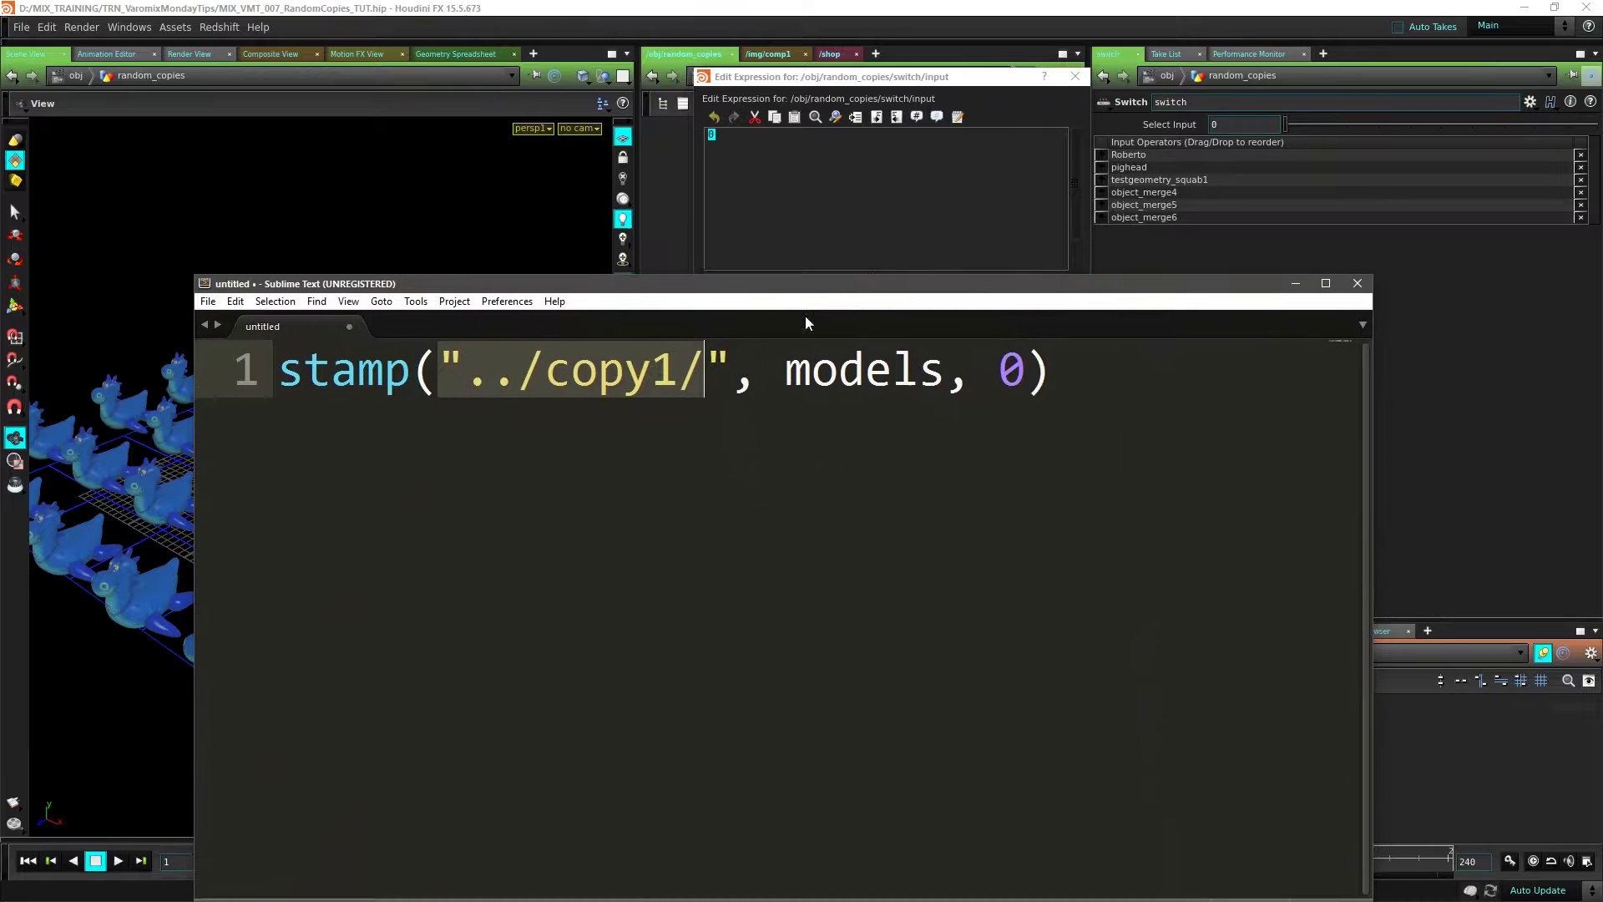
pyautogui.moveTo(787, 372); pyautogui.dragTo(999, 371)
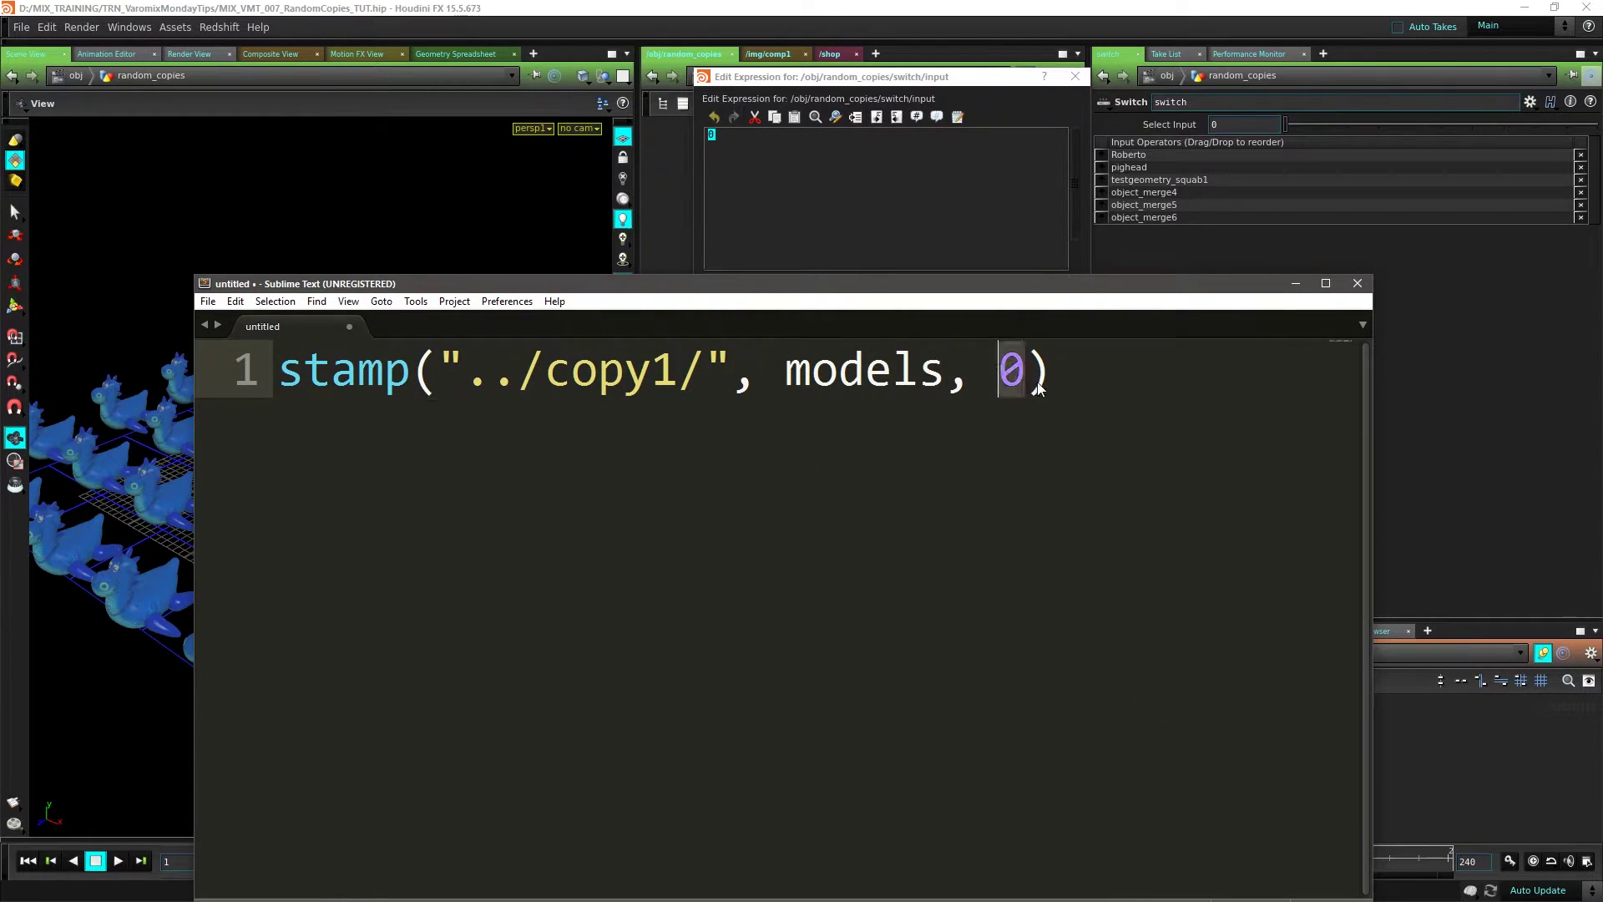
pyautogui.hotkey('ctrl', 'a')
pyautogui.hotkey('ctrl', 'c')
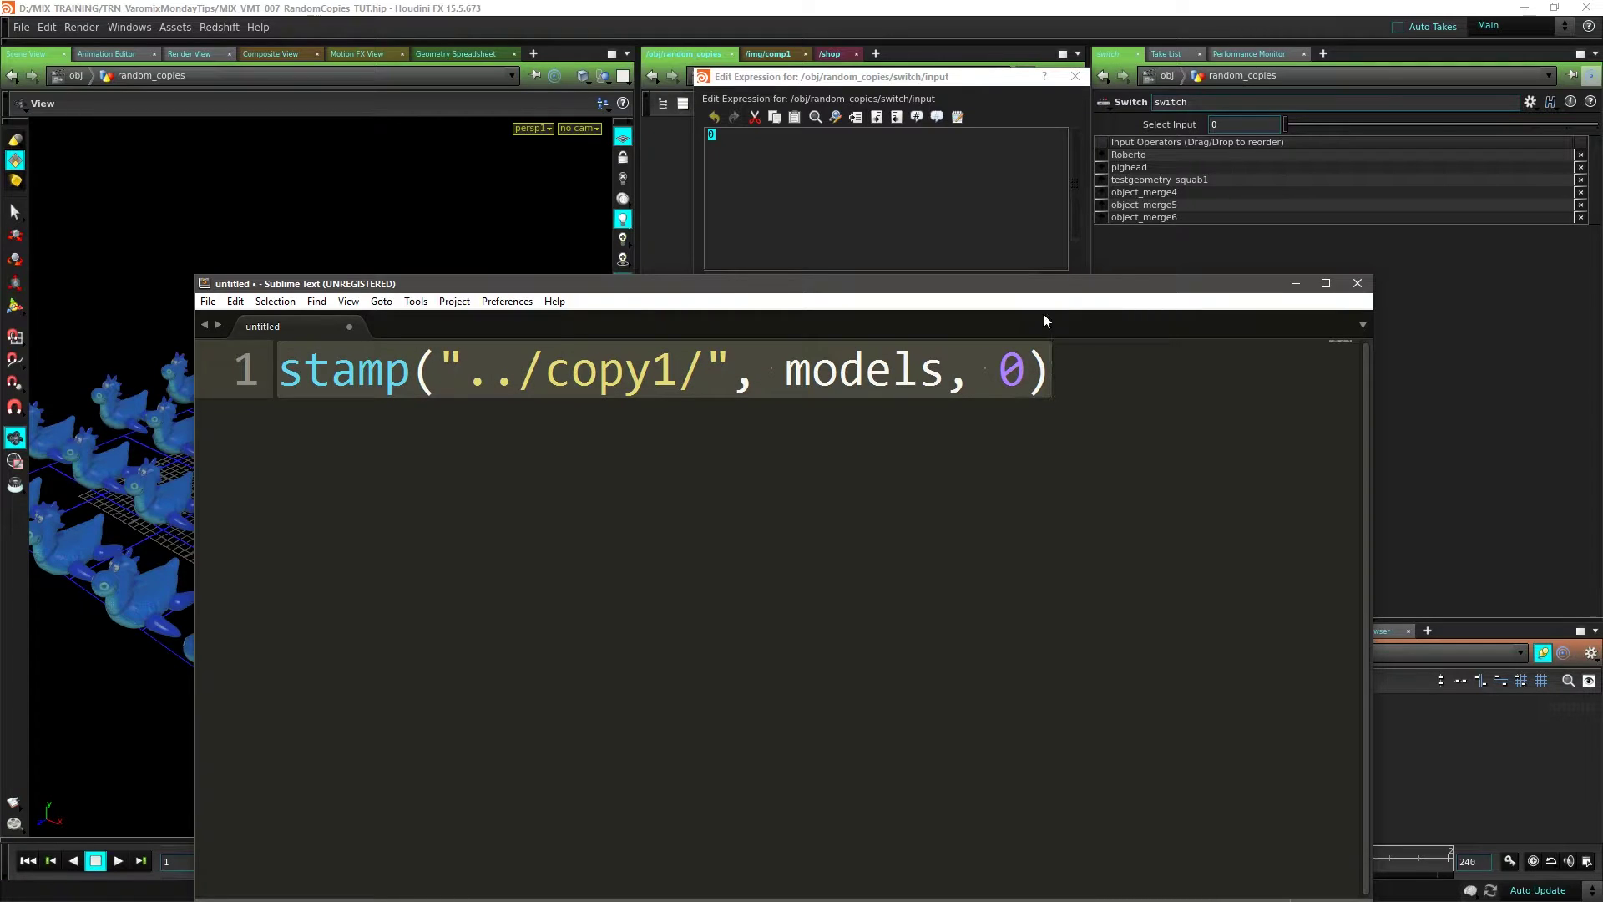
# Back in Houdini, replace the switch's Select Input expression with stamp("../copy1/", models, 0) and accept it.
pyautogui.click(906, 221)
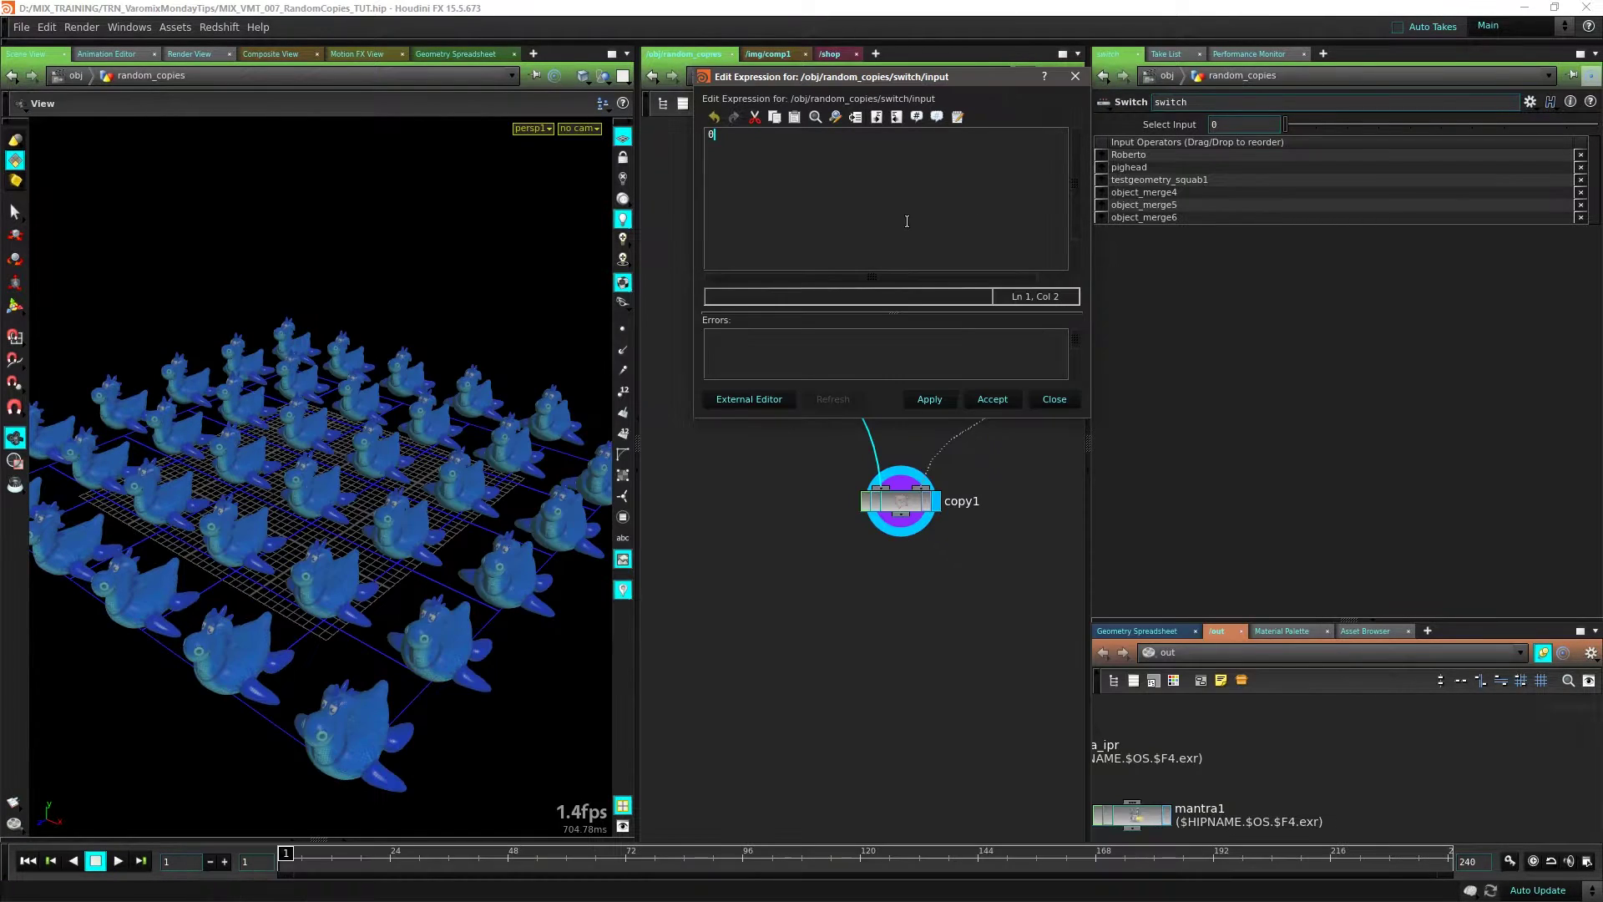
pyautogui.press('BackSpace')
pyautogui.hotkey('ctrl', 'v')
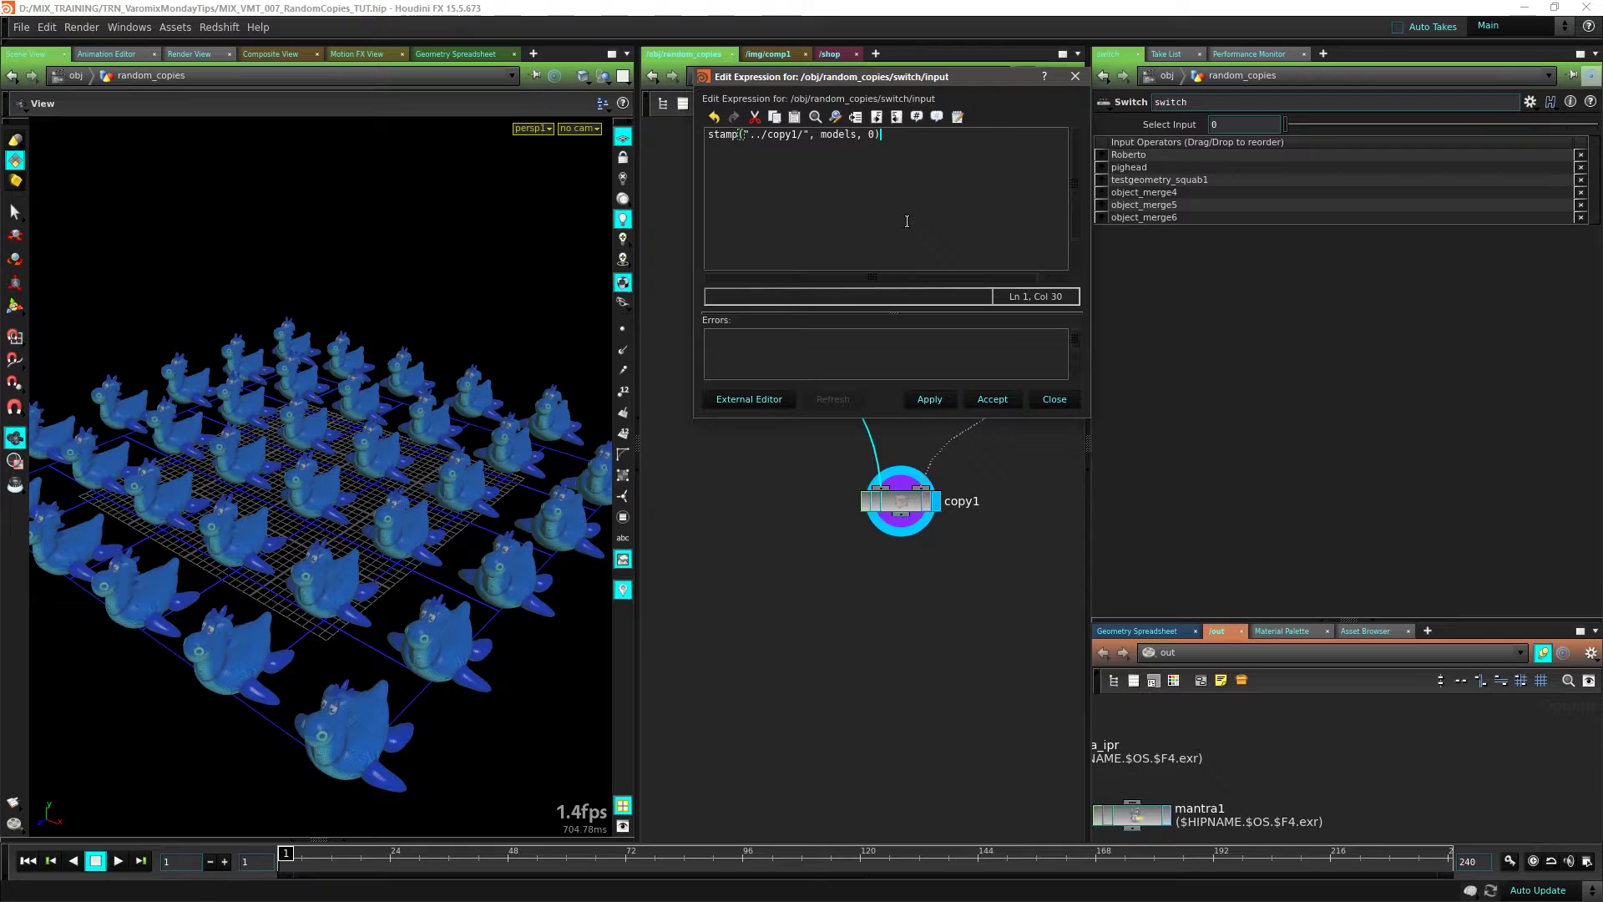
pyautogui.click(934, 404)
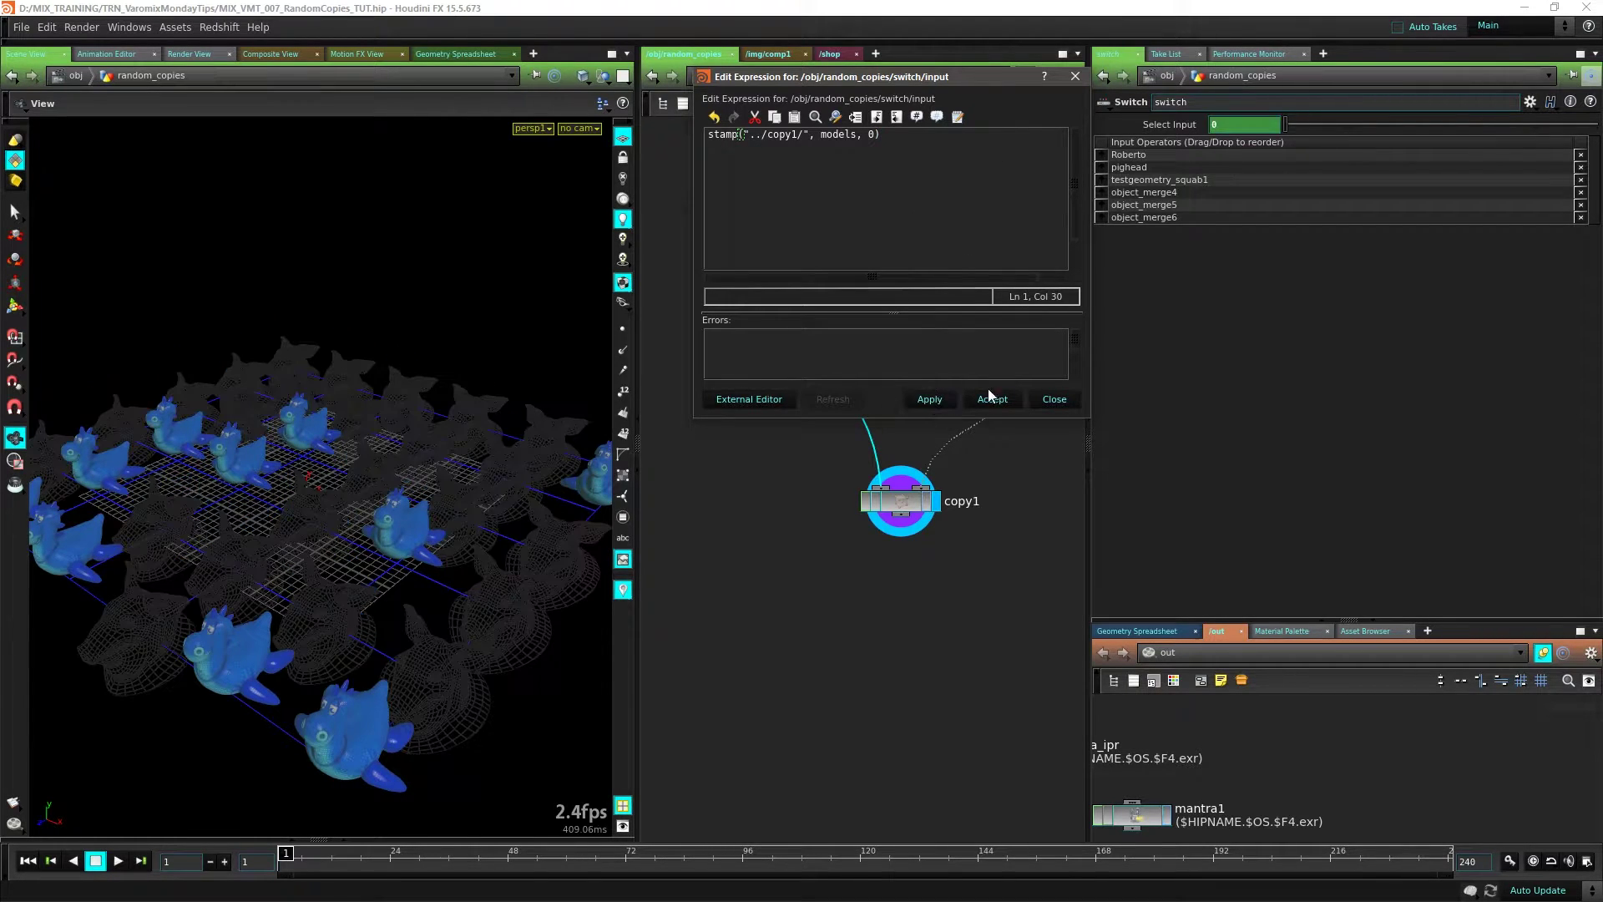
pyautogui.click(983, 400)
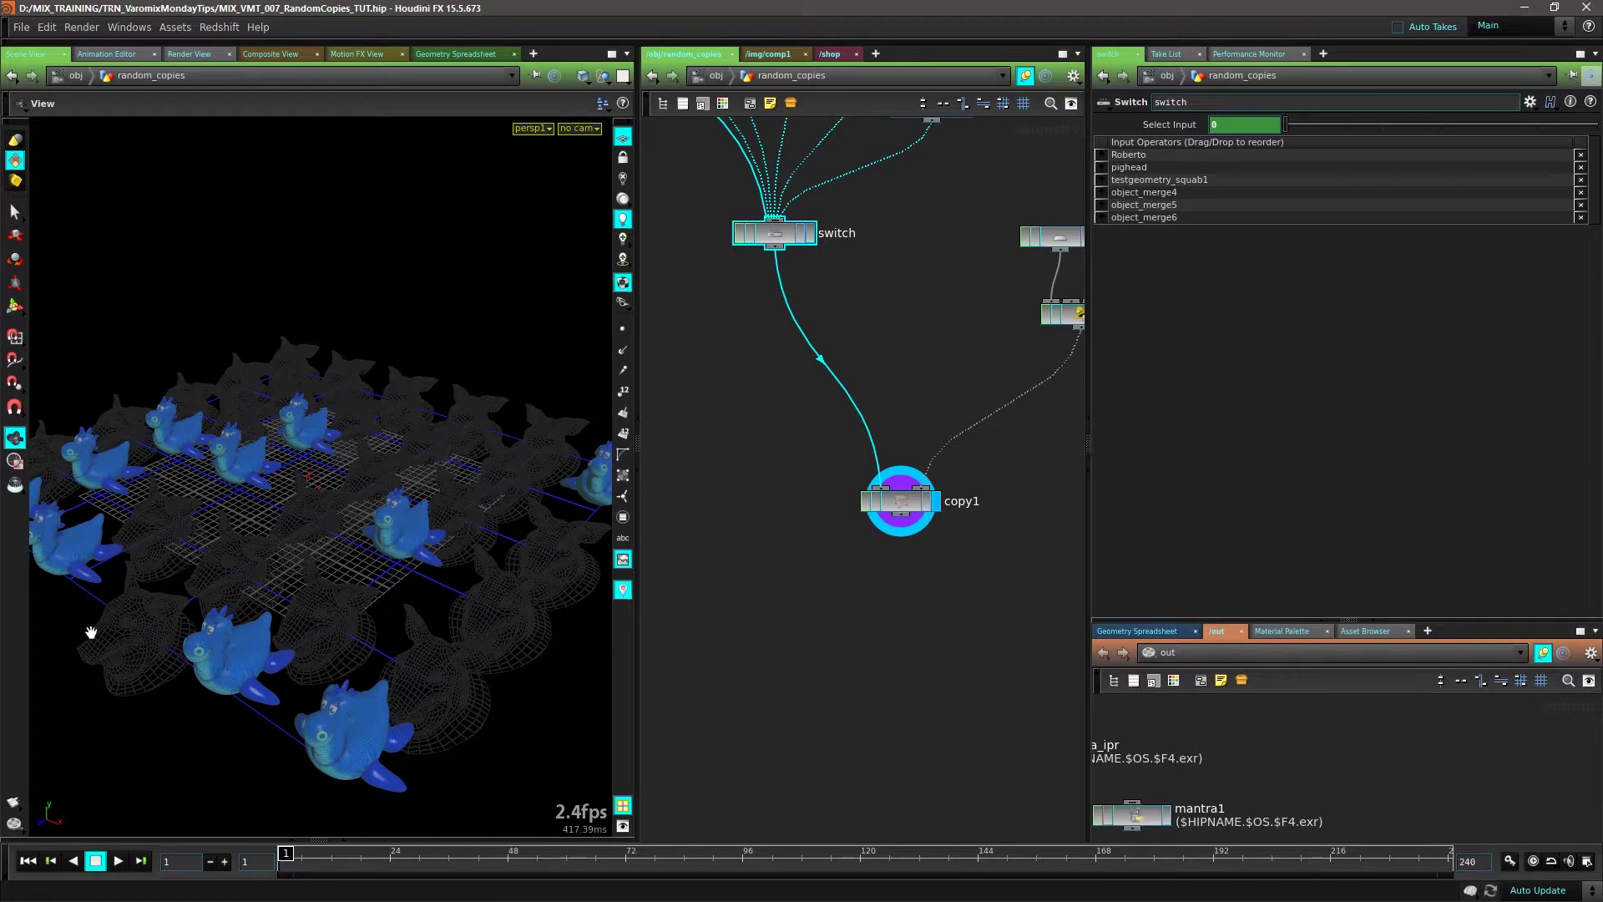
# Inspect the copied models from several angles and compare copy1's stamp variable with the switch node's list of inputs.
pyautogui.moveTo(297, 528)
pyautogui.mouseDown()
pyautogui.moveTo(404, 526)
pyautogui.moveTo(300, 519)
pyautogui.mouseUp()
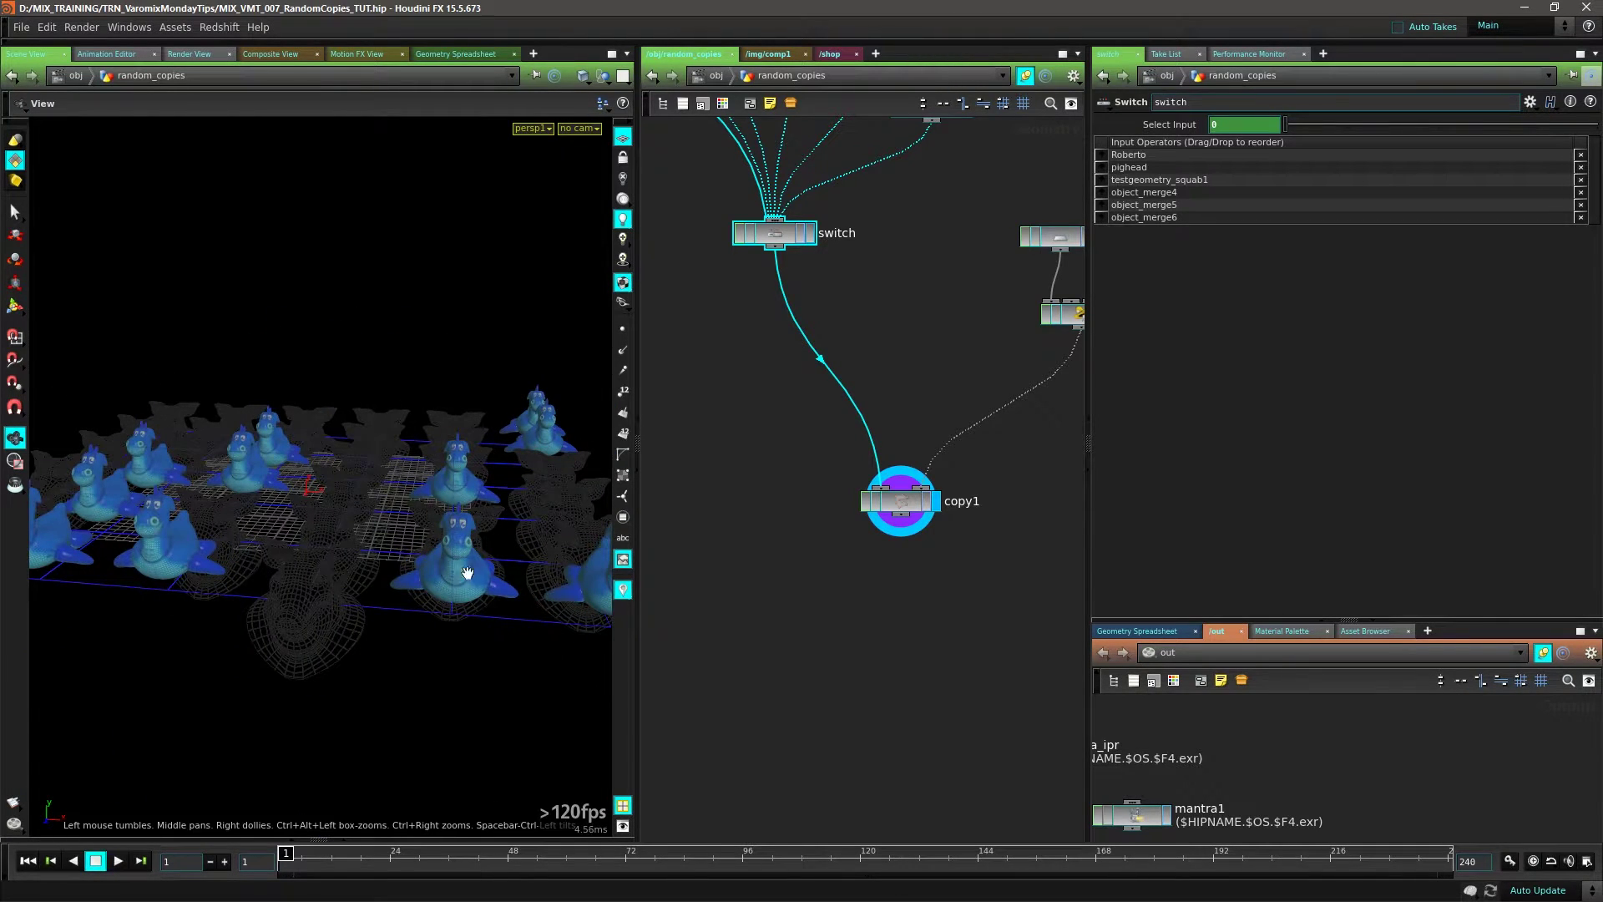
pyautogui.moveTo(401, 561); pyautogui.dragTo(336, 648)
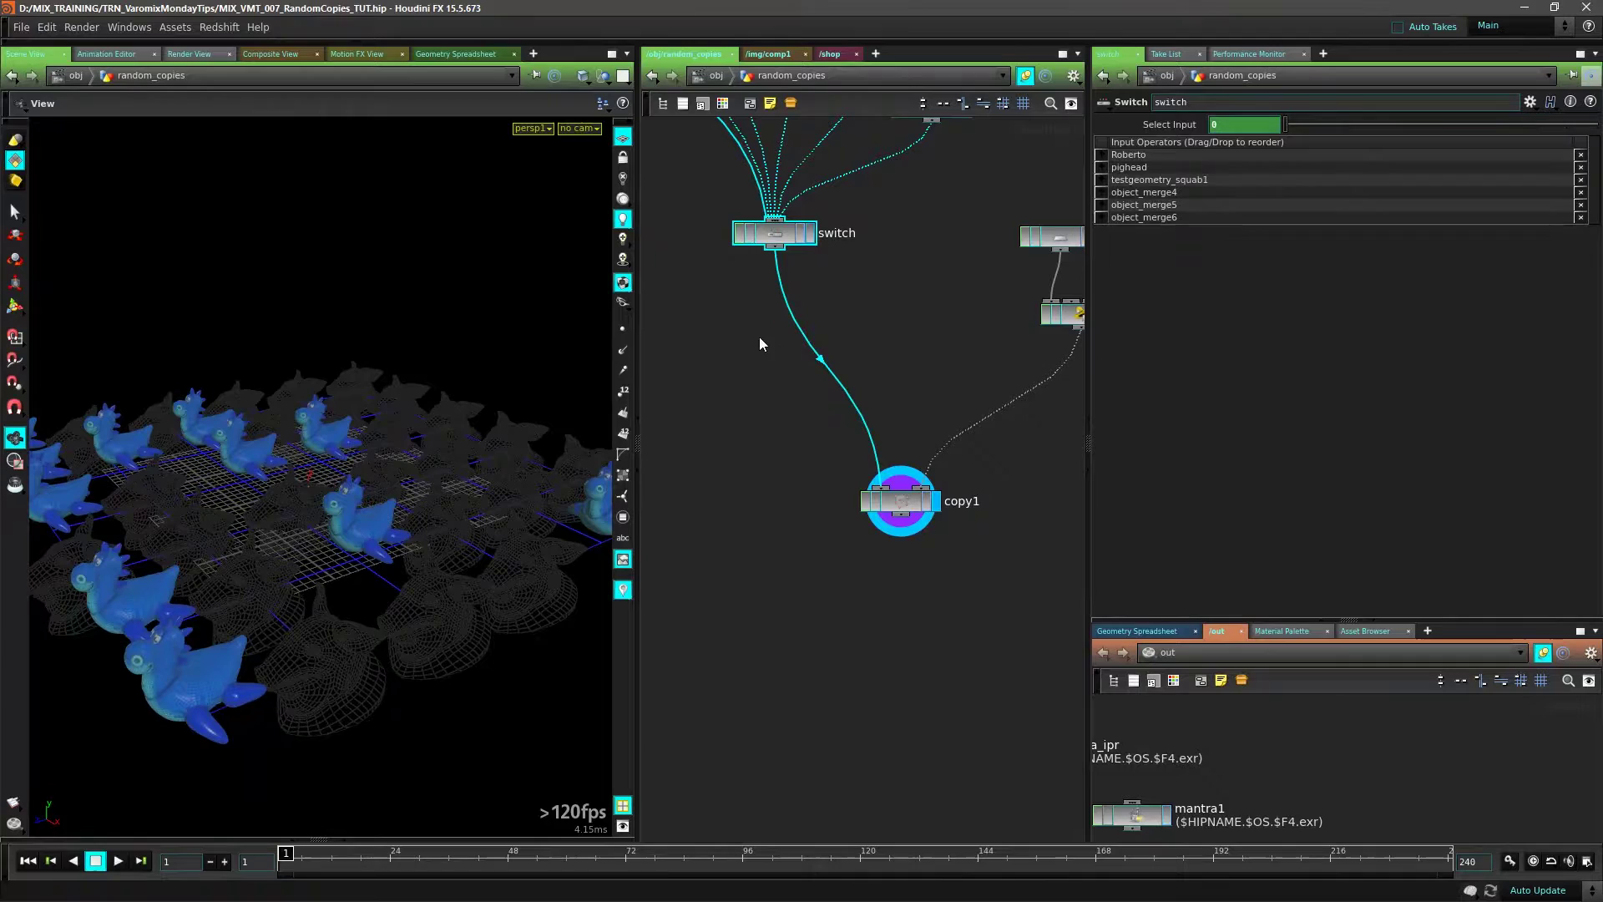
pyautogui.moveTo(204, 529); pyautogui.dragTo(264, 490)
pyautogui.click(902, 511)
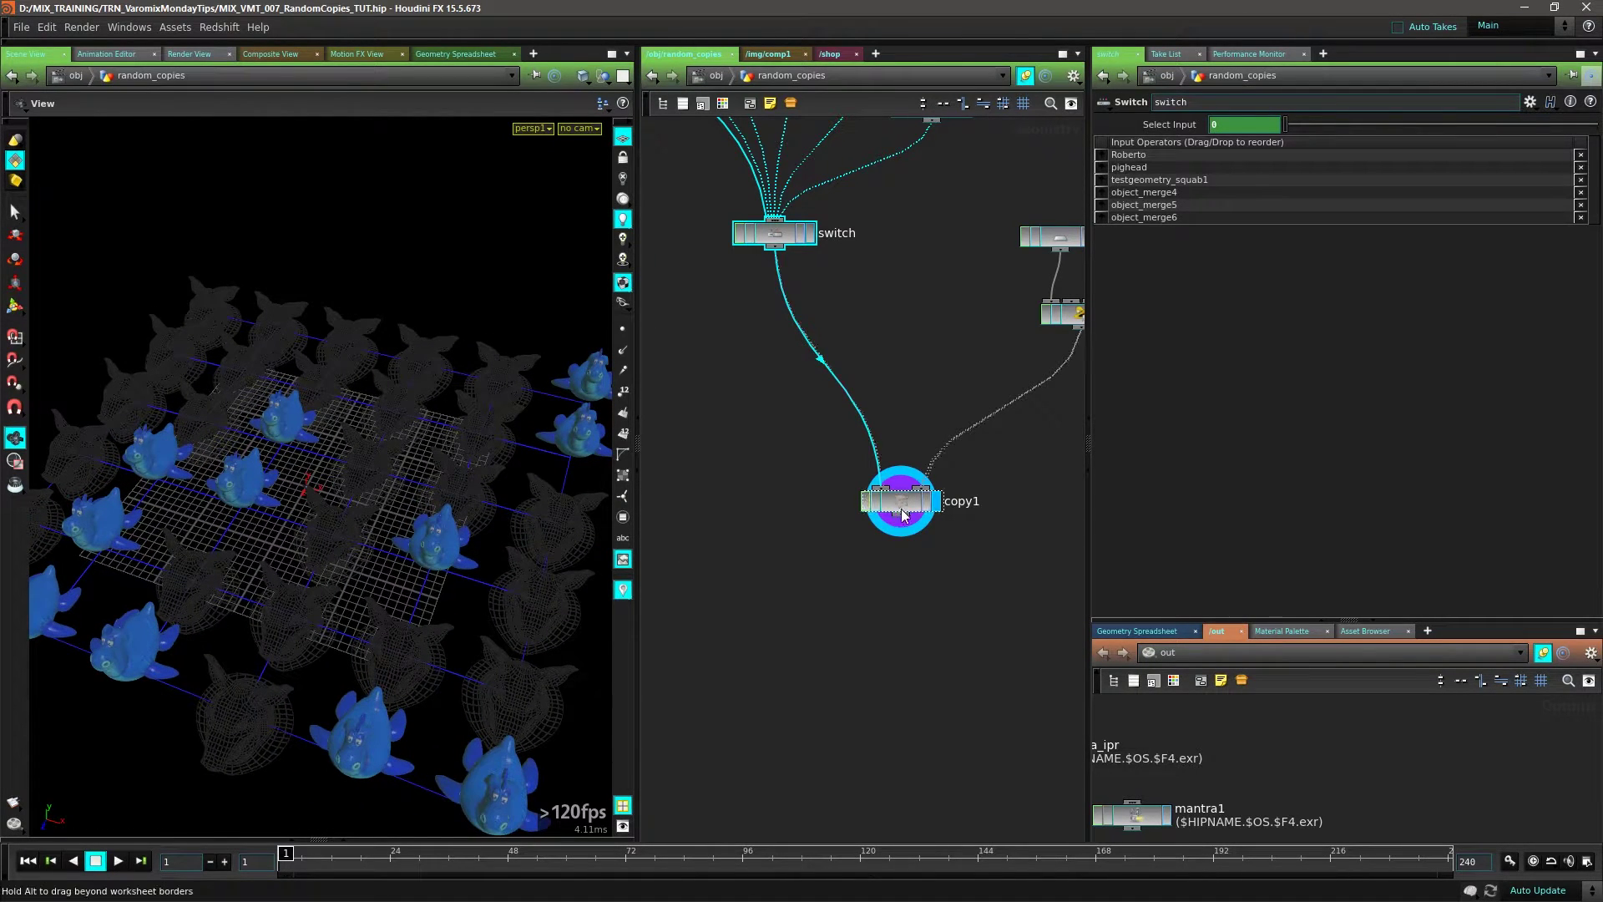
pyautogui.moveTo(902, 511); pyautogui.dragTo(908, 524)
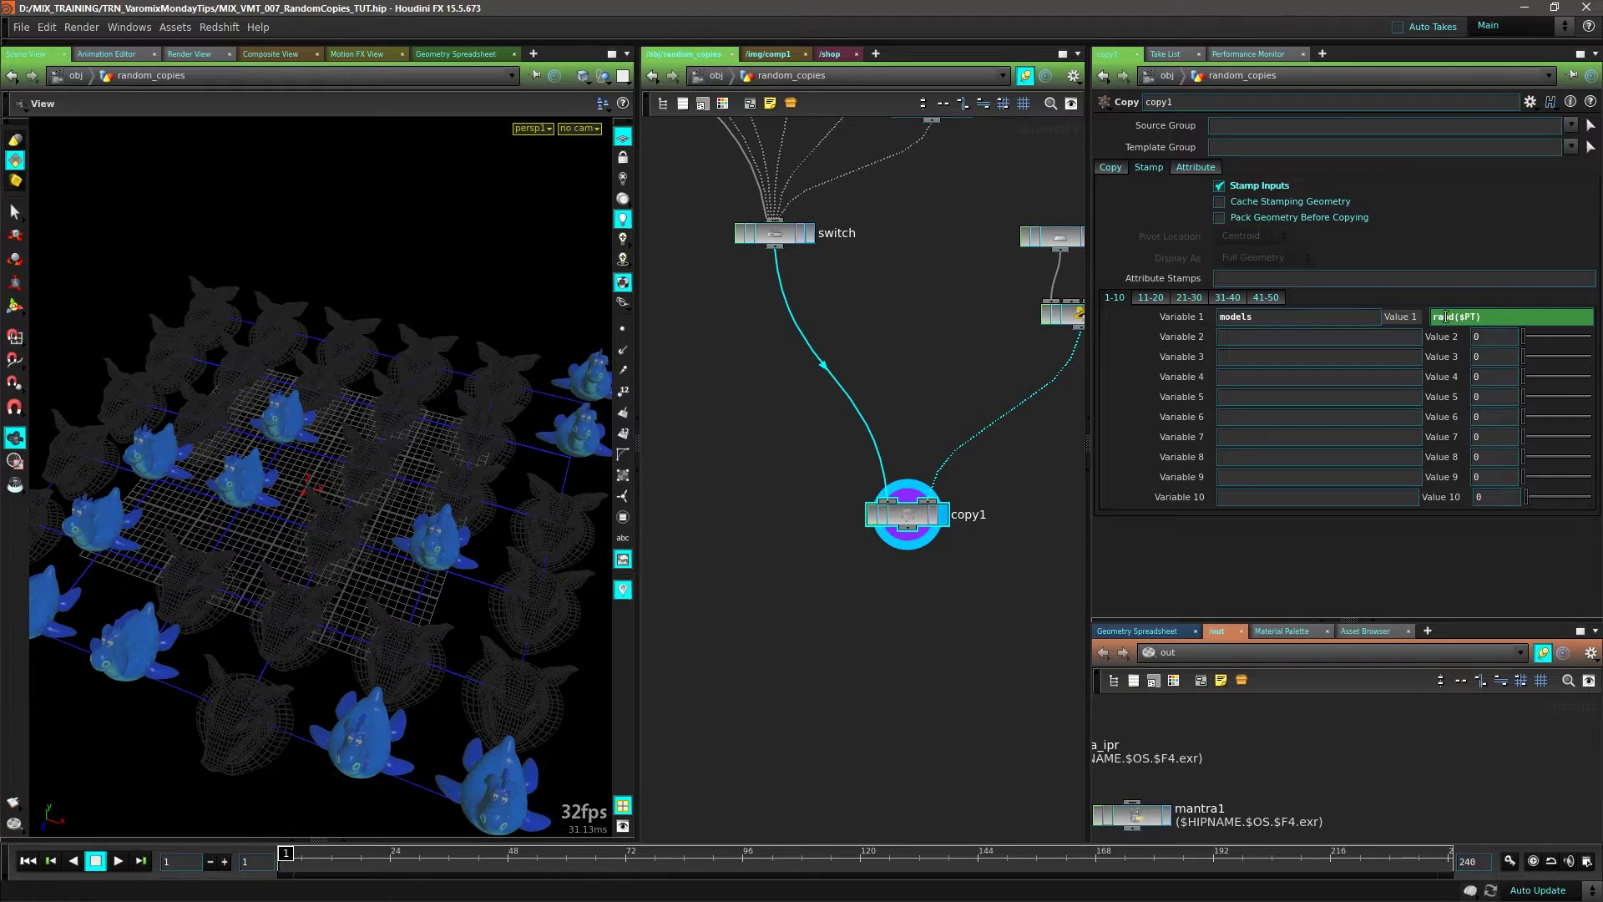
pyautogui.click(762, 234)
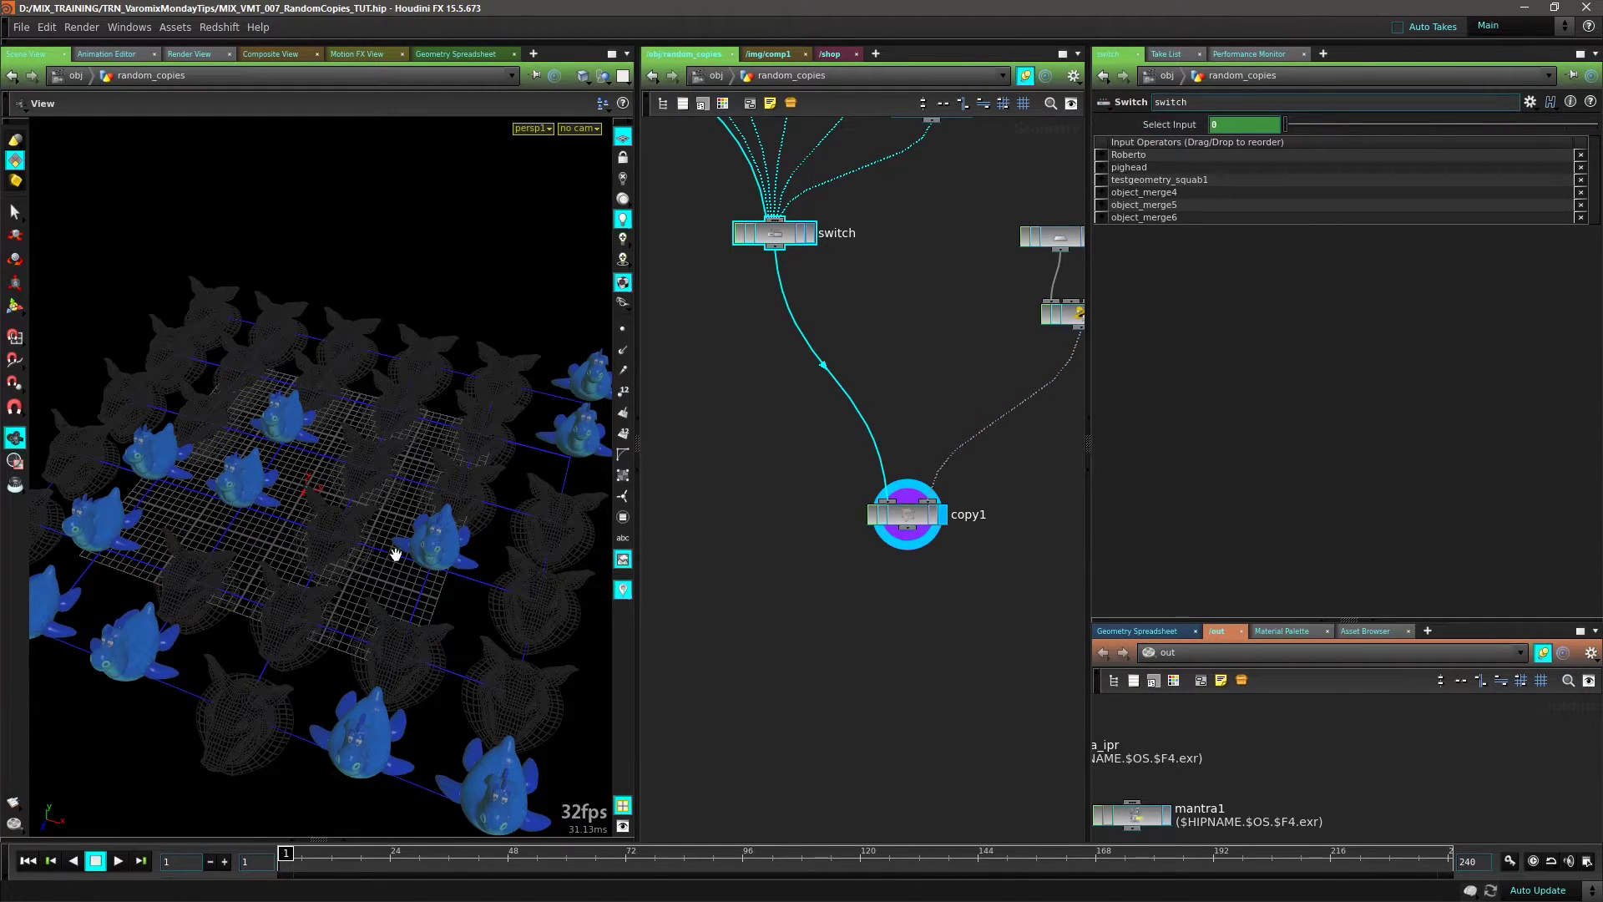
# Set the value of copy1's models stamp variable to rand($PT)*6 and check the distribution of the copies.
pyautogui.click(942, 519)
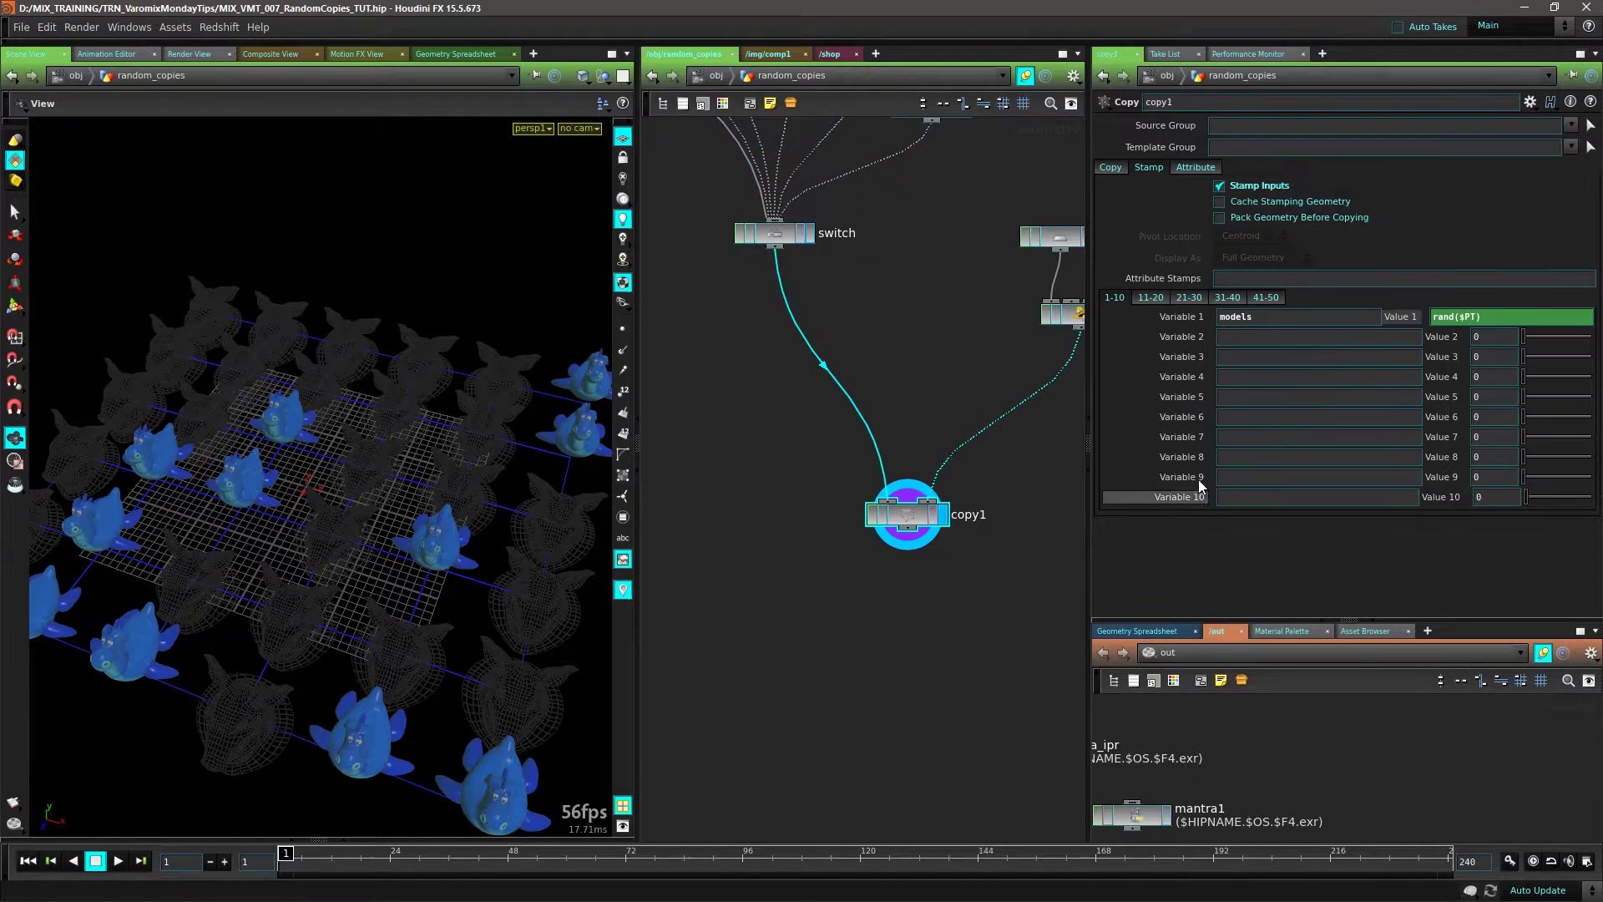
pyautogui.press('h')
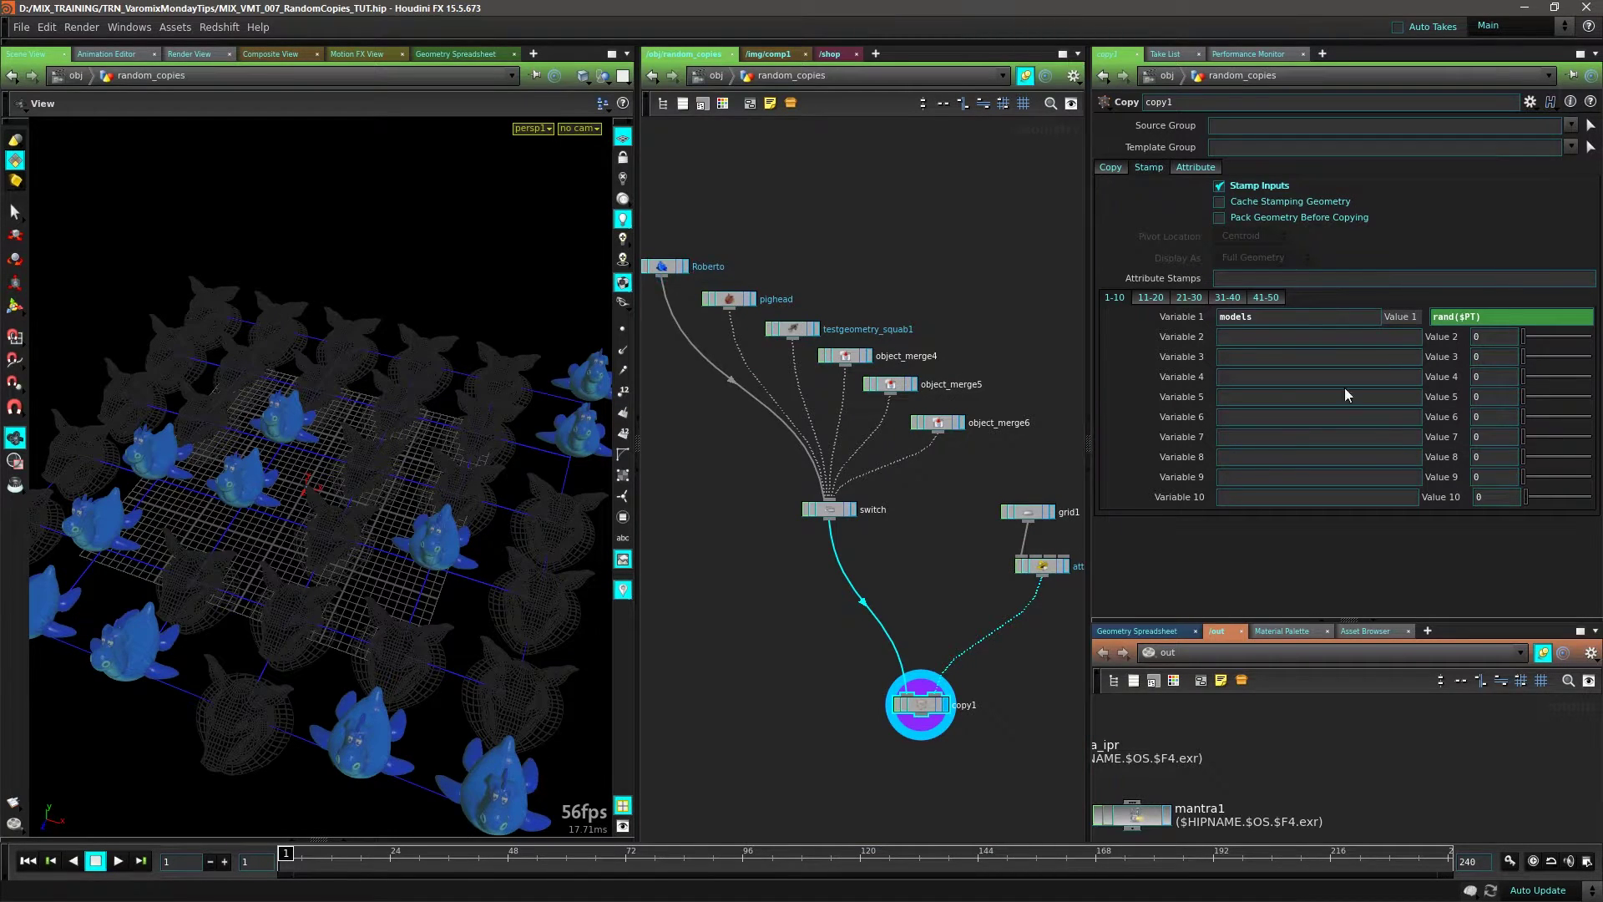
pyautogui.write('*6')
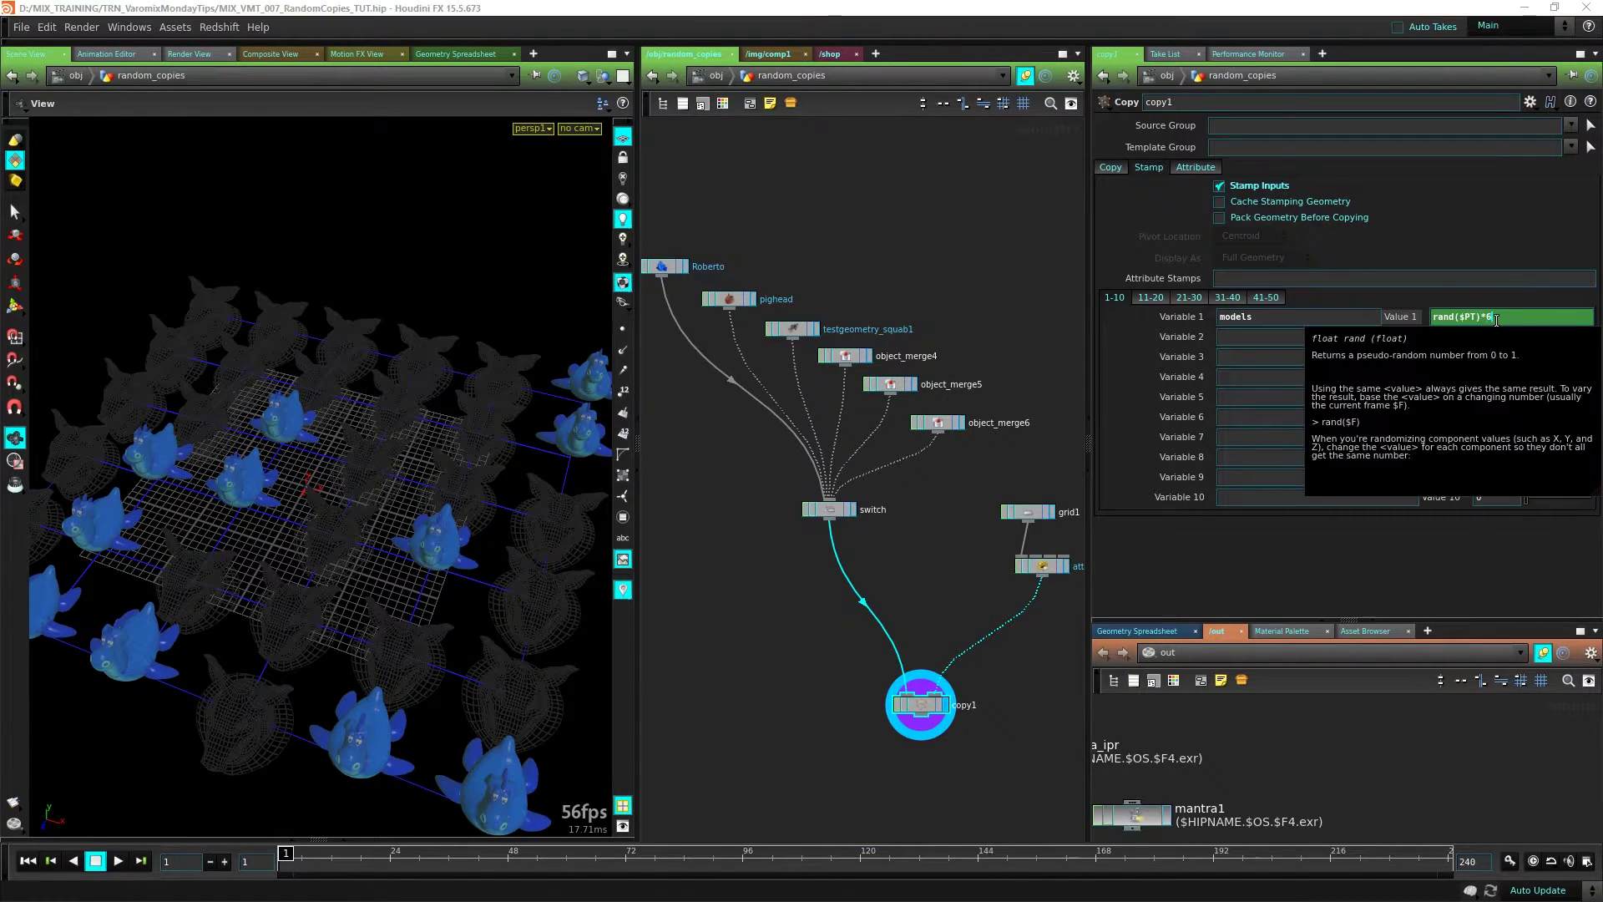
pyautogui.press('Return')
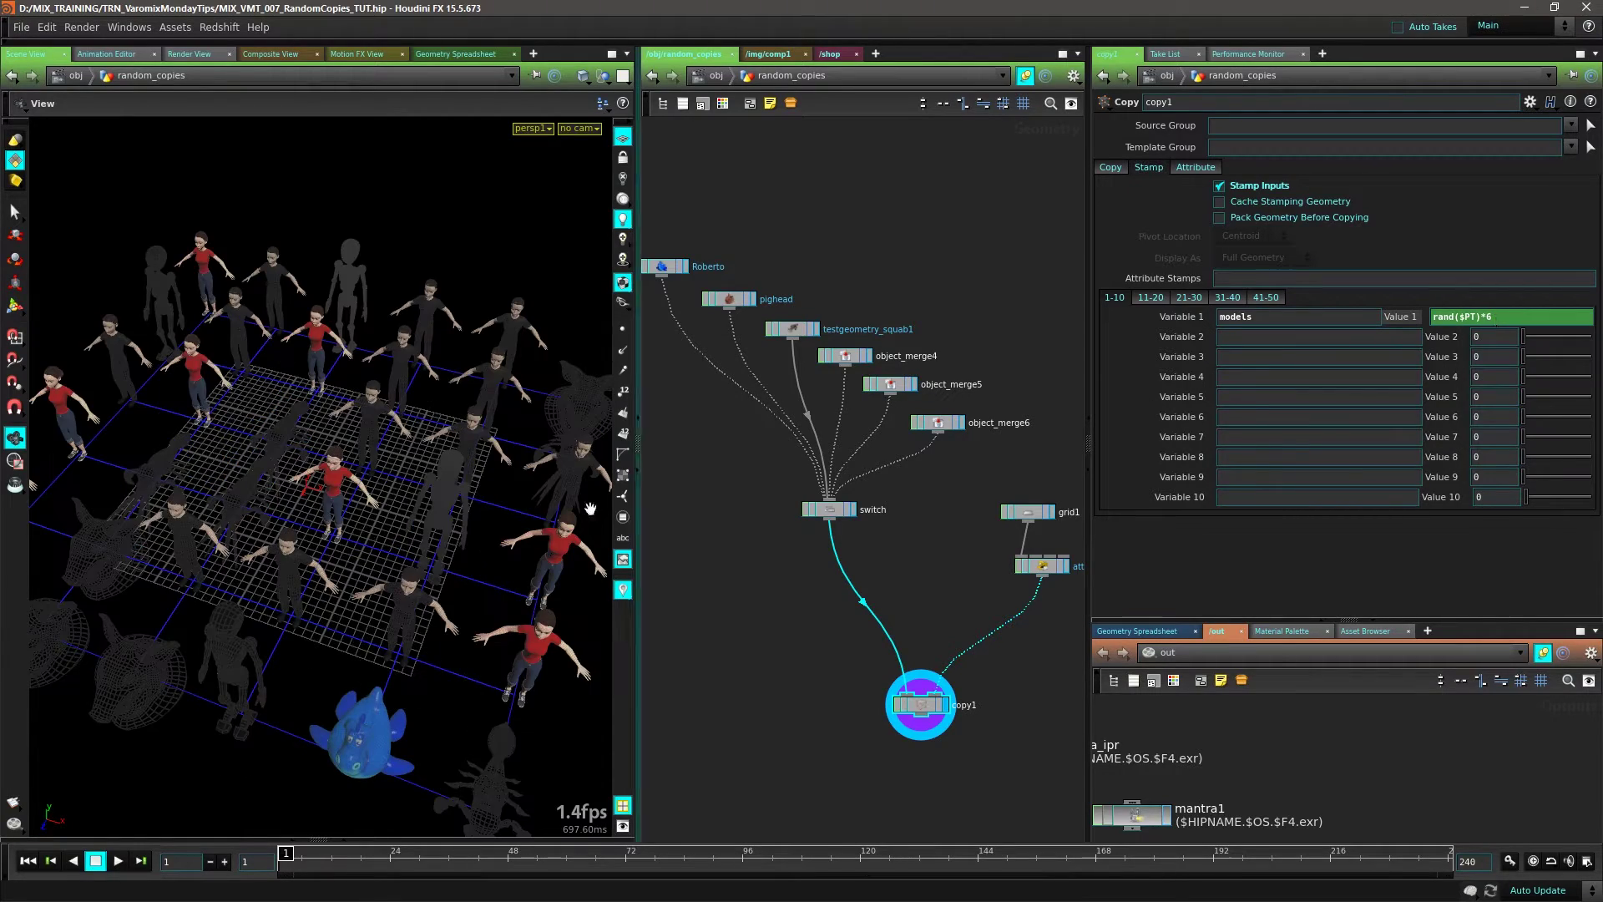
pyautogui.moveTo(535, 637); pyautogui.dragTo(429, 383)
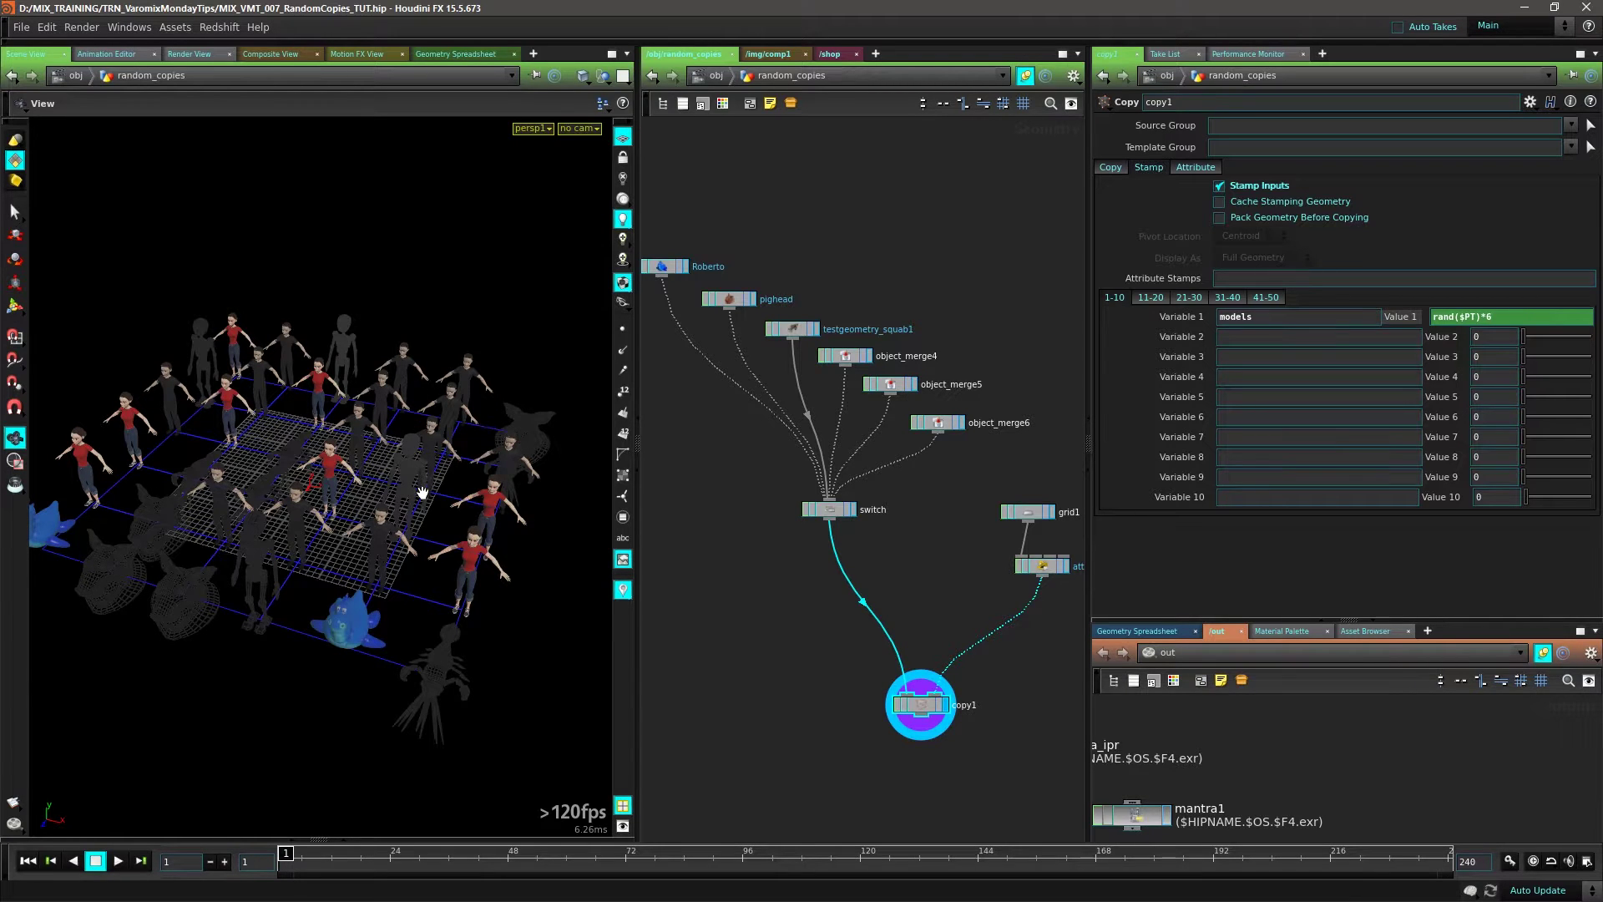
pyautogui.moveTo(433, 615); pyautogui.dragTo(399, 599)
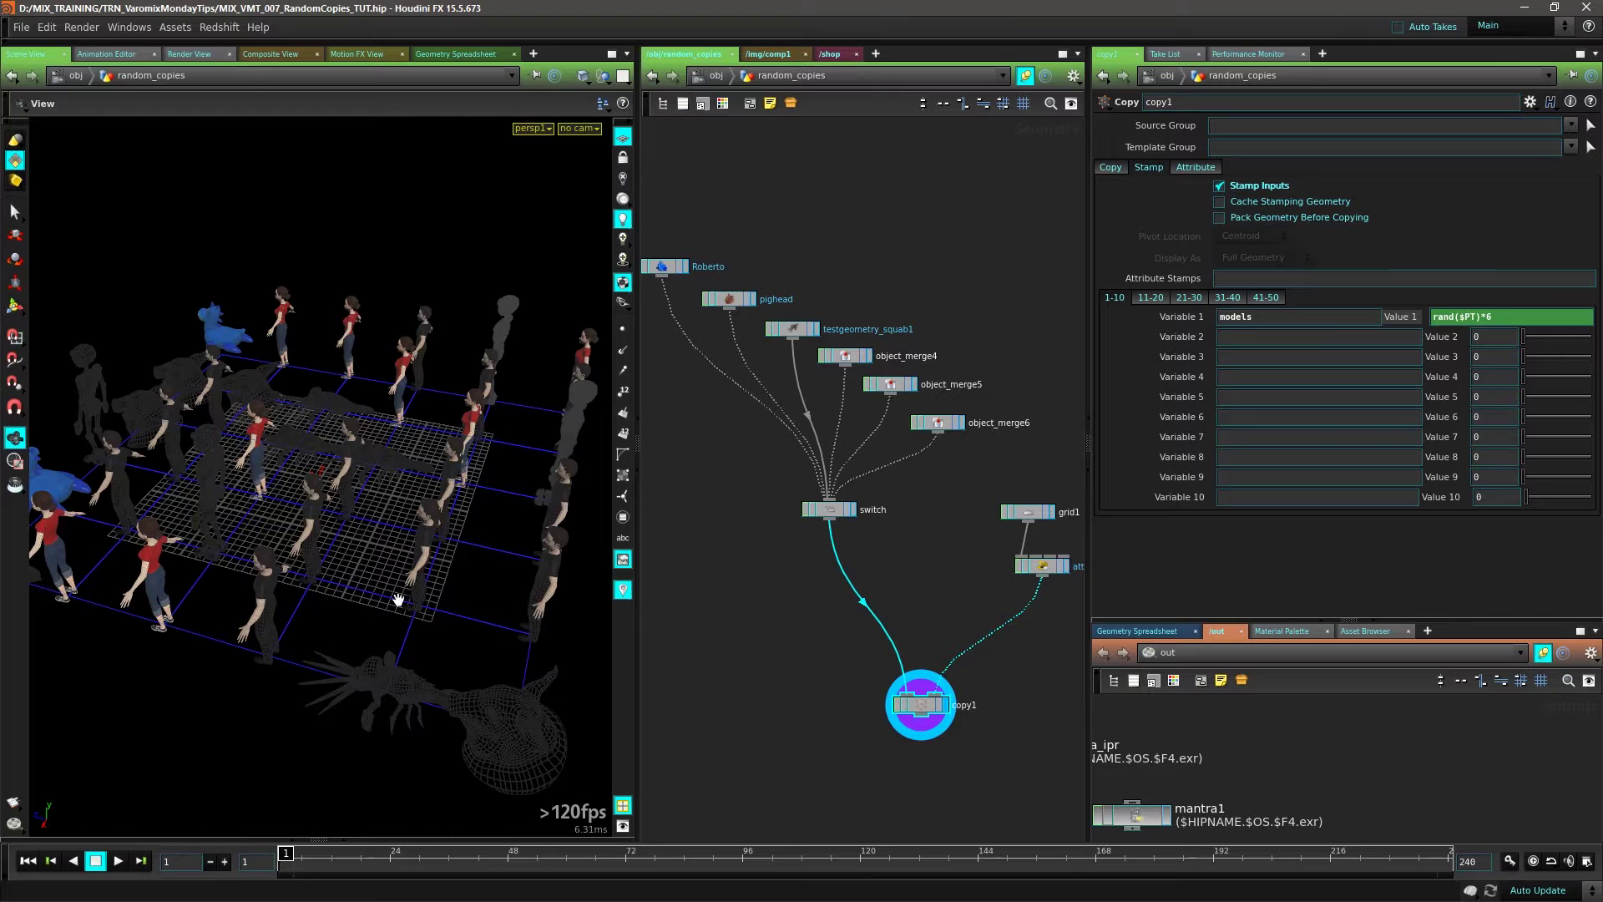
# Insert a Normal node between switch and copy1, align it under switch, and widen the scene view.
pyautogui.moveTo(918, 576); pyautogui.dragTo(898, 518, button='middle')
pyautogui.press('Tab')
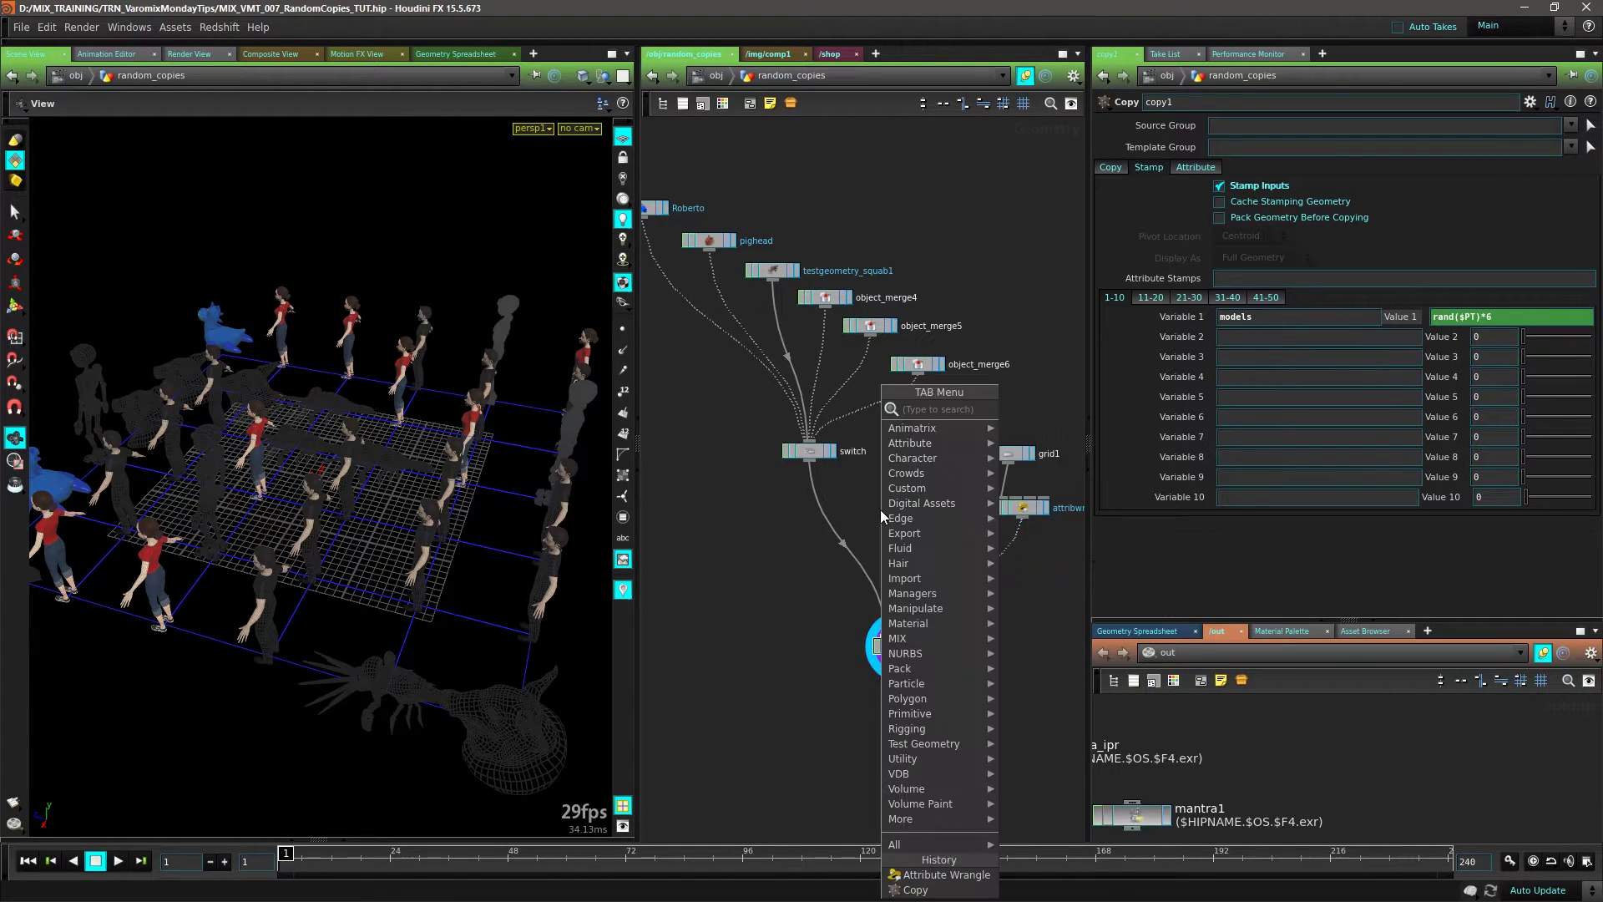
pyautogui.write('nor')
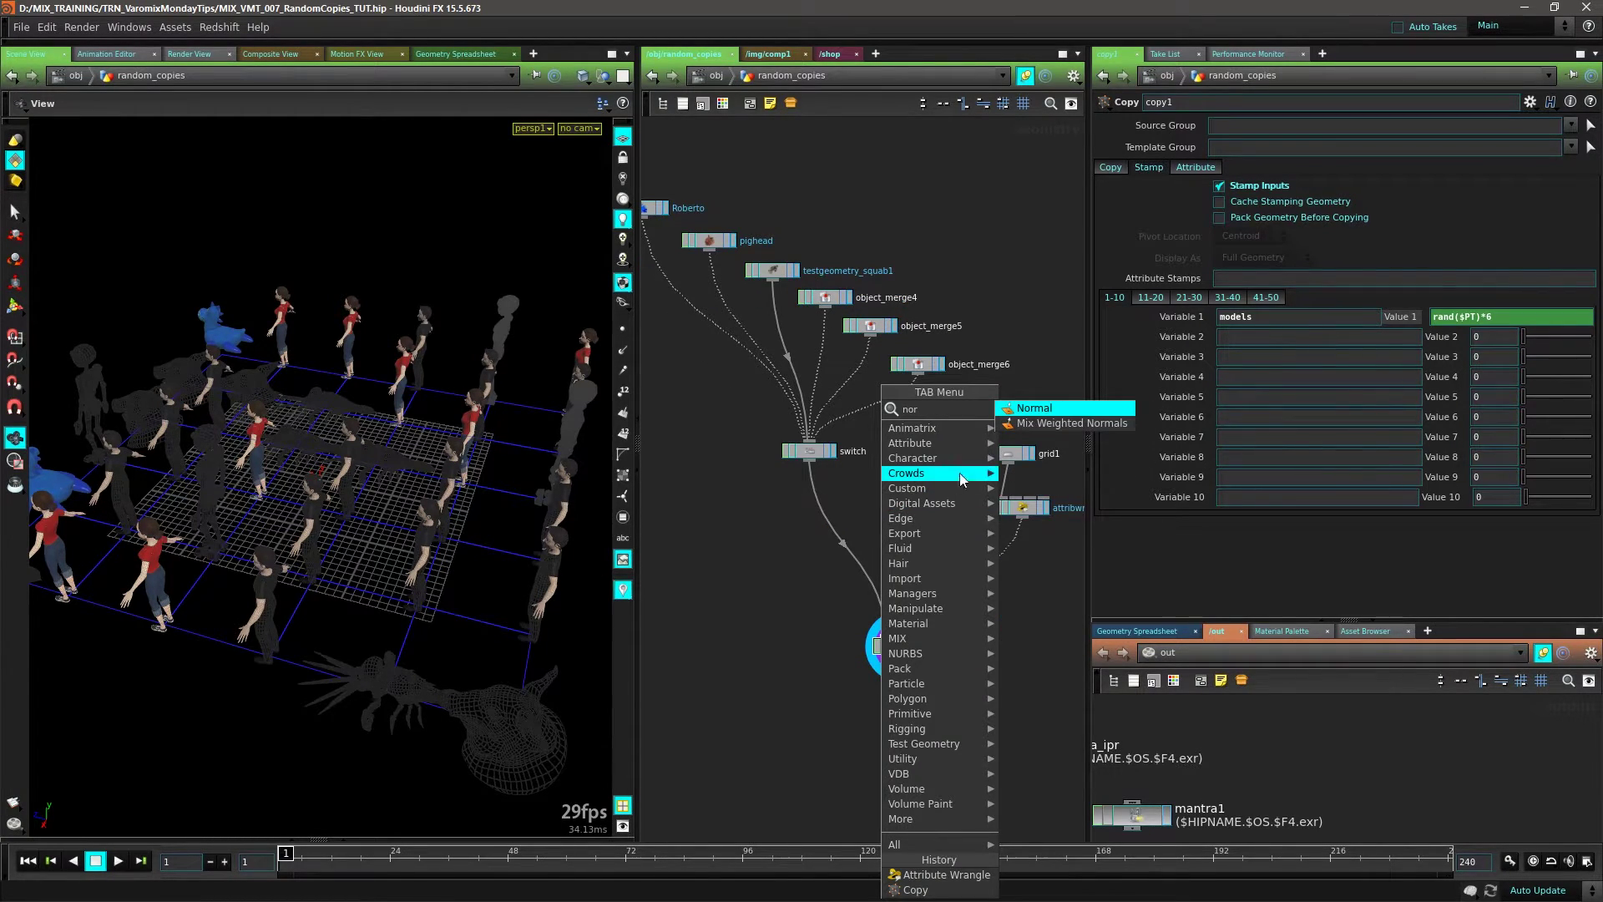
pyautogui.click(1035, 408)
pyautogui.click(821, 497)
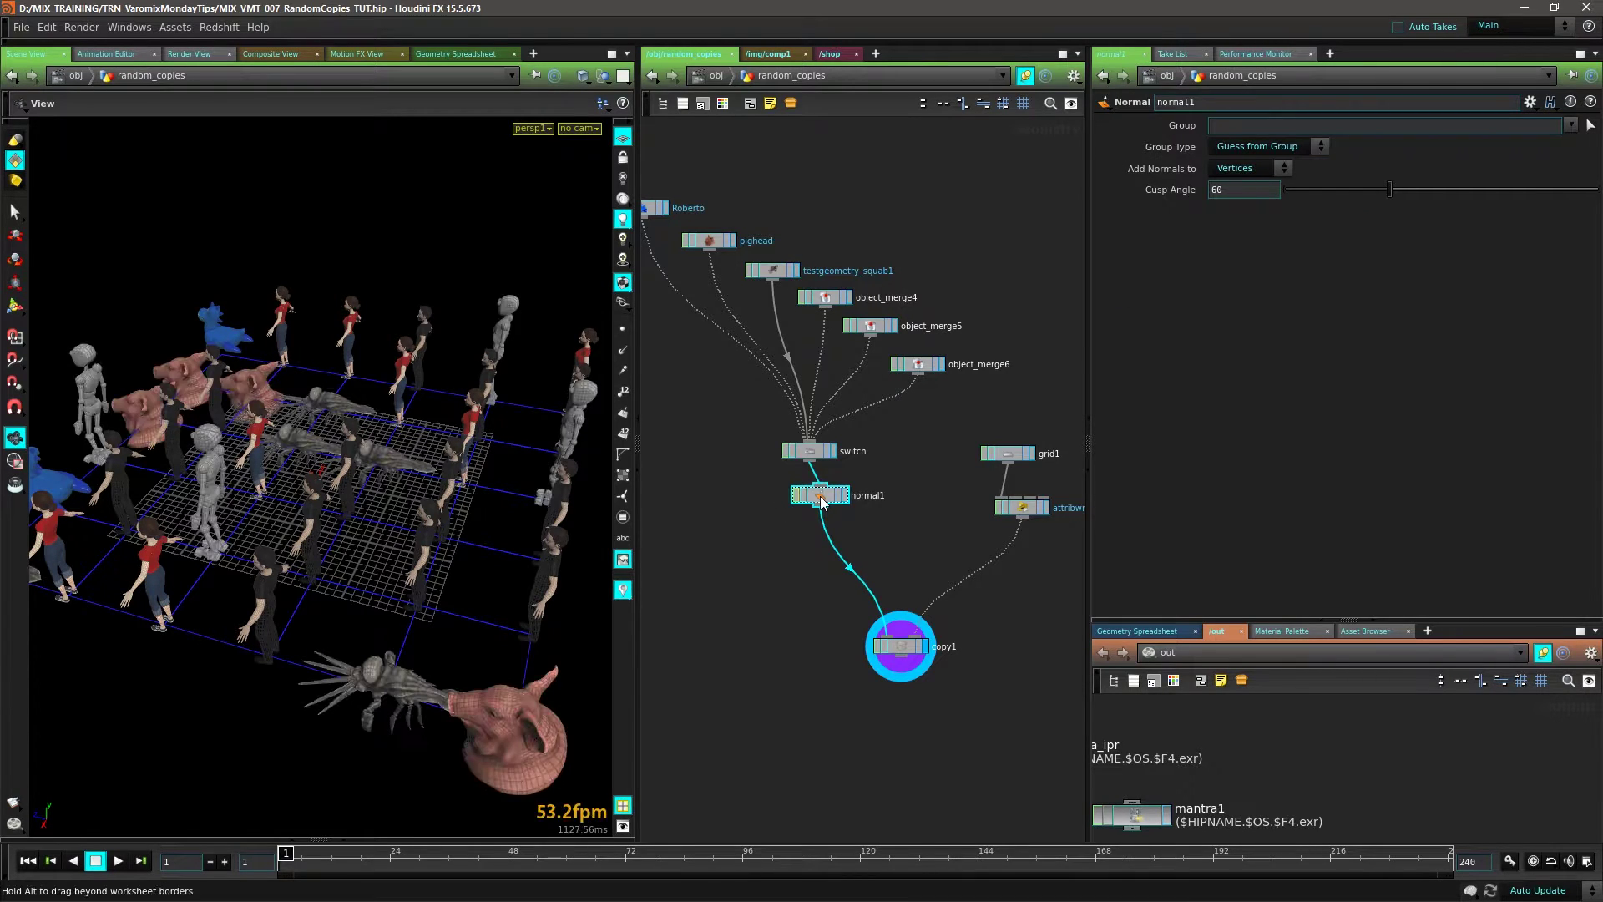
pyautogui.moveTo(821, 501); pyautogui.dragTo(810, 502)
pyautogui.moveTo(334, 518); pyautogui.dragTo(378, 518)
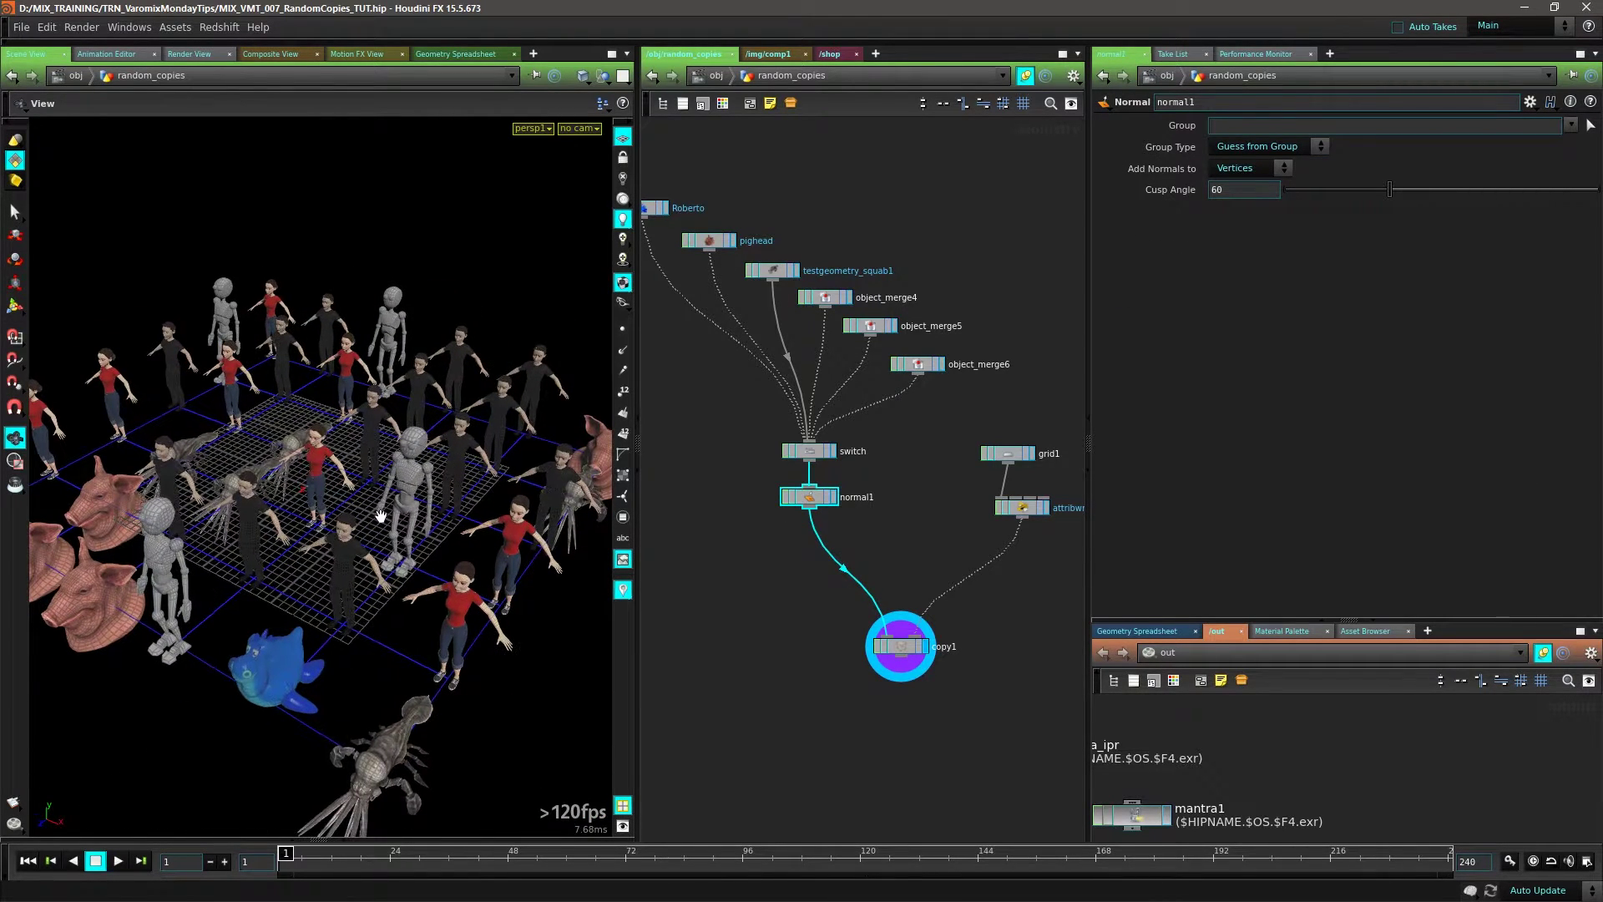
pyautogui.moveTo(638, 506); pyautogui.dragTo(694, 506)
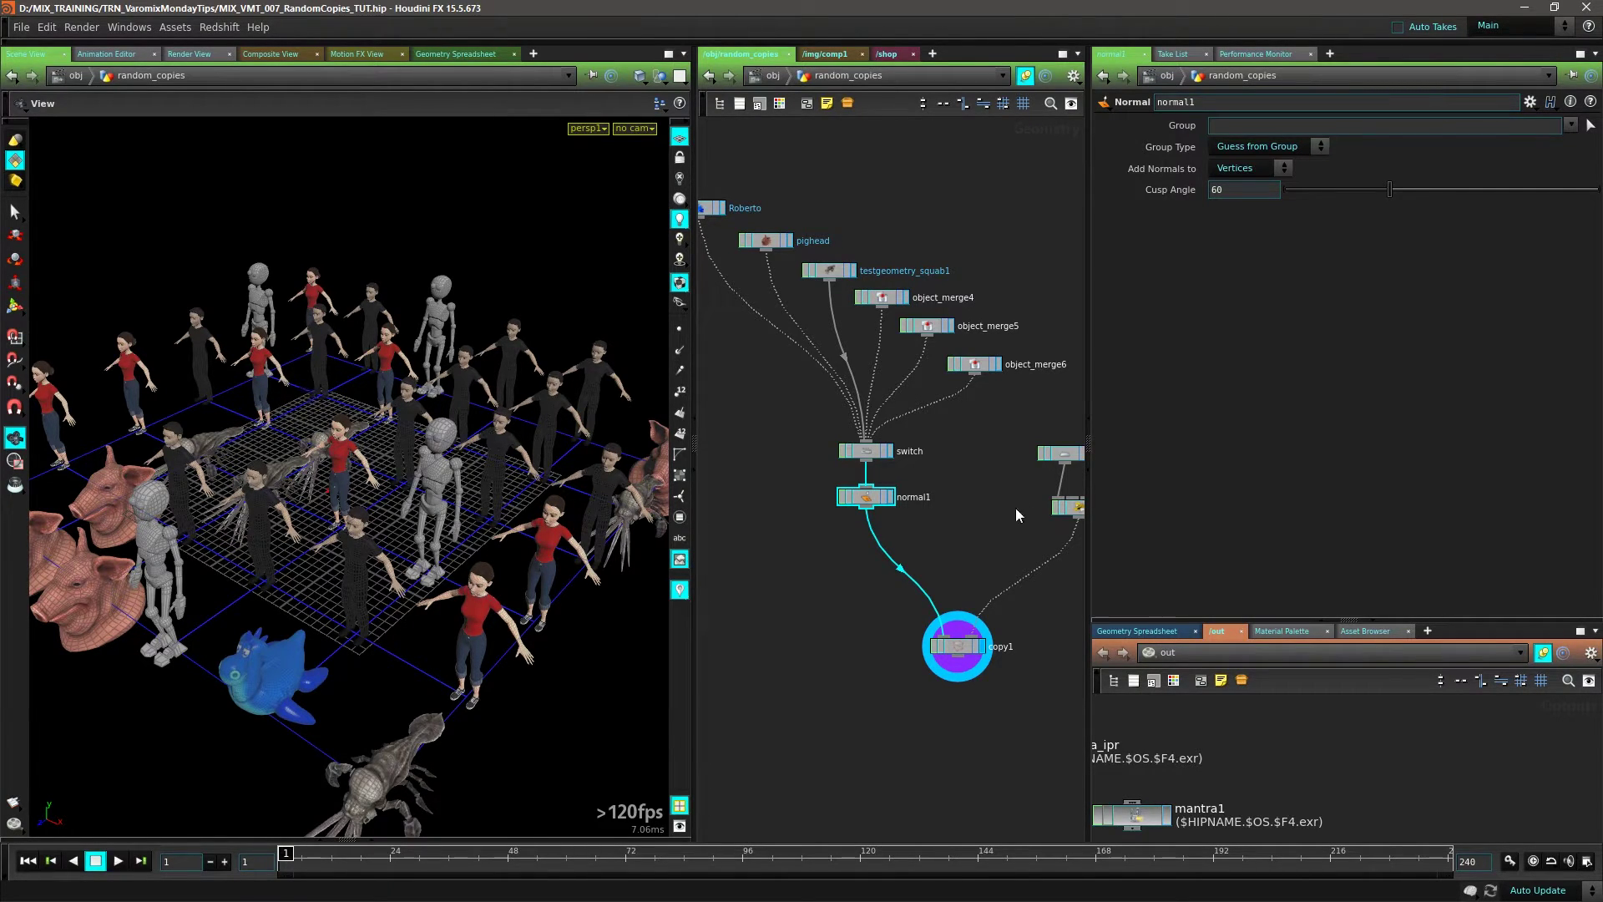
# Insert a Sort node between grid1 and attribwrangle1 and align it with them.
pyautogui.moveTo(1017, 515); pyautogui.dragTo(894, 466, button='middle')
pyautogui.press('Tab')
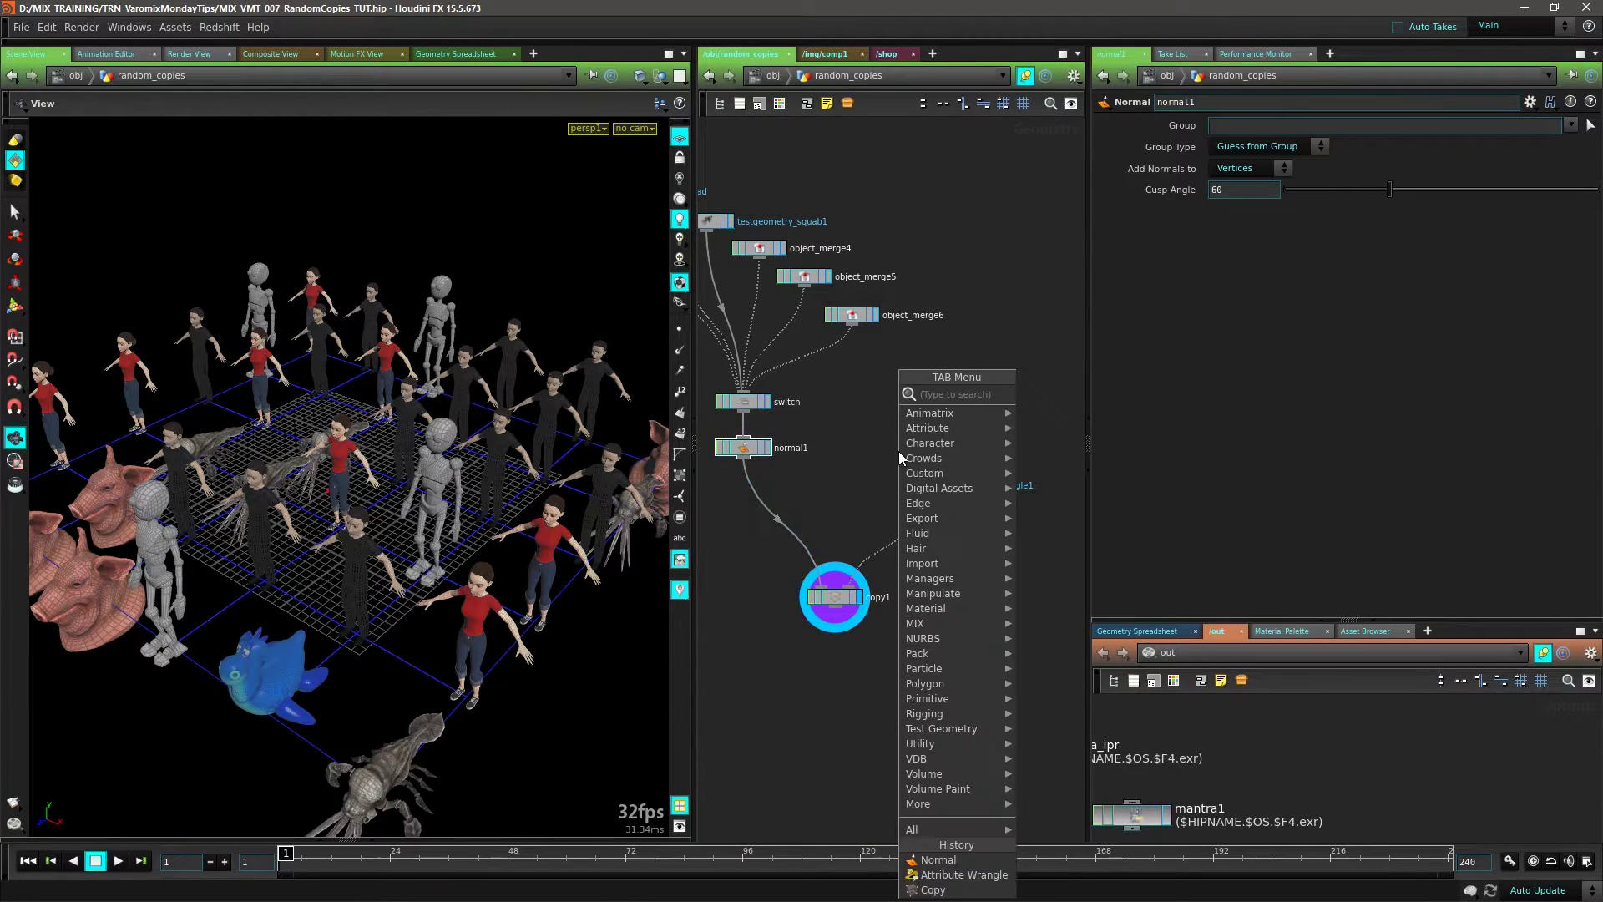
pyautogui.write('sort')
pyautogui.press('Return')
pyautogui.click(930, 449)
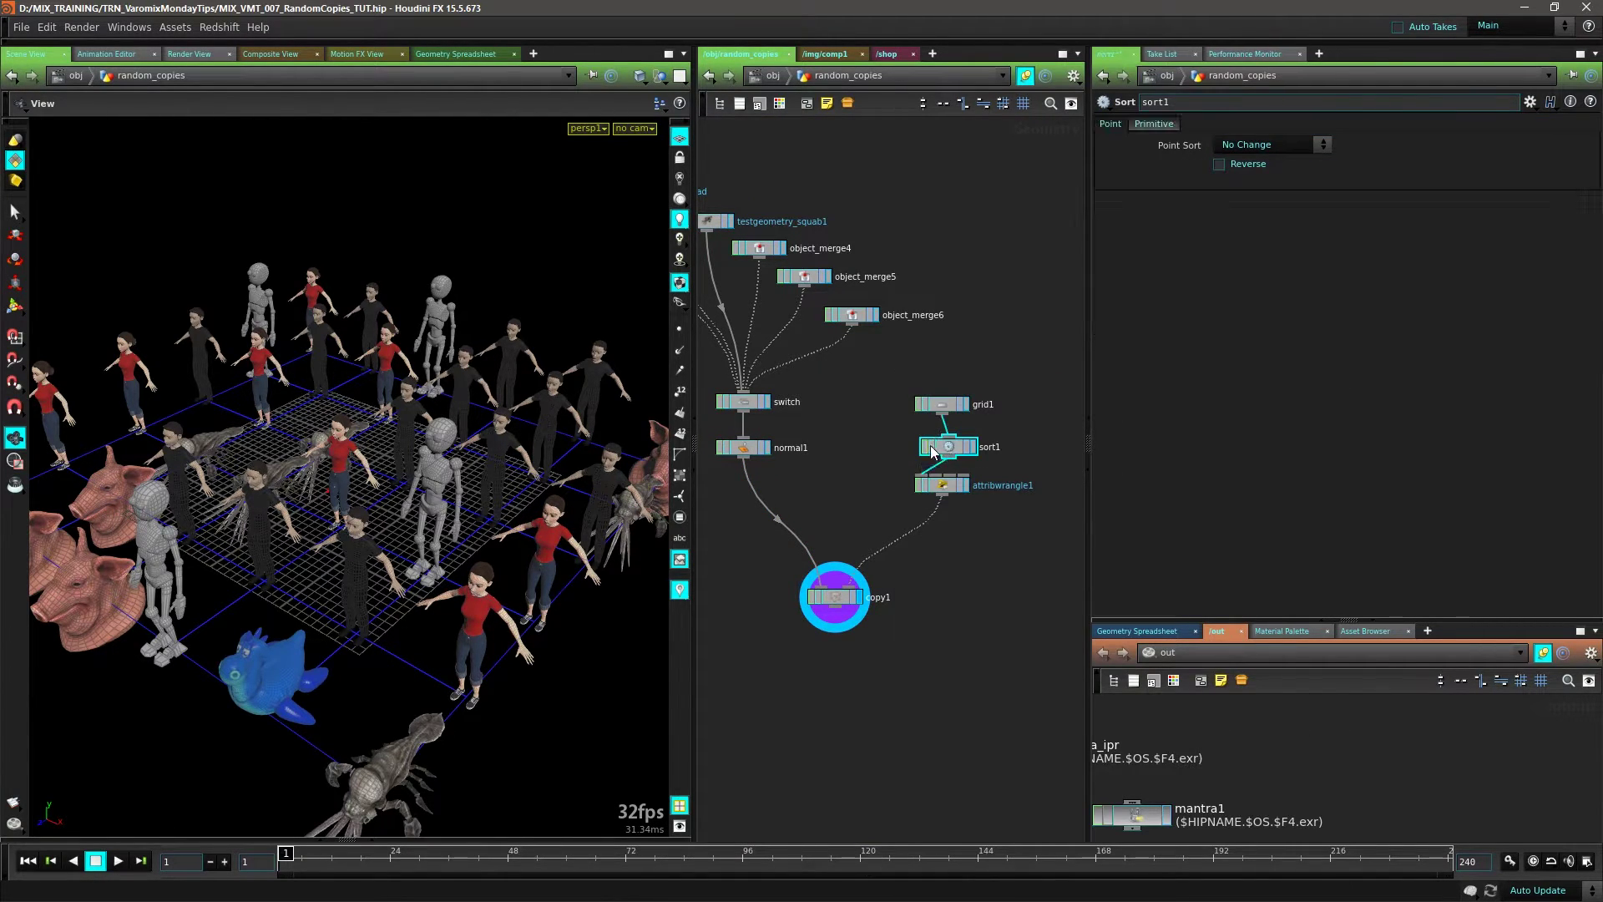
pyautogui.moveTo(931, 451); pyautogui.dragTo(939, 448)
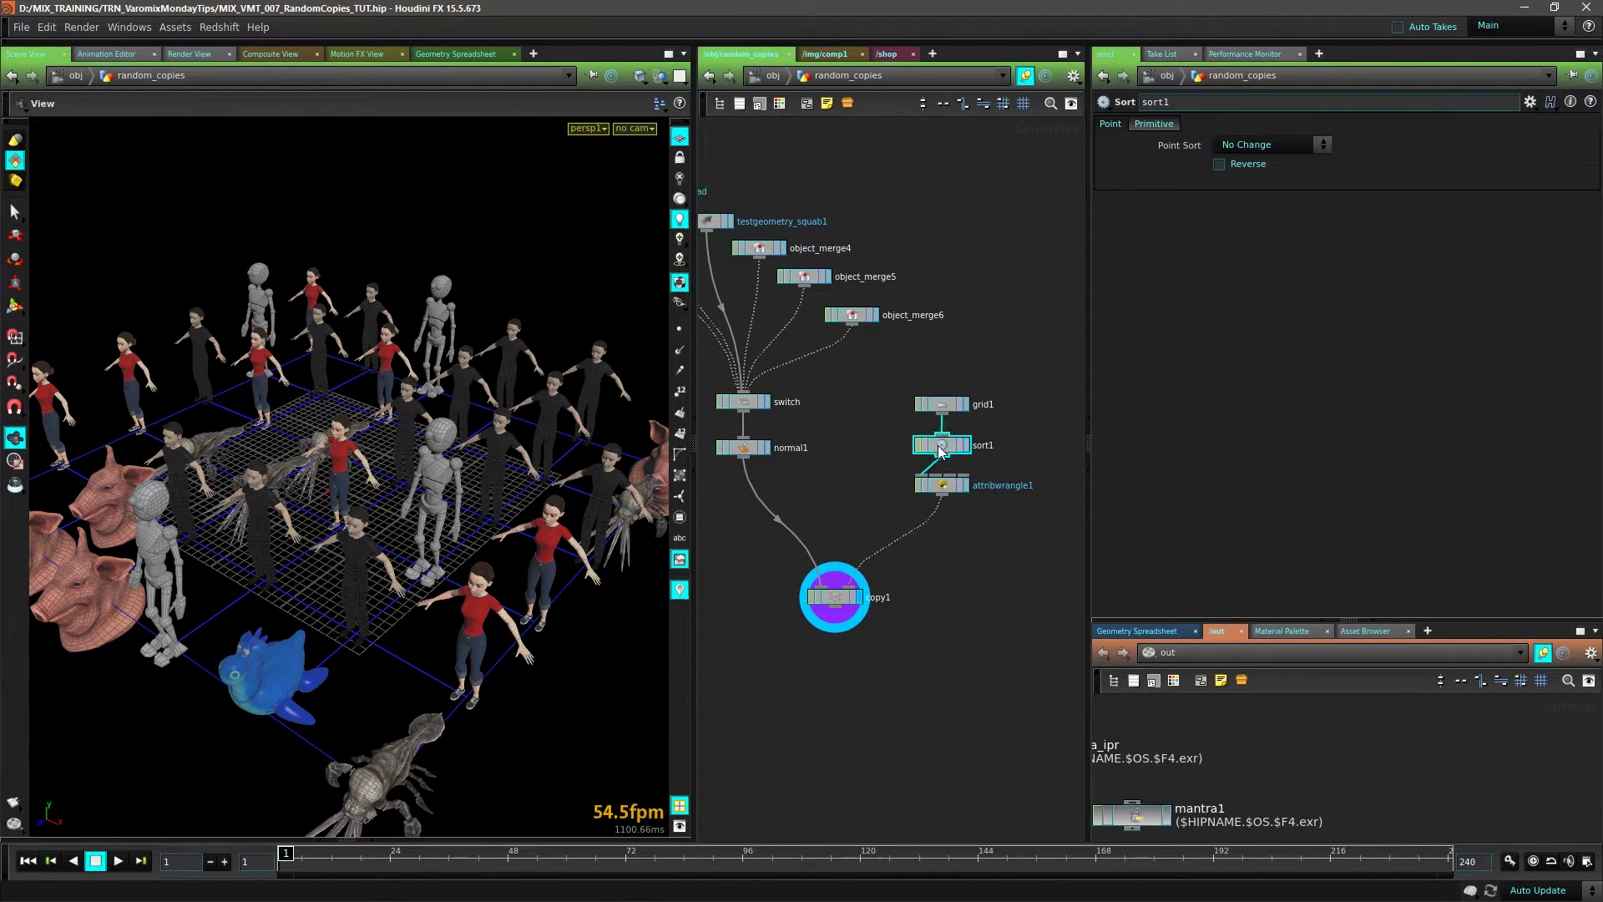
# Set the Sort node's Point Sort to Random with a seed of 66.
pyautogui.click(1285, 146)
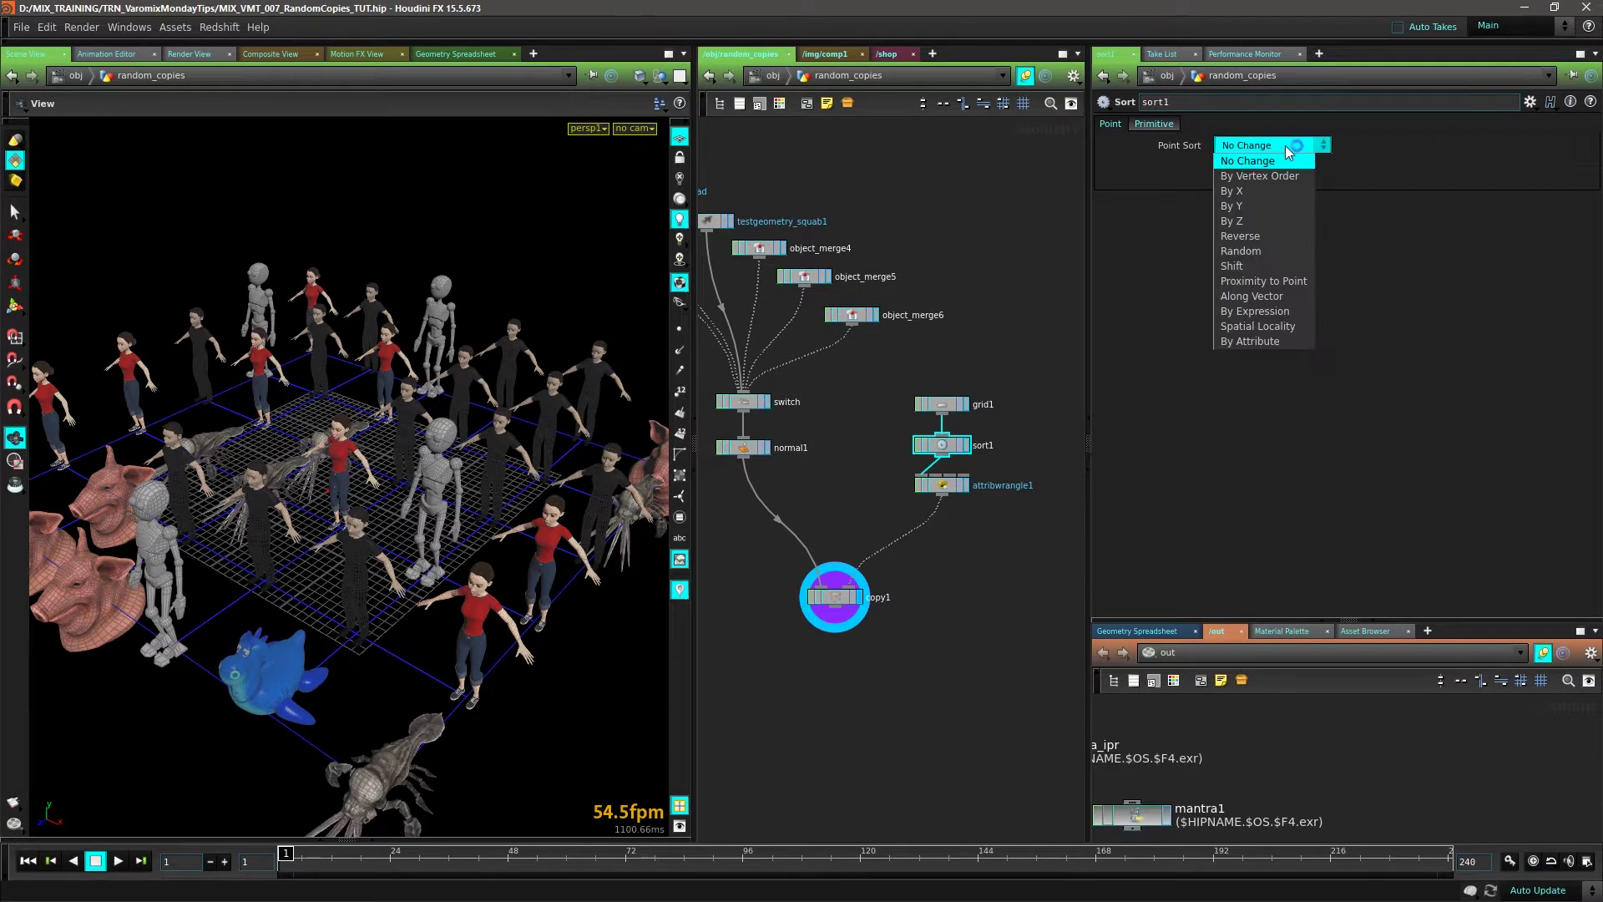
pyautogui.click(1253, 252)
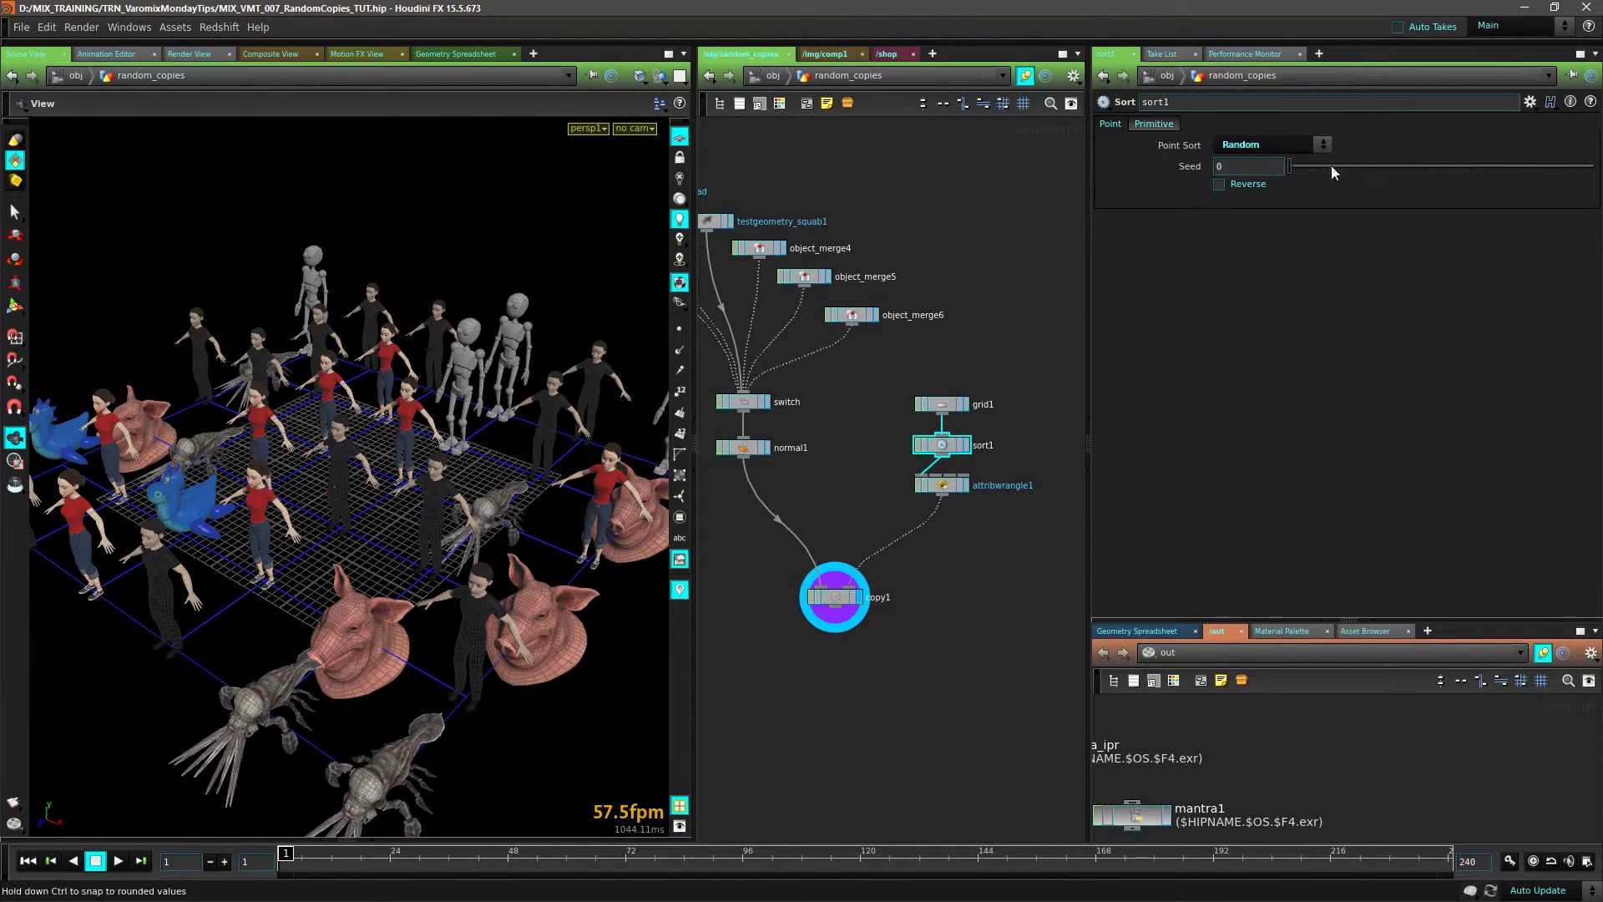
pyautogui.moveTo(1351, 160); pyautogui.dragTo(1389, 166)
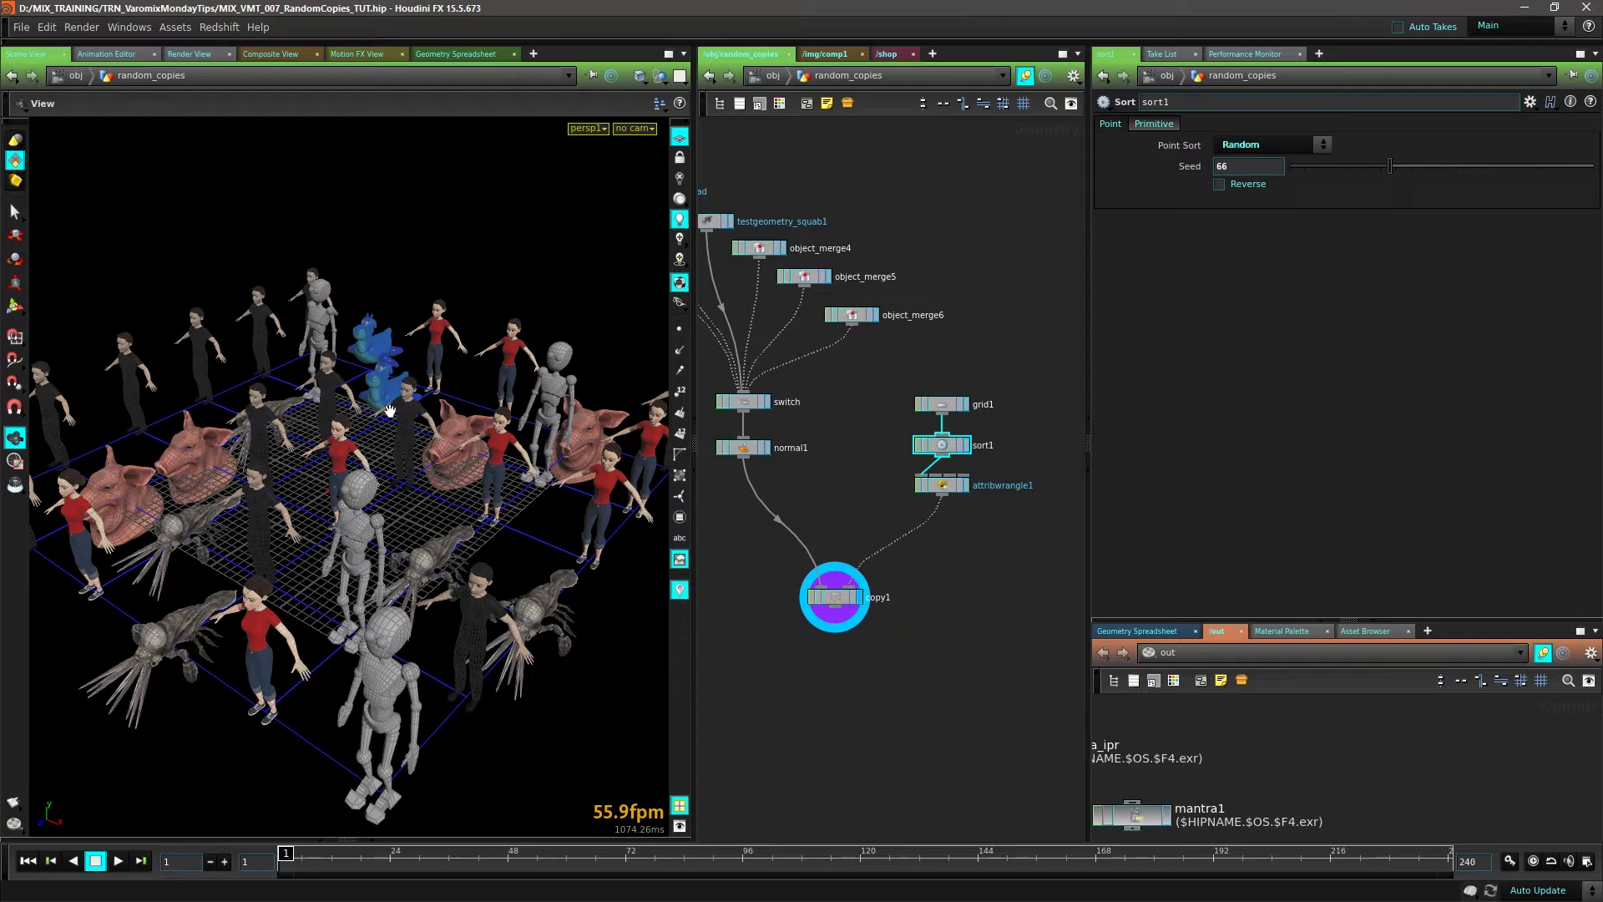
# Enable Pack Geometry Before Copying in copy1's stamp settings.
pyautogui.click(833, 599)
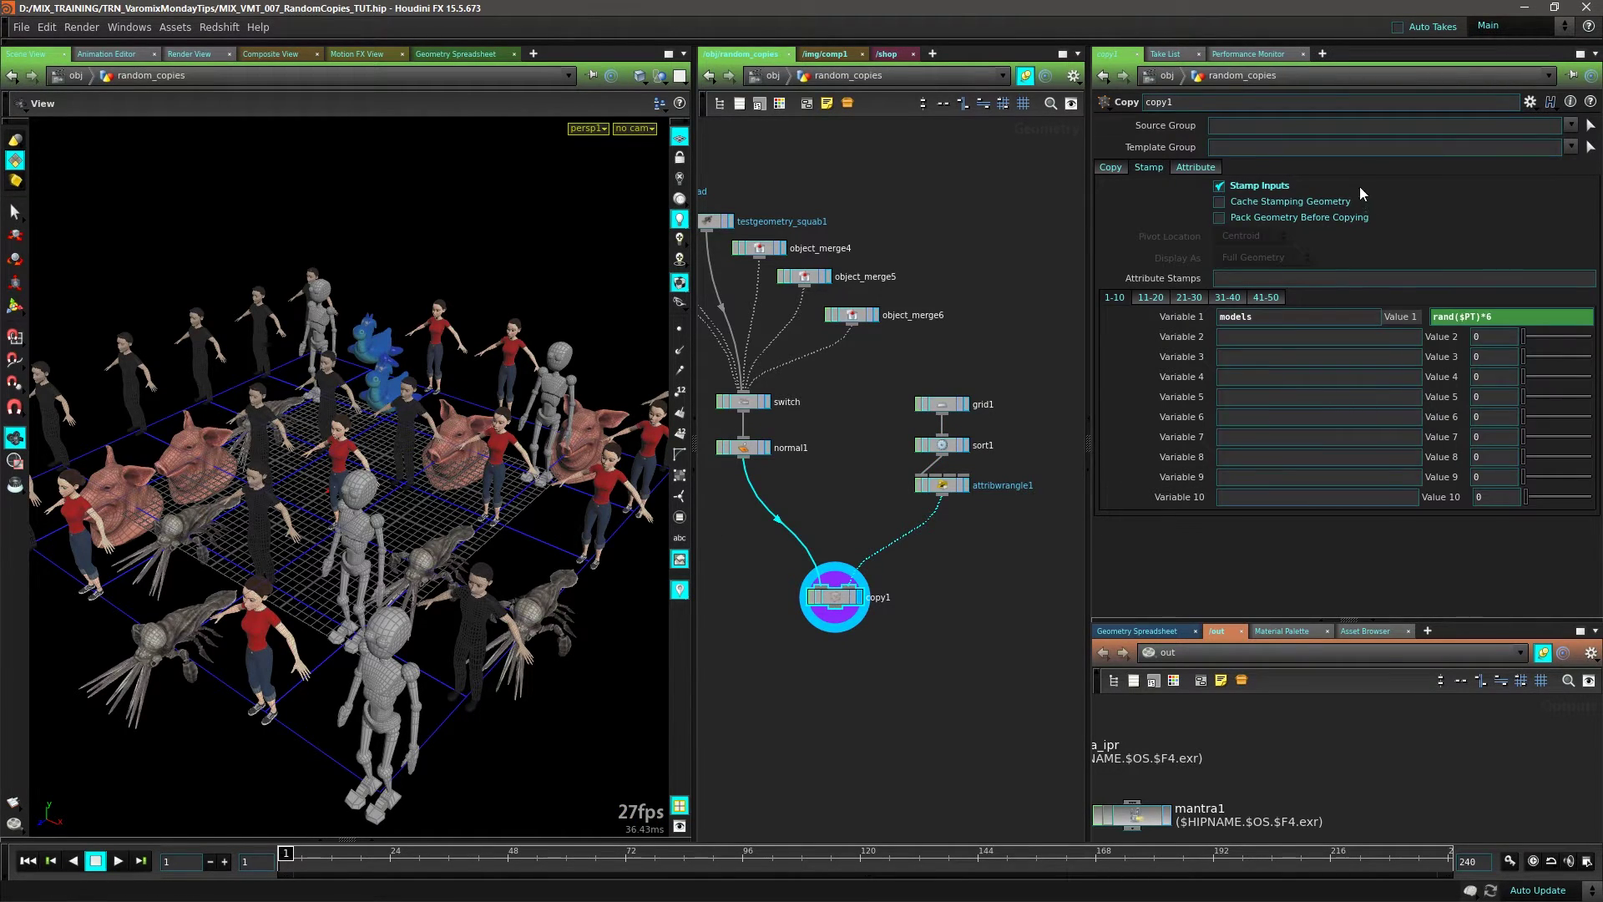
pyautogui.click(1284, 217)
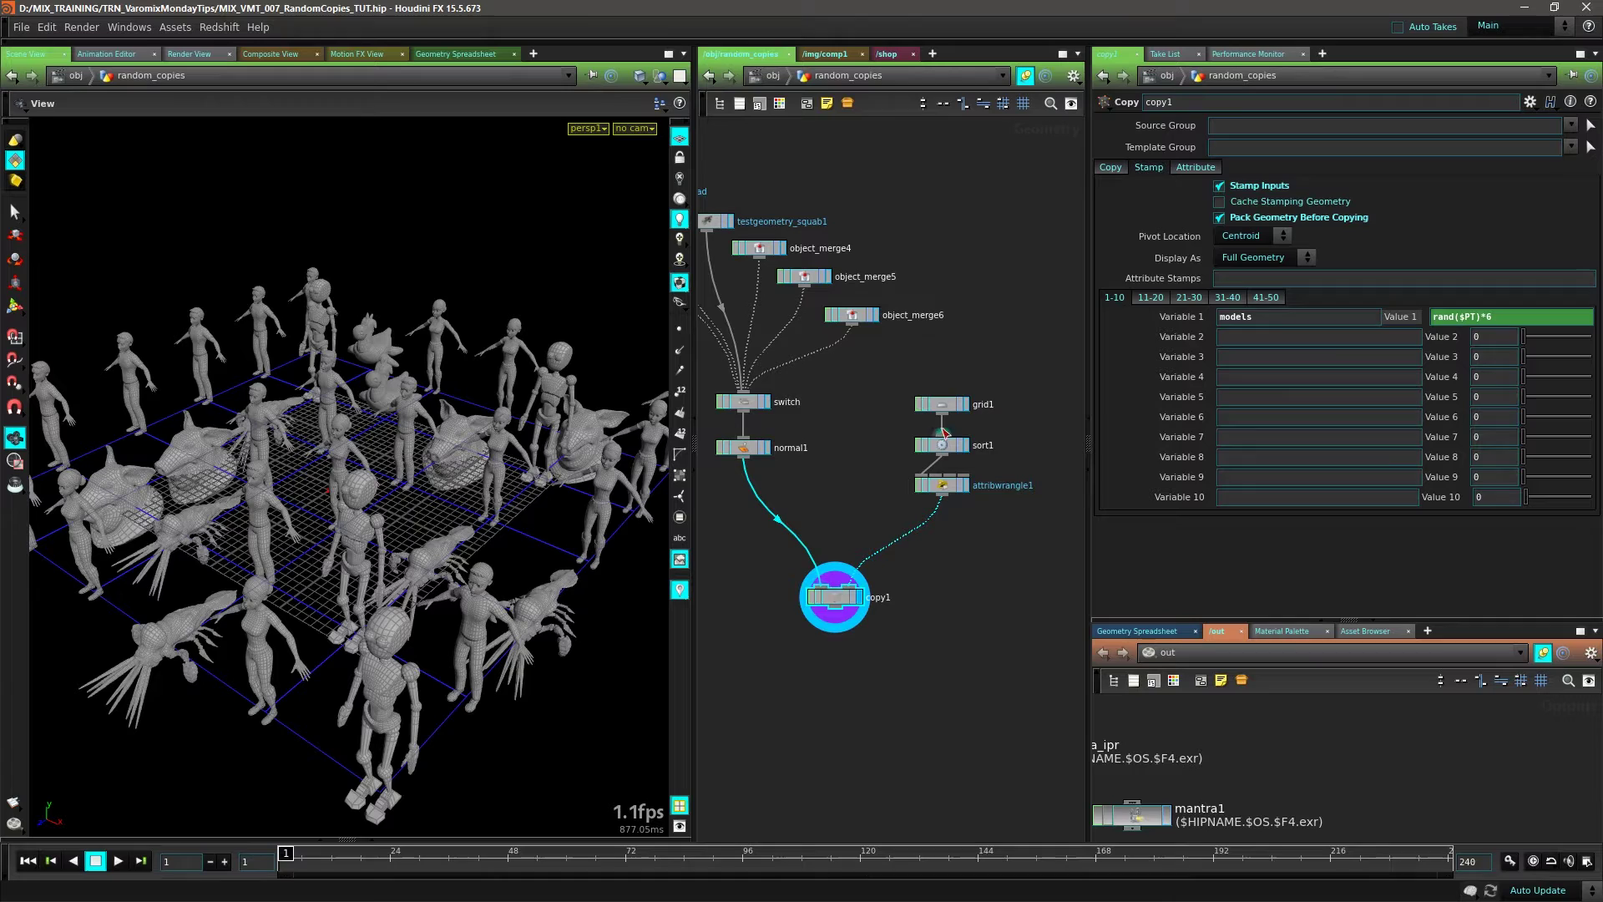
# Set grid1's rows to 50 and inspect the resulting field of copies from several angles.
pyautogui.click(942, 405)
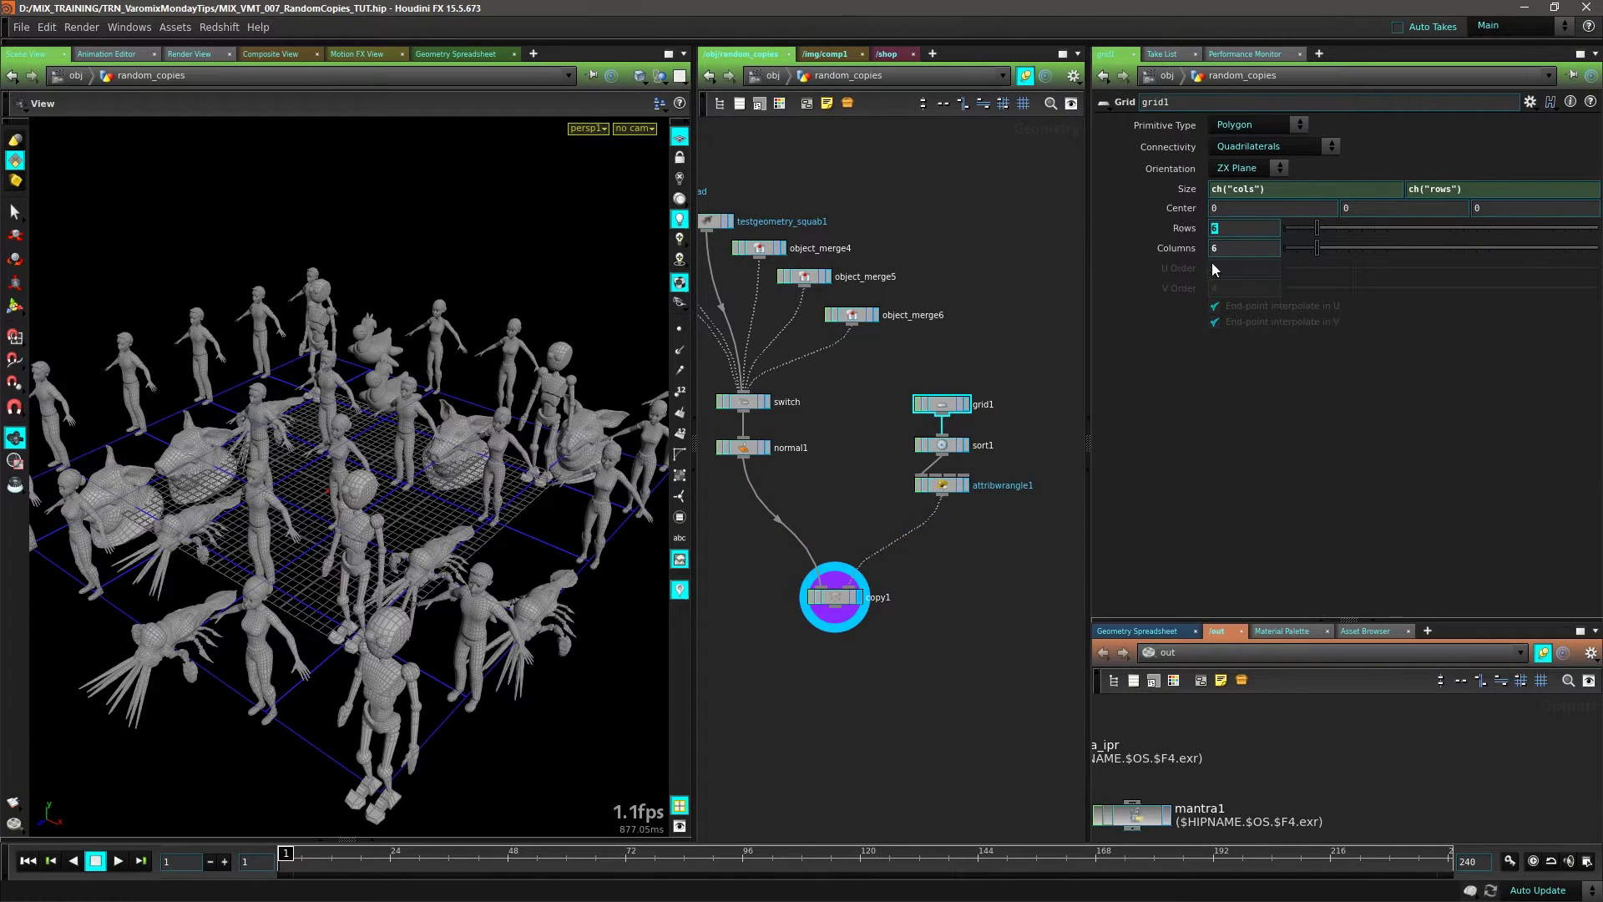
pyautogui.write('50')
pyautogui.press('Return')
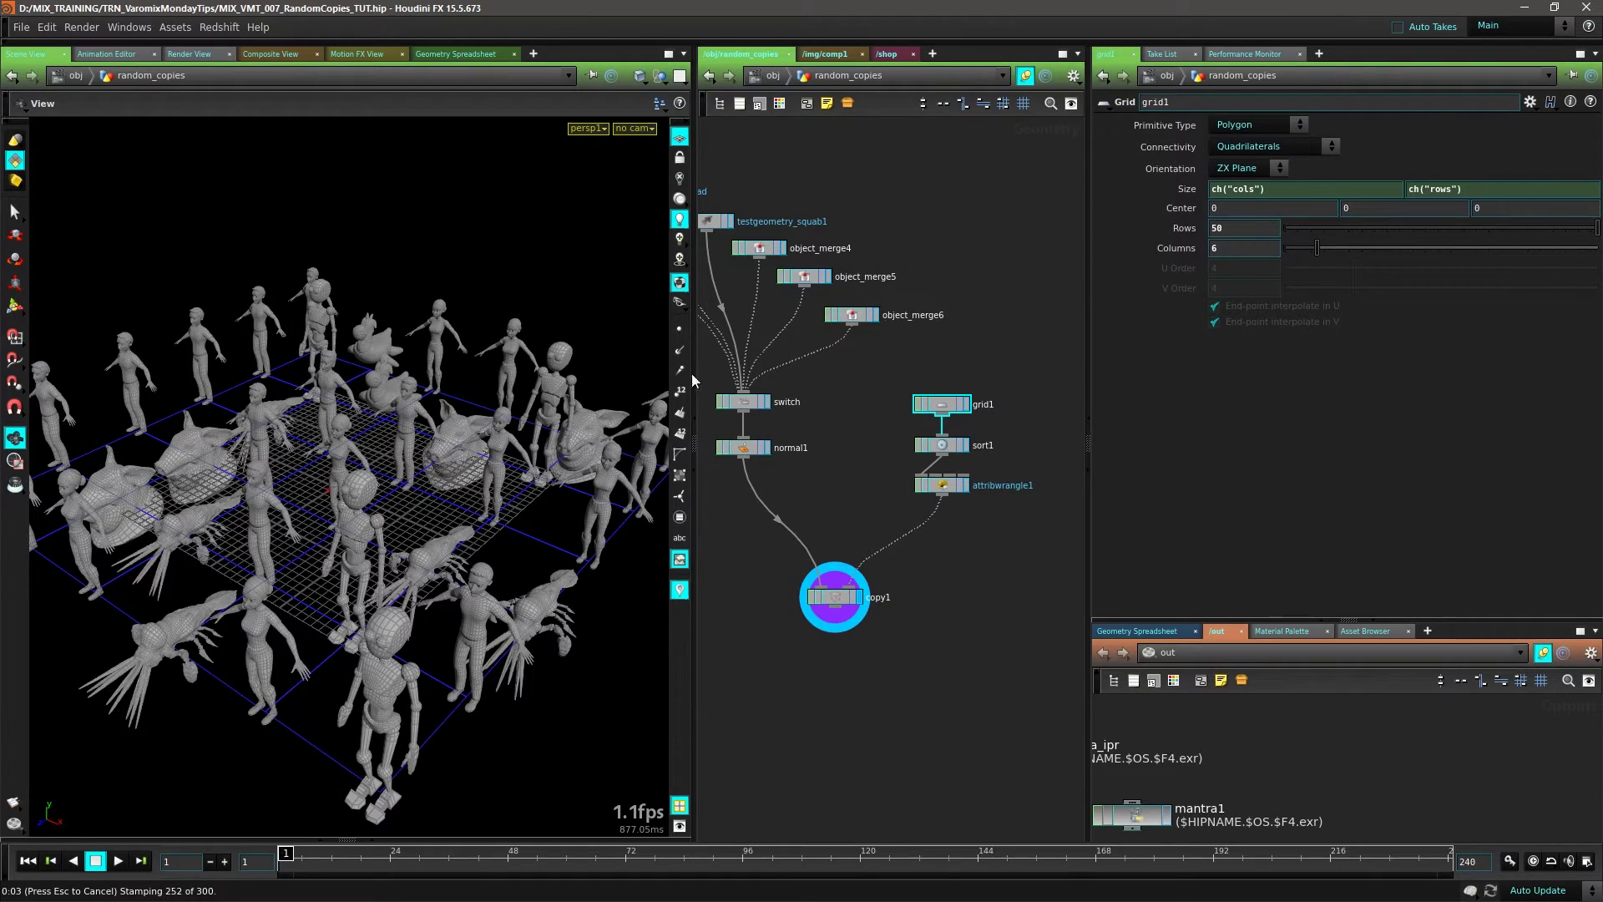
pyautogui.scroll(-5, 317, 526)
pyautogui.moveTo(317, 526); pyautogui.dragTo(348, 504)
pyautogui.moveTo(347, 504); pyautogui.dragTo(477, 504, button='right')
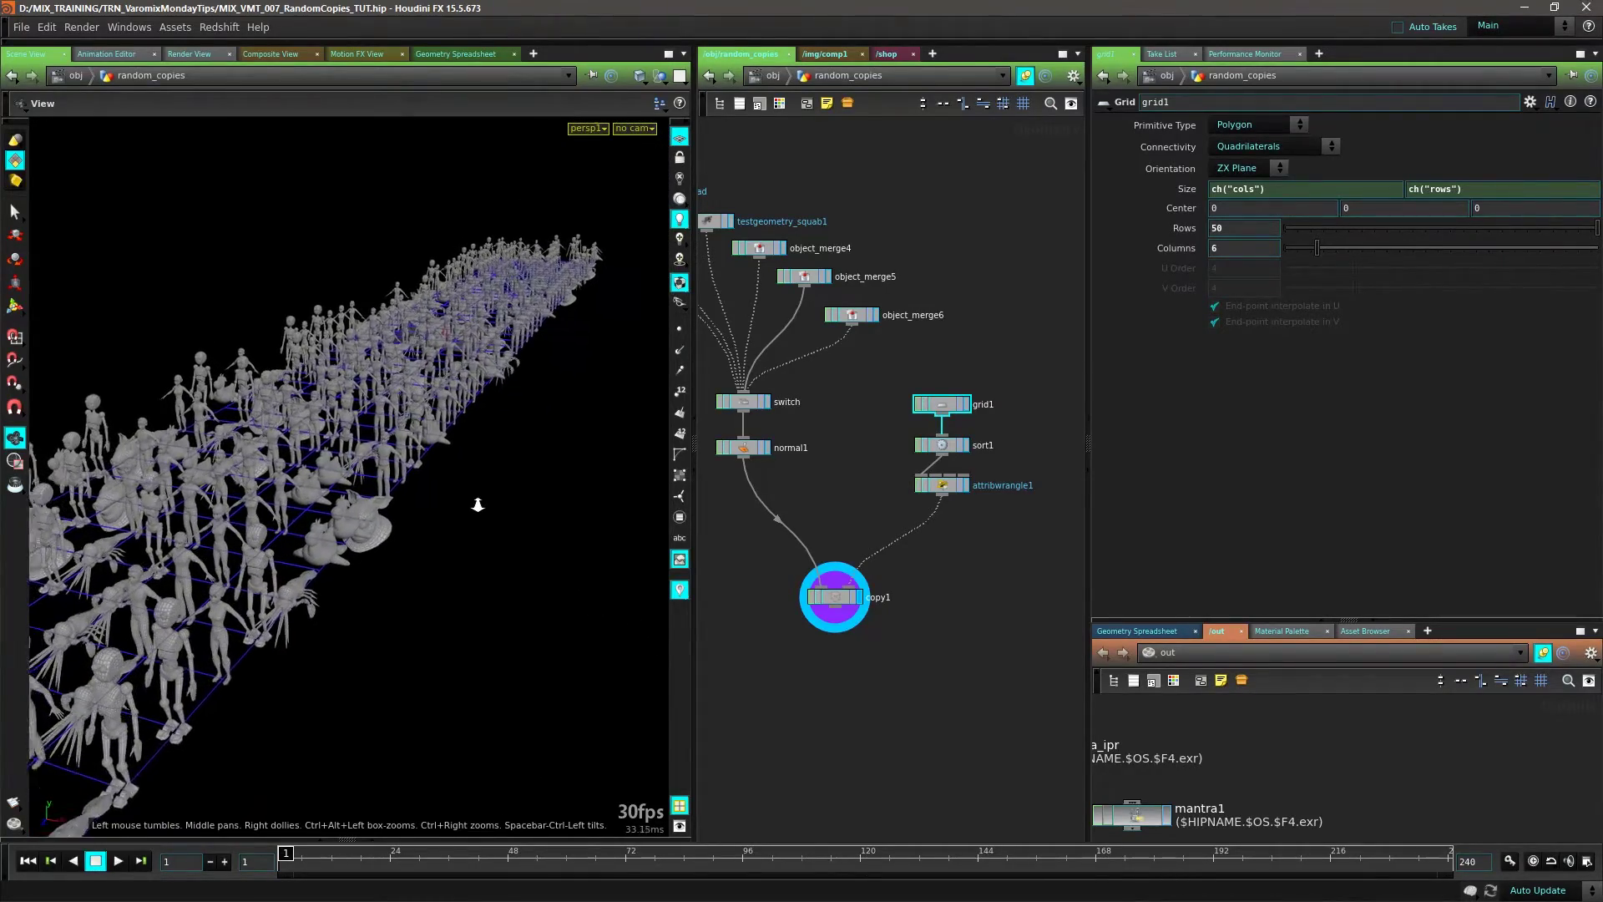
pyautogui.moveTo(477, 505); pyautogui.dragTo(309, 526)
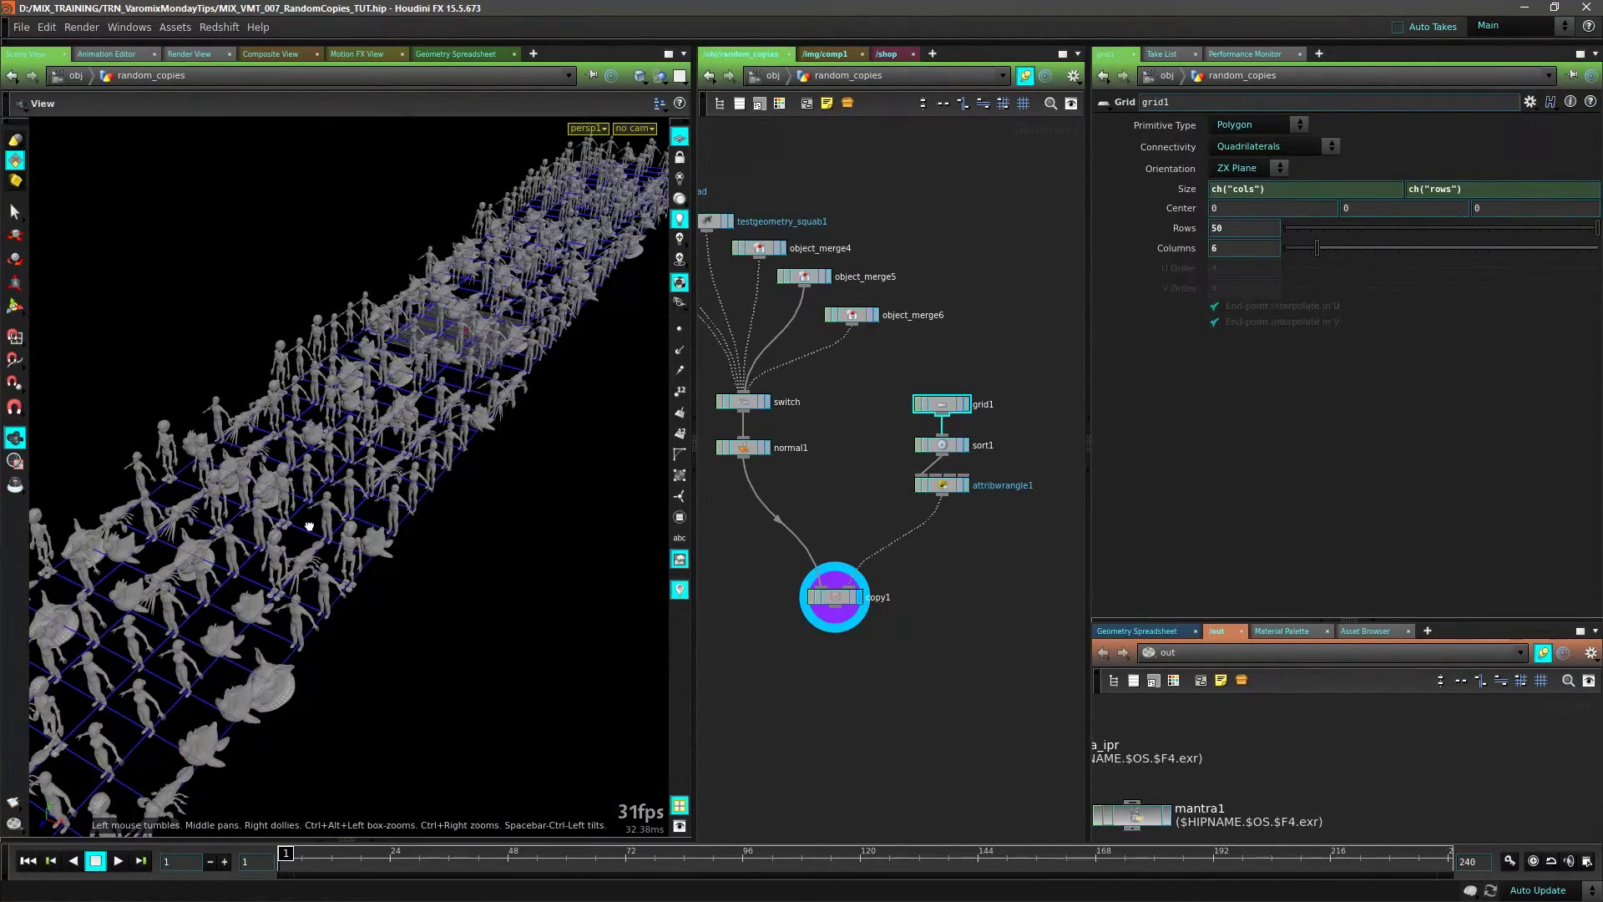
pyautogui.moveTo(498, 518); pyautogui.dragTo(475, 558)
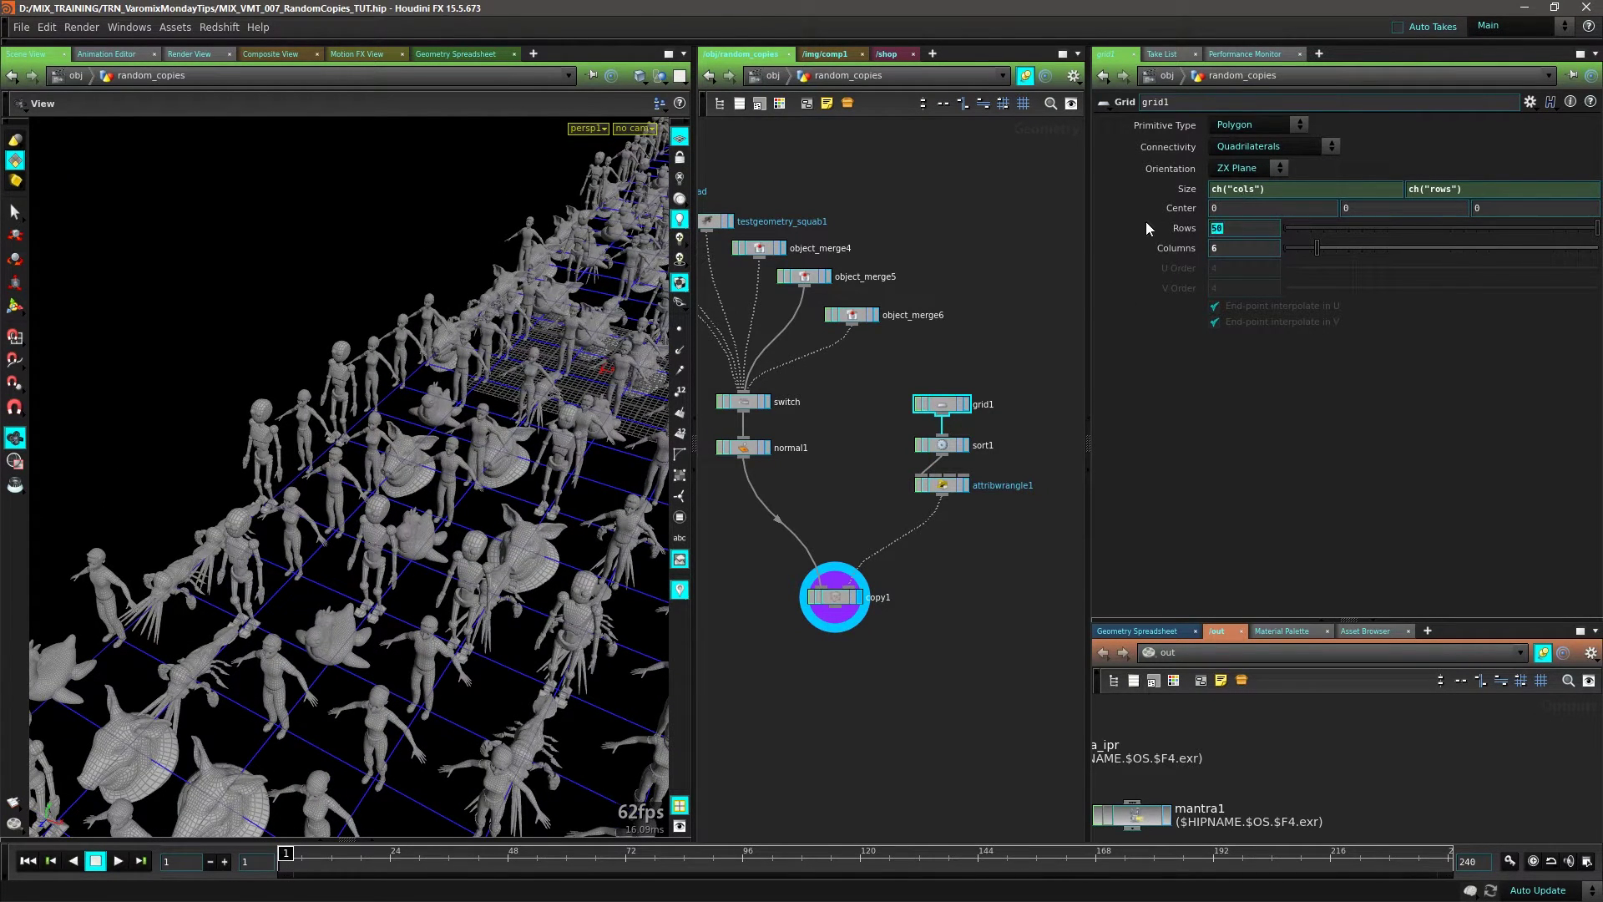
# Set grid1's rows to 20 and its columns to 10.
pyautogui.write('20')
pyautogui.press('Return')
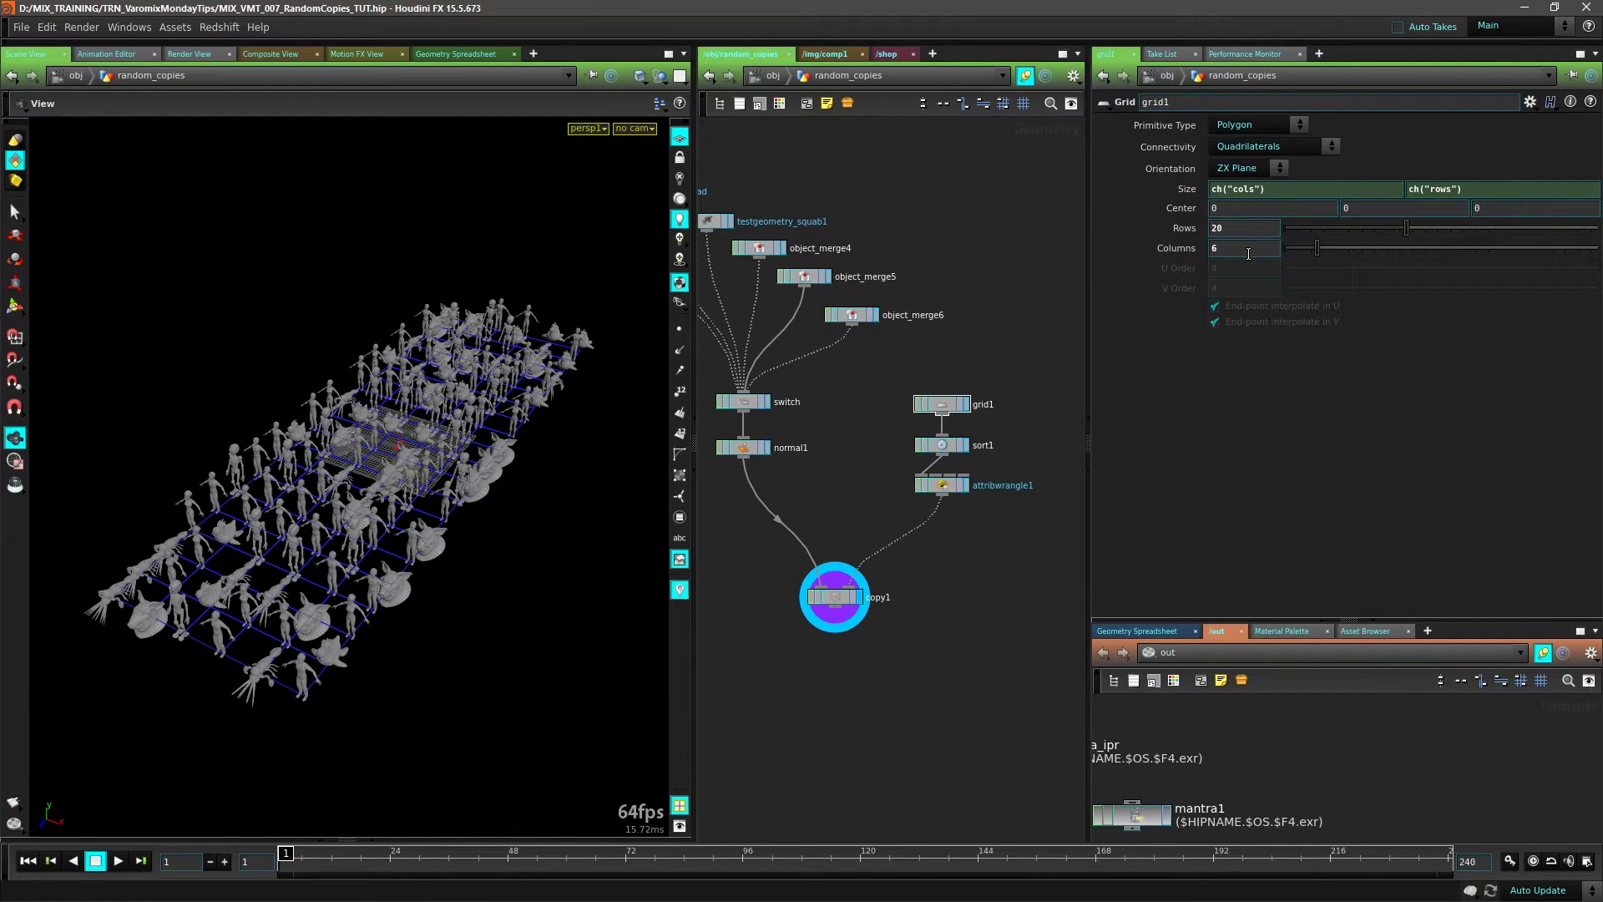
pyautogui.write('10')
pyautogui.press('Return')
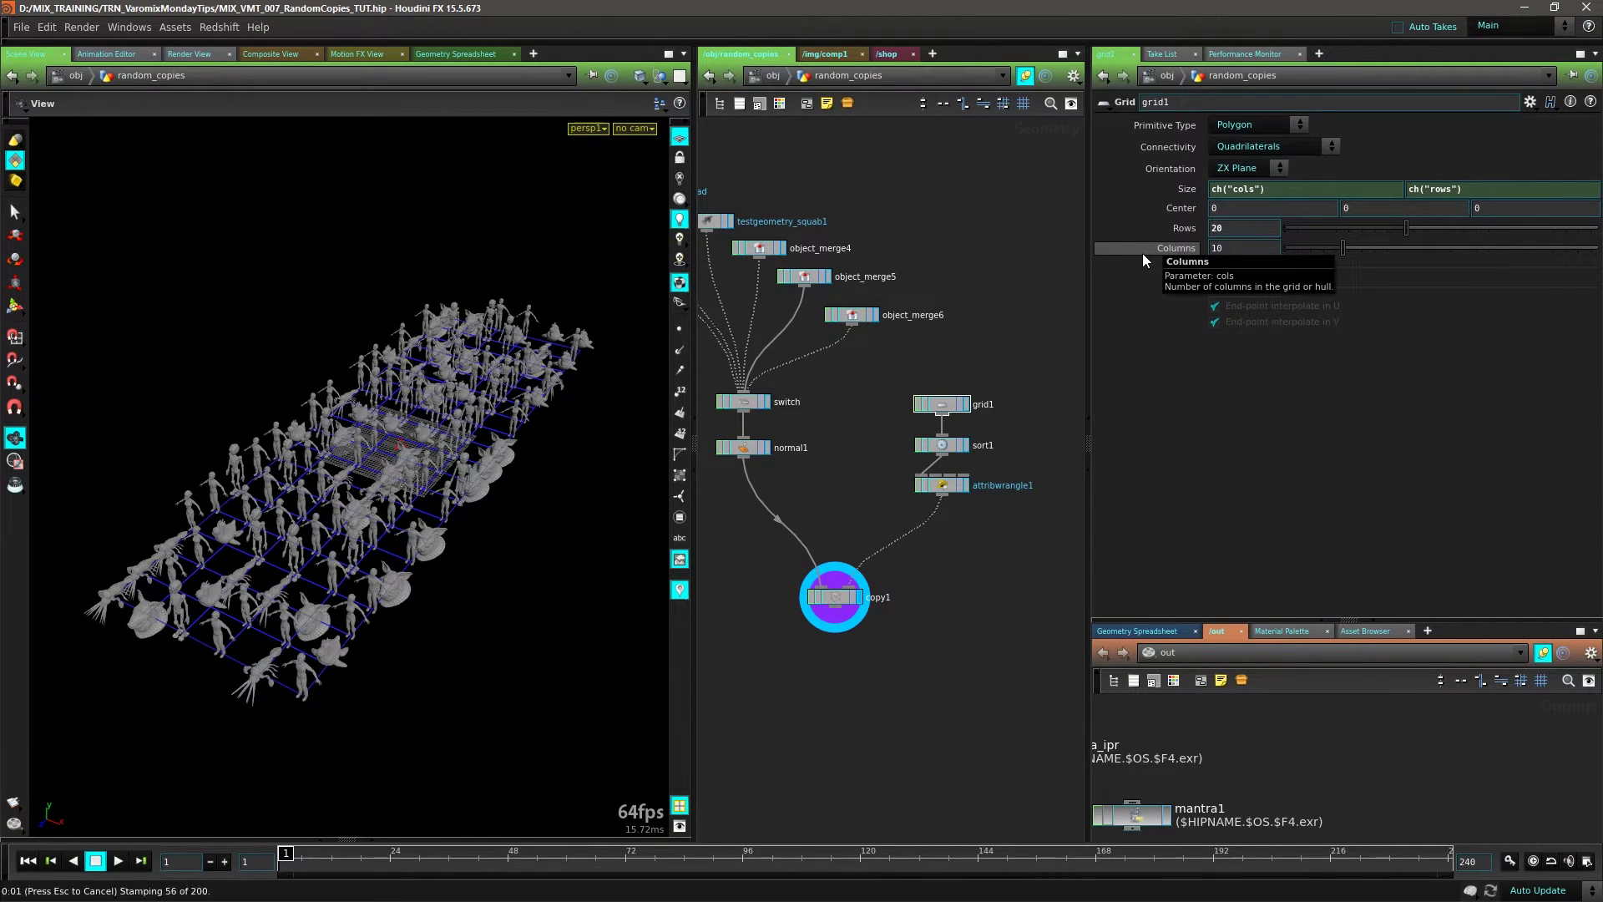
# Reshuffle the models by changing the Sort node's seed to 37 and then to 24, checking the crowd each time.
pyautogui.click(940, 449)
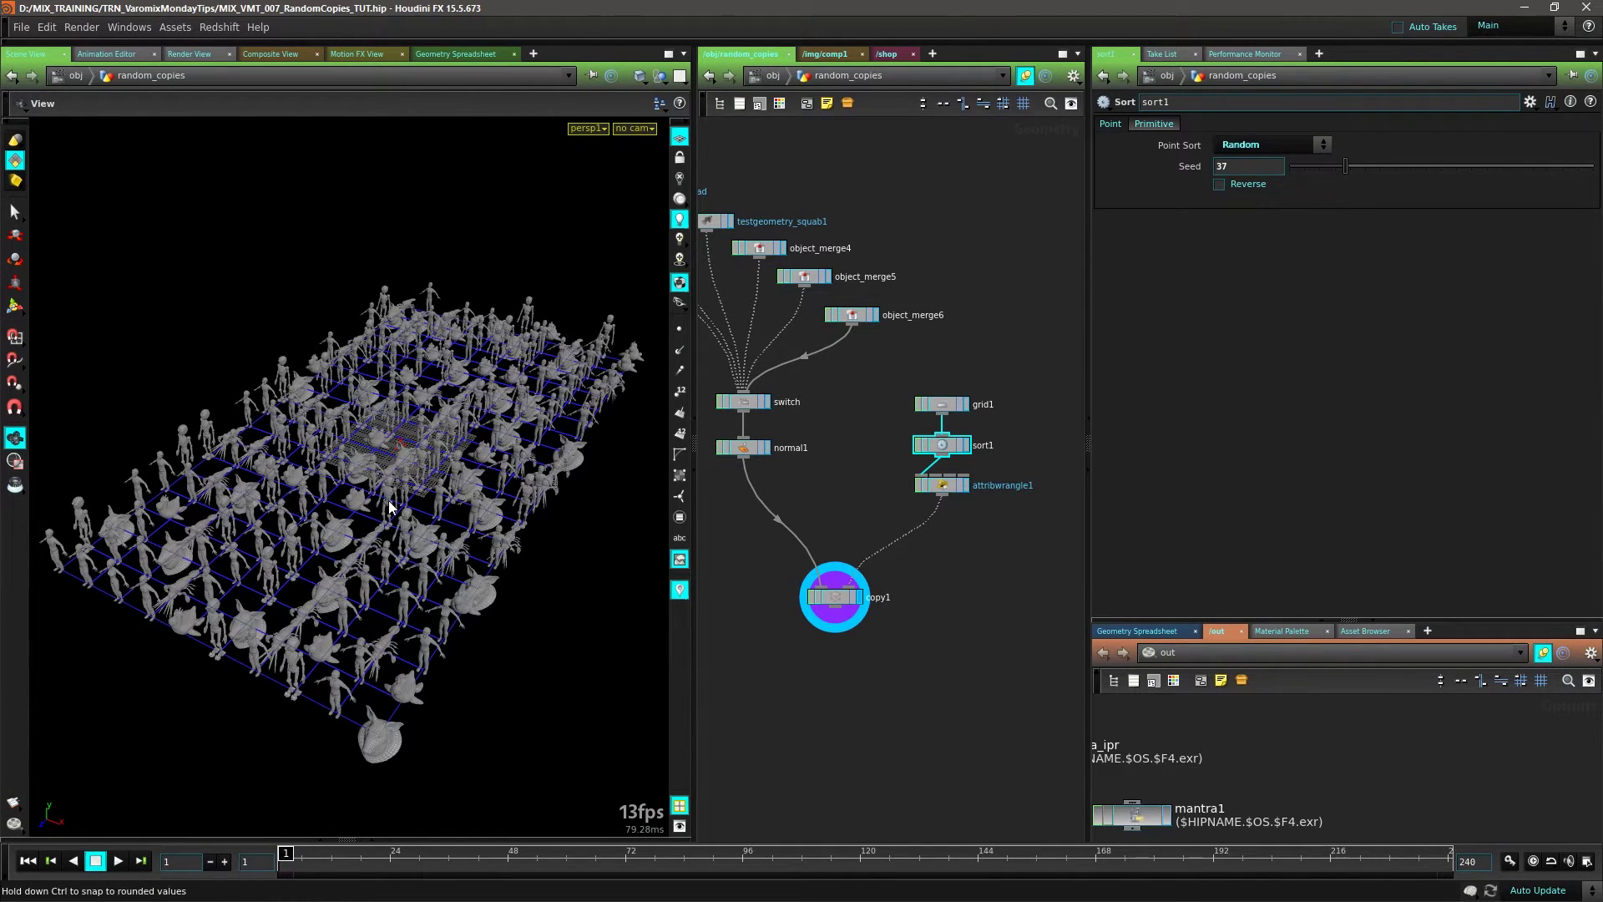
pyautogui.scroll(10, 367, 576)
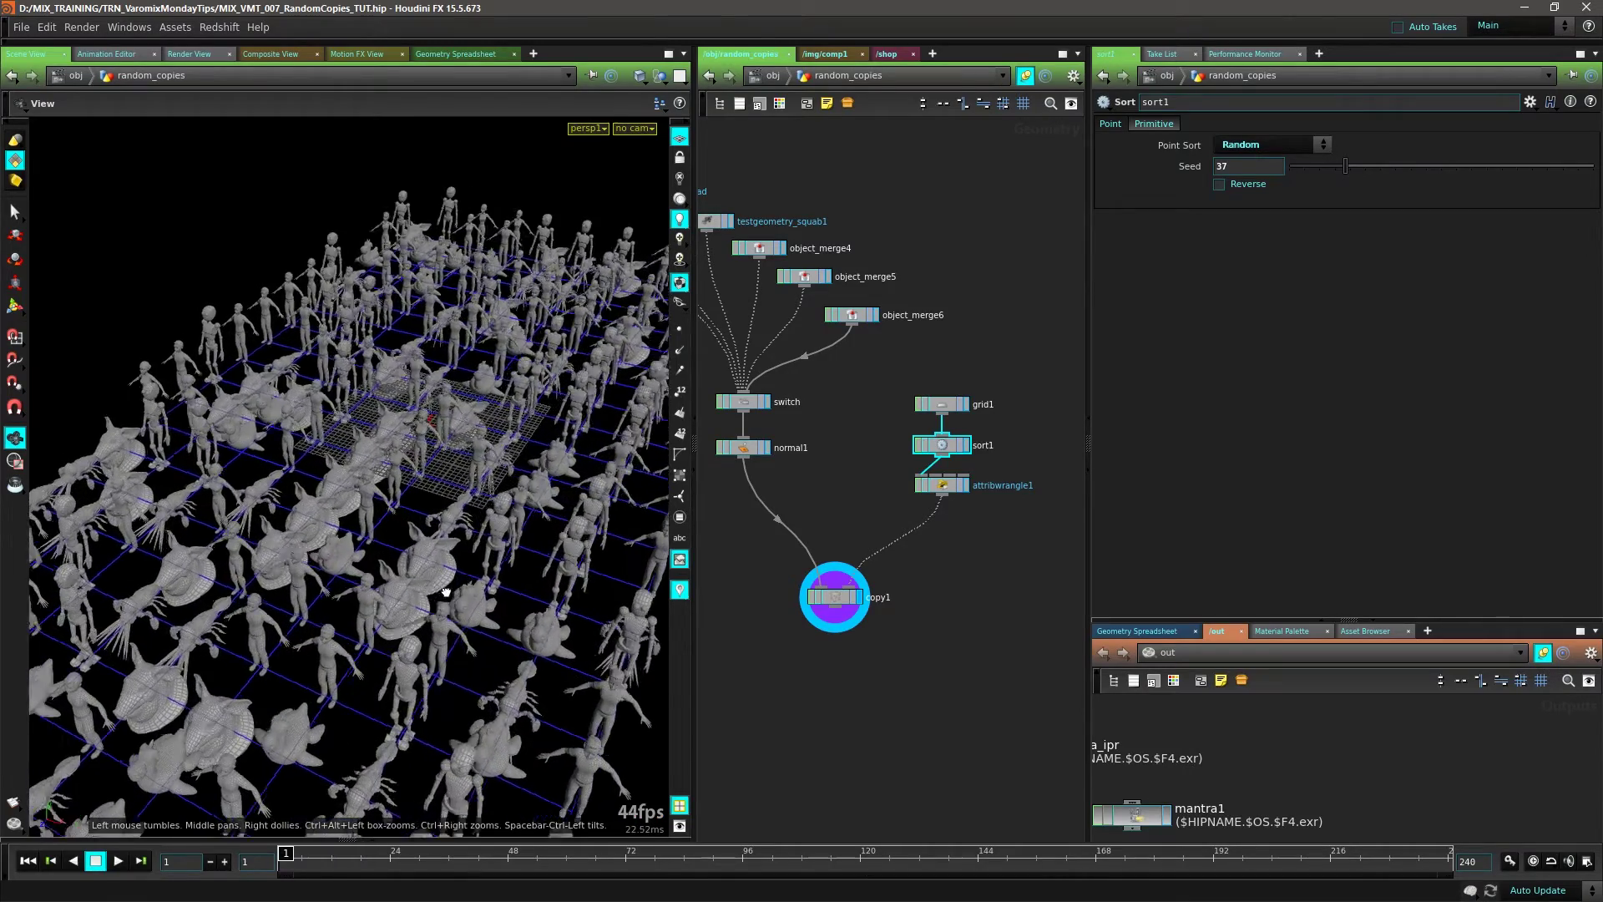
pyautogui.scroll(-5, 367, 593)
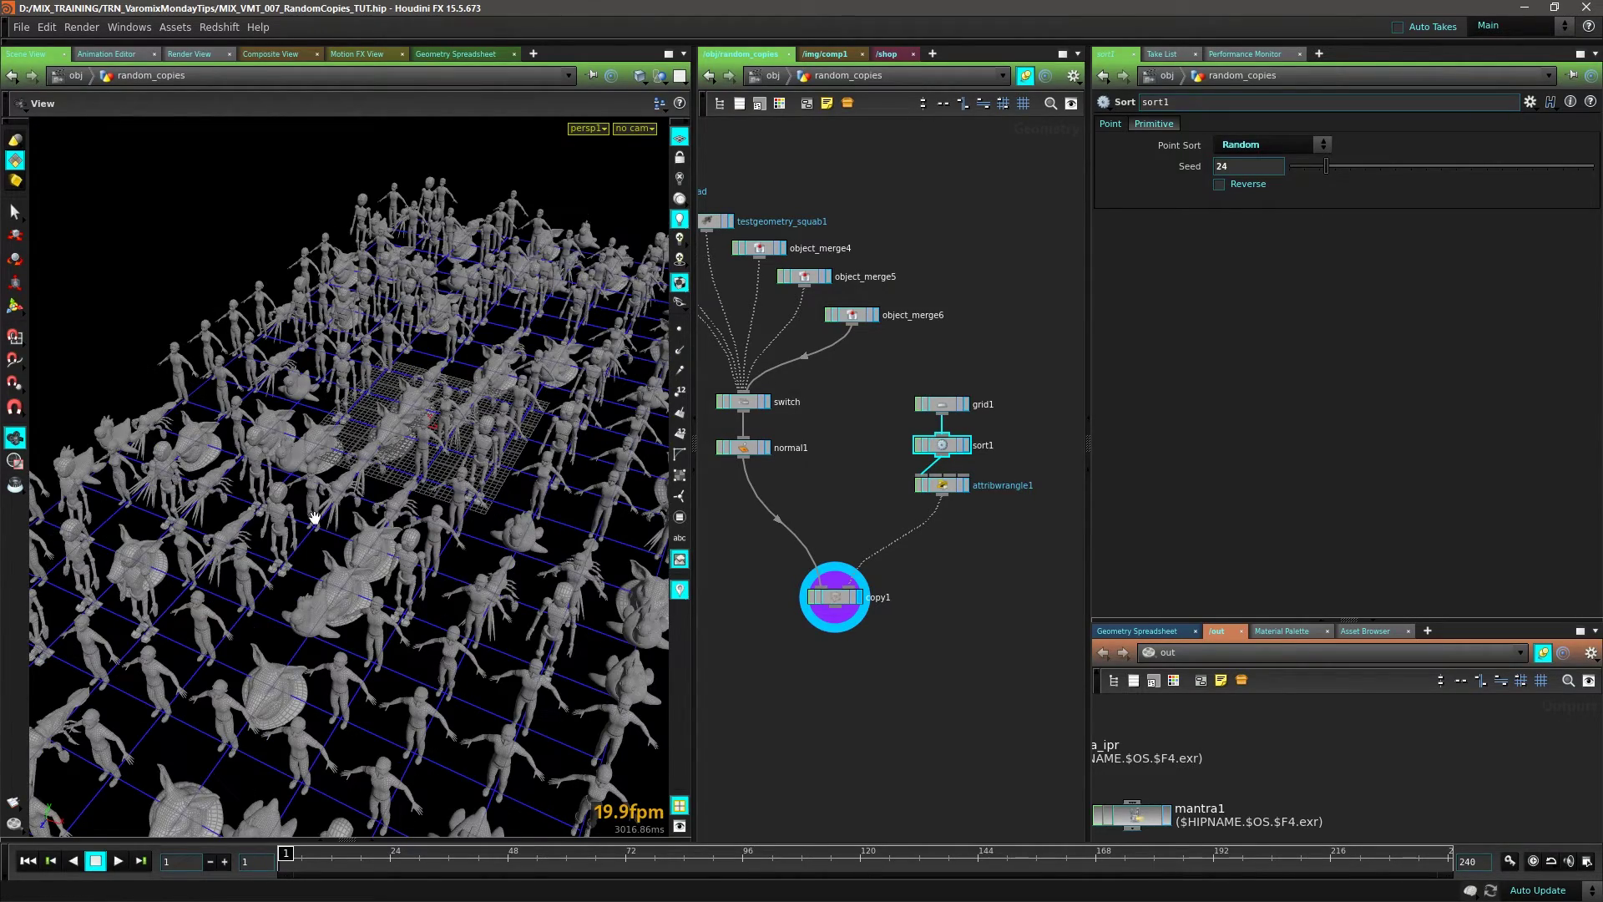
pyautogui.moveTo(314, 517); pyautogui.dragTo(364, 462)
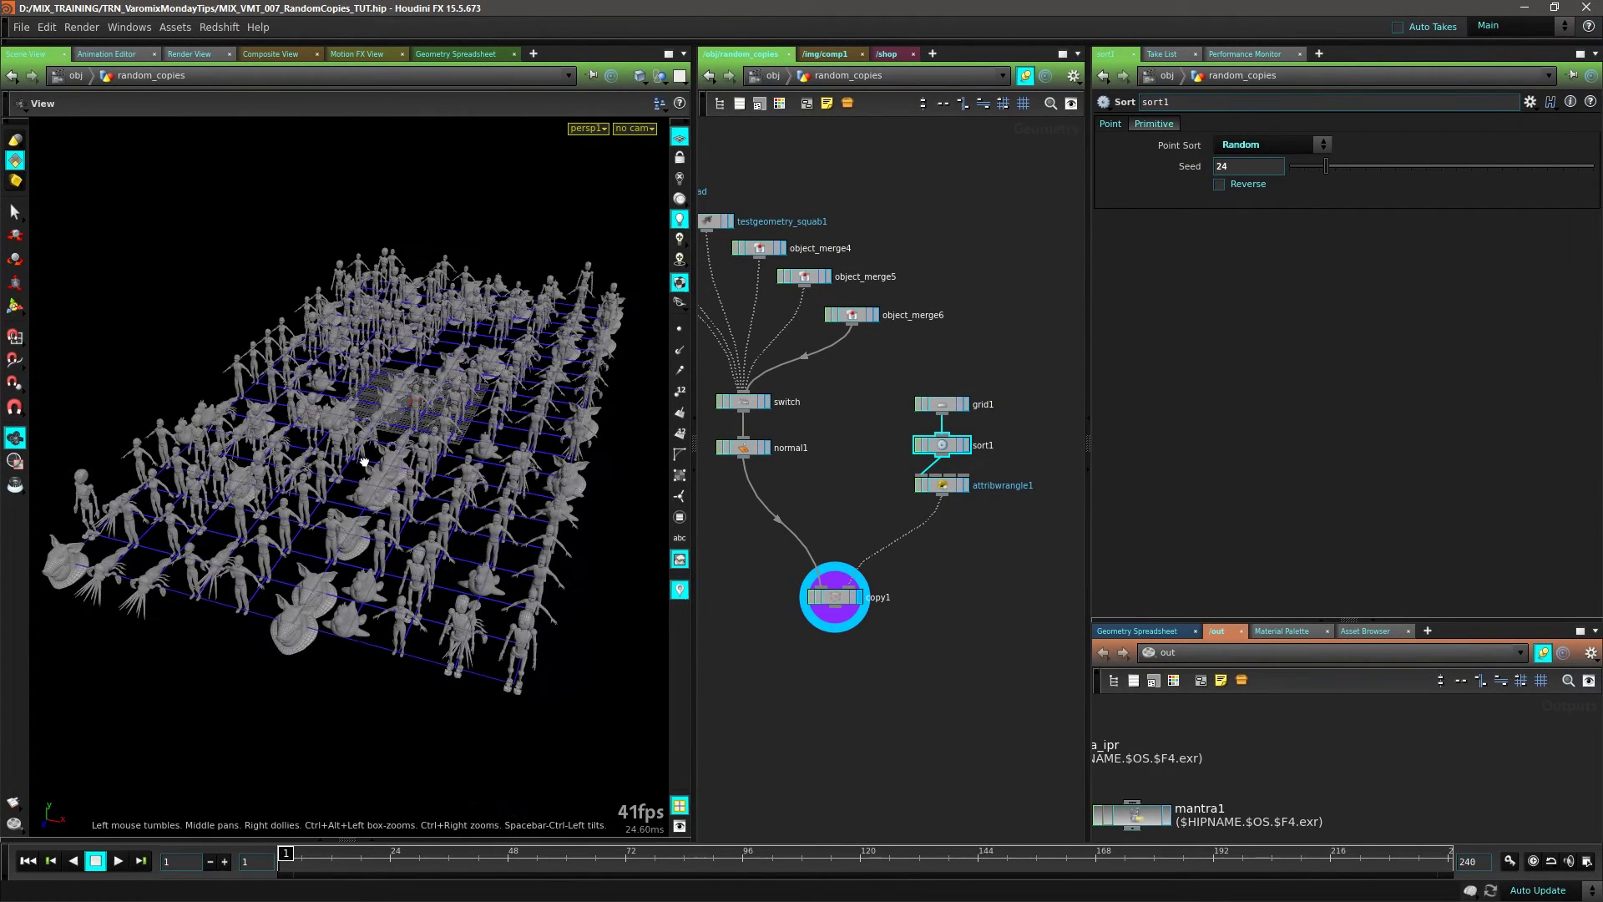
# Review the switch node's input list and the value expression of copy1's models stamp variable.
pyautogui.click(742, 404)
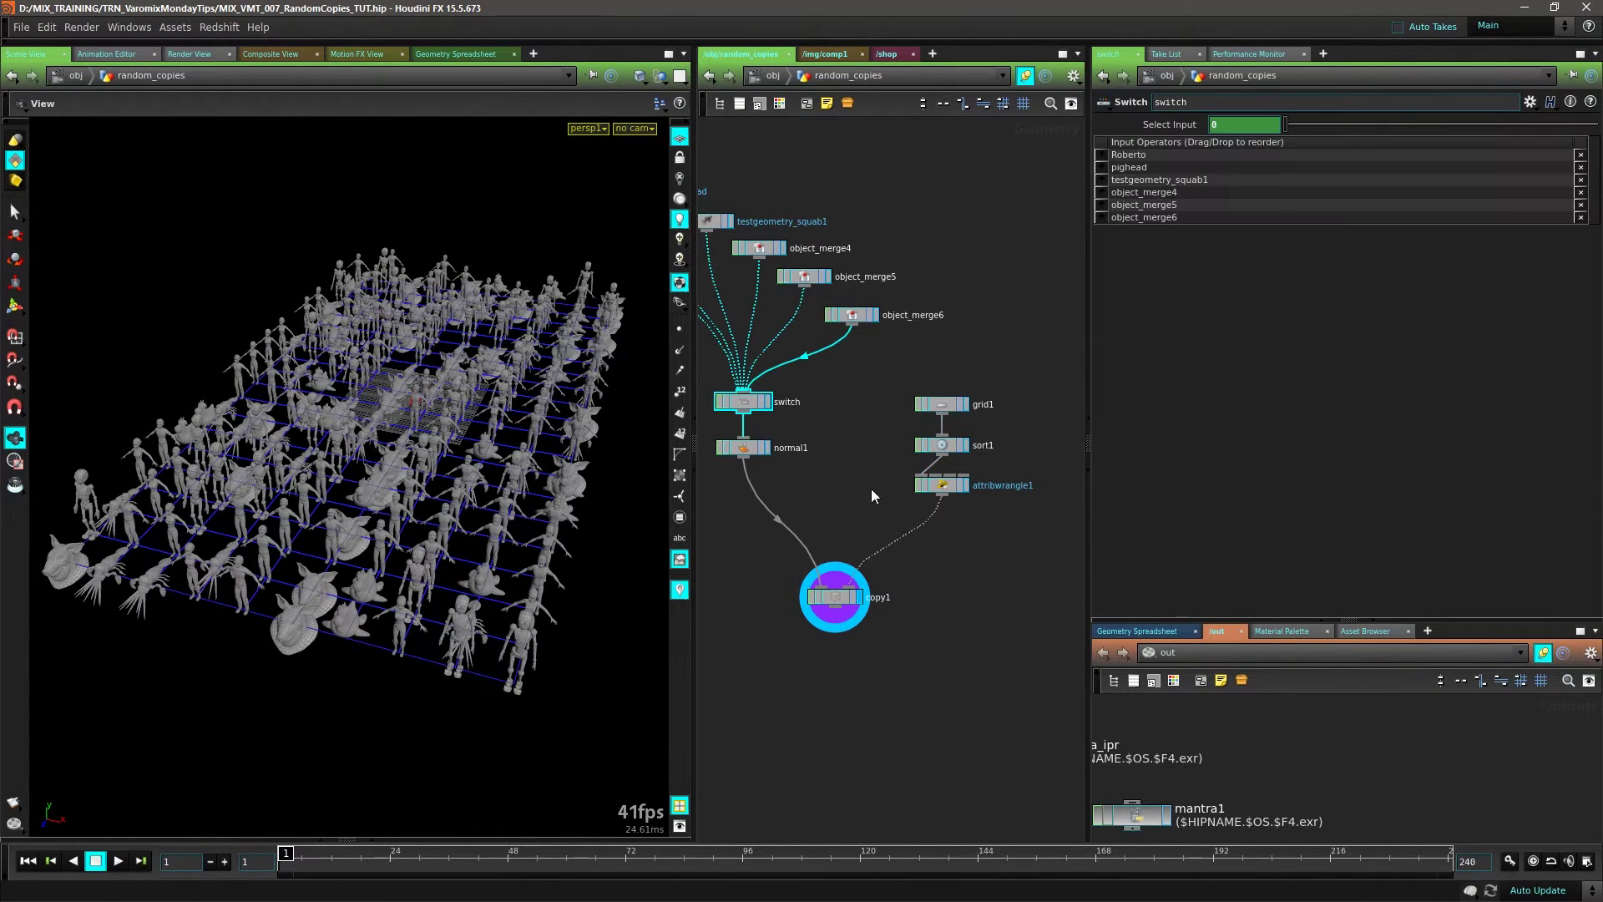
pyautogui.click(833, 593)
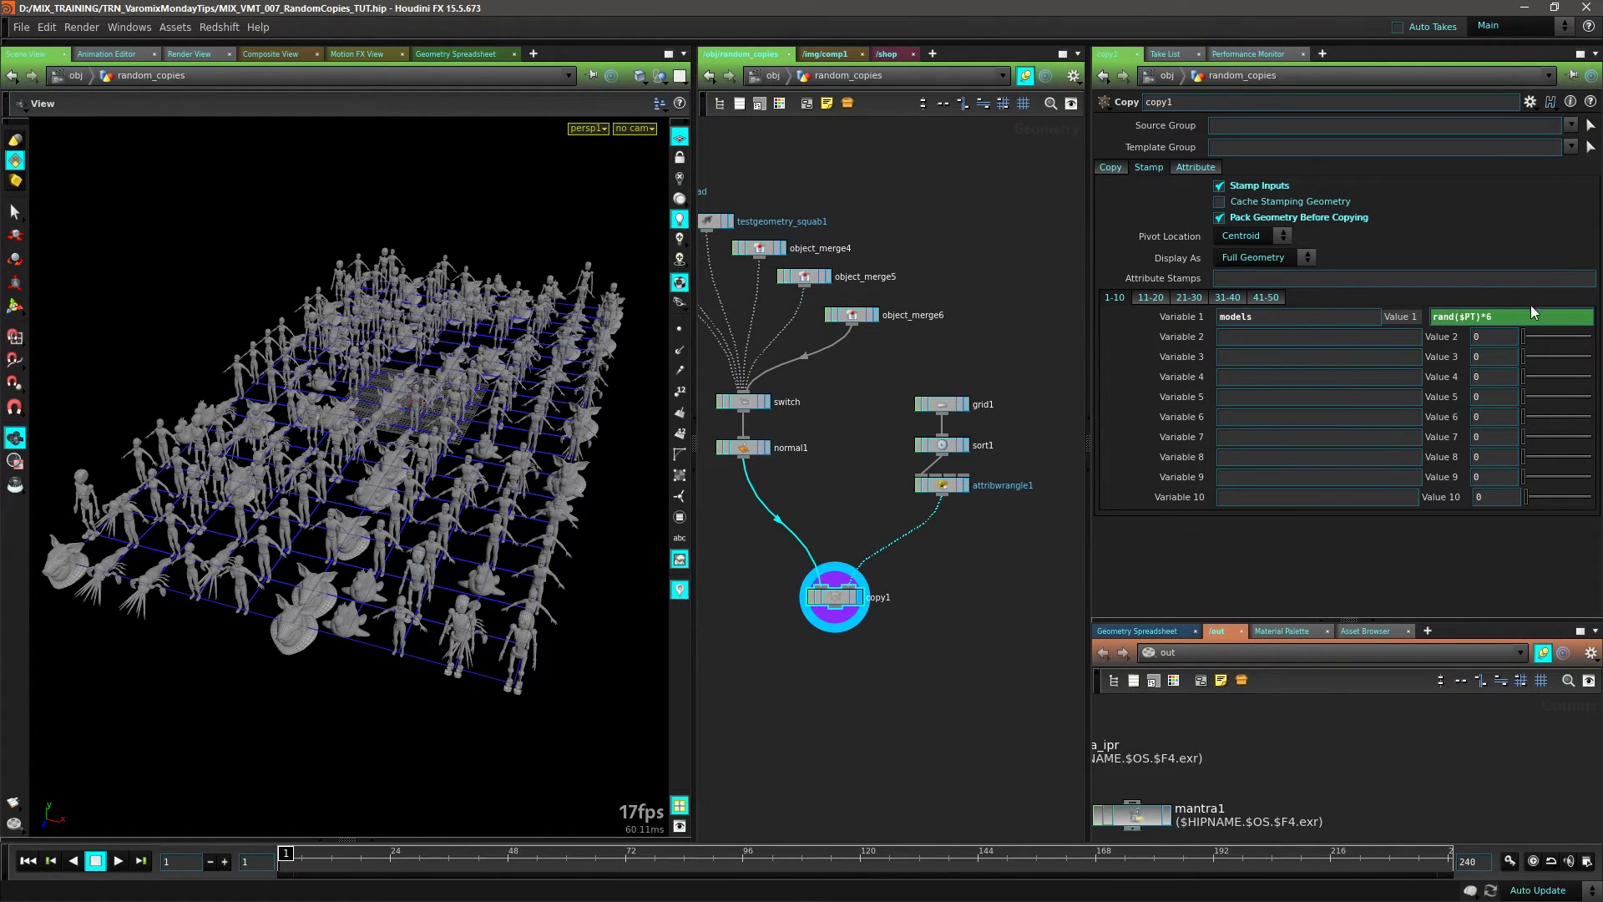
pyautogui.moveTo(1521, 317); pyautogui.dragTo(1433, 317)
pyautogui.click(1494, 318)
# Show the stamp("../copy1/", models, 0) expression driving the switch node's Select Input, and return to copy1.
pyautogui.moveTo(940, 380); pyautogui.dragTo(1001, 414, button='middle')
pyautogui.click(806, 435)
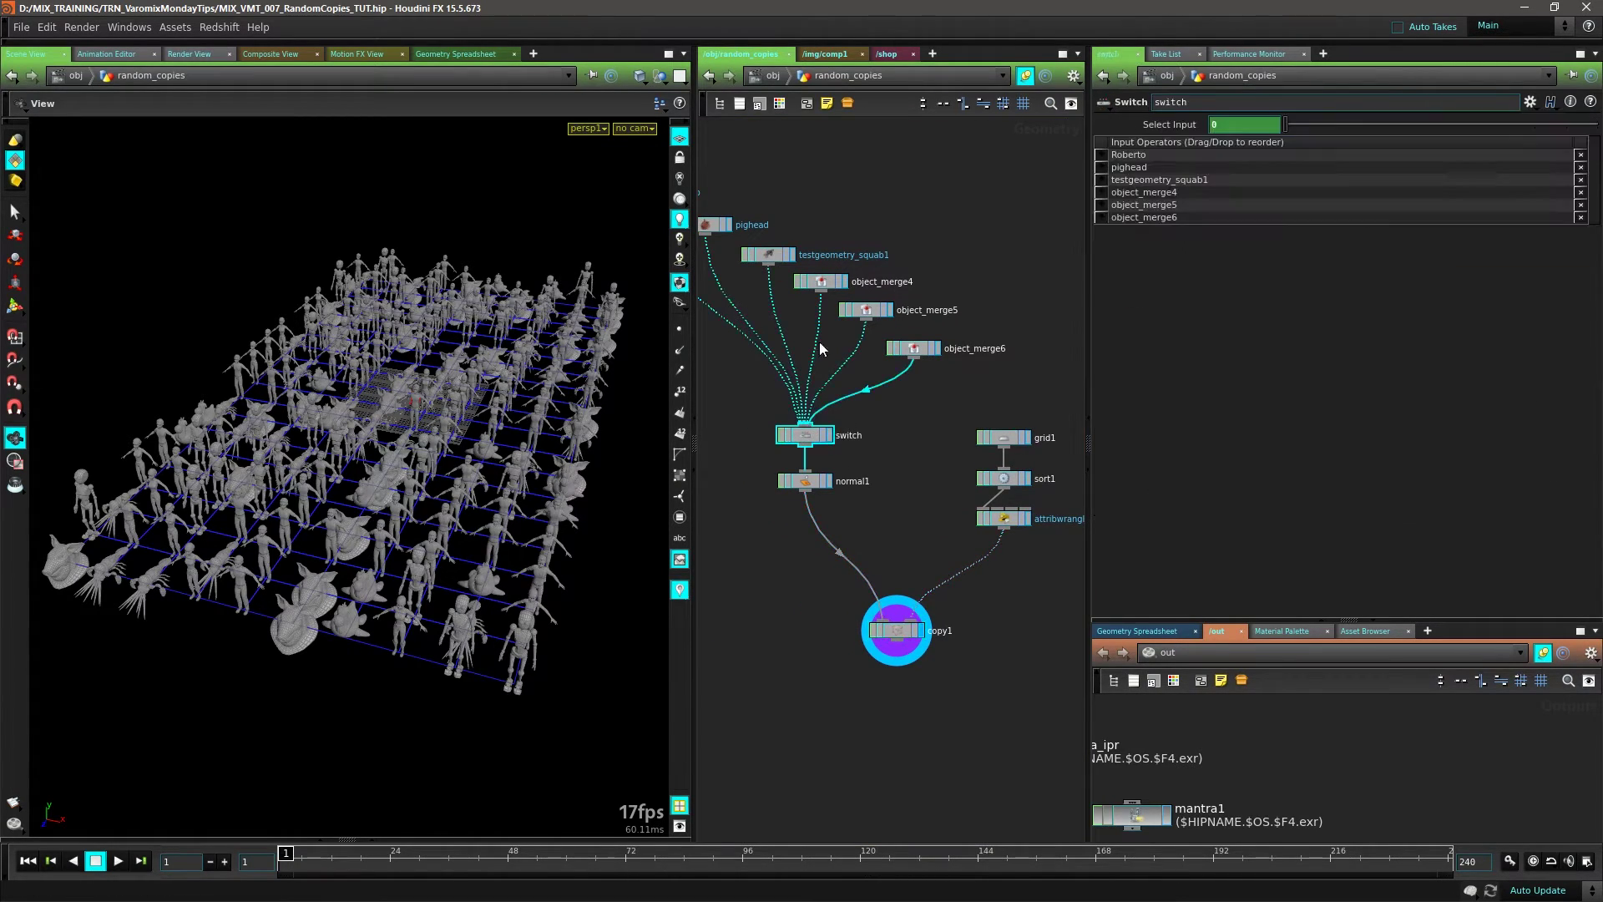
pyautogui.write('stamp("../copy1/", models, 0)')
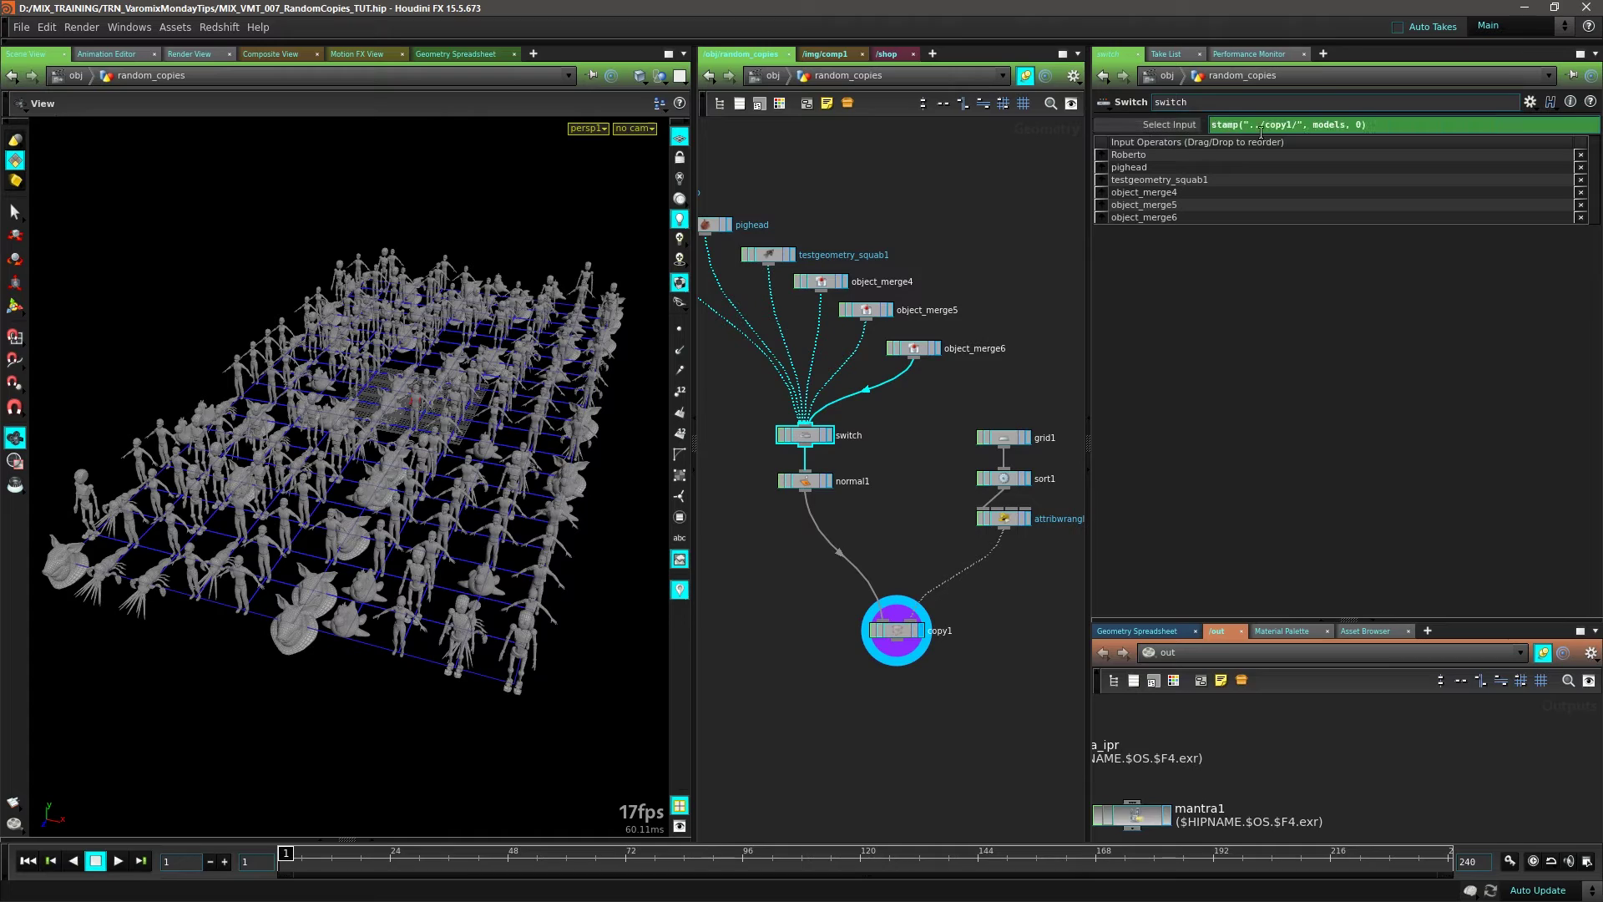
pyautogui.press('Return')
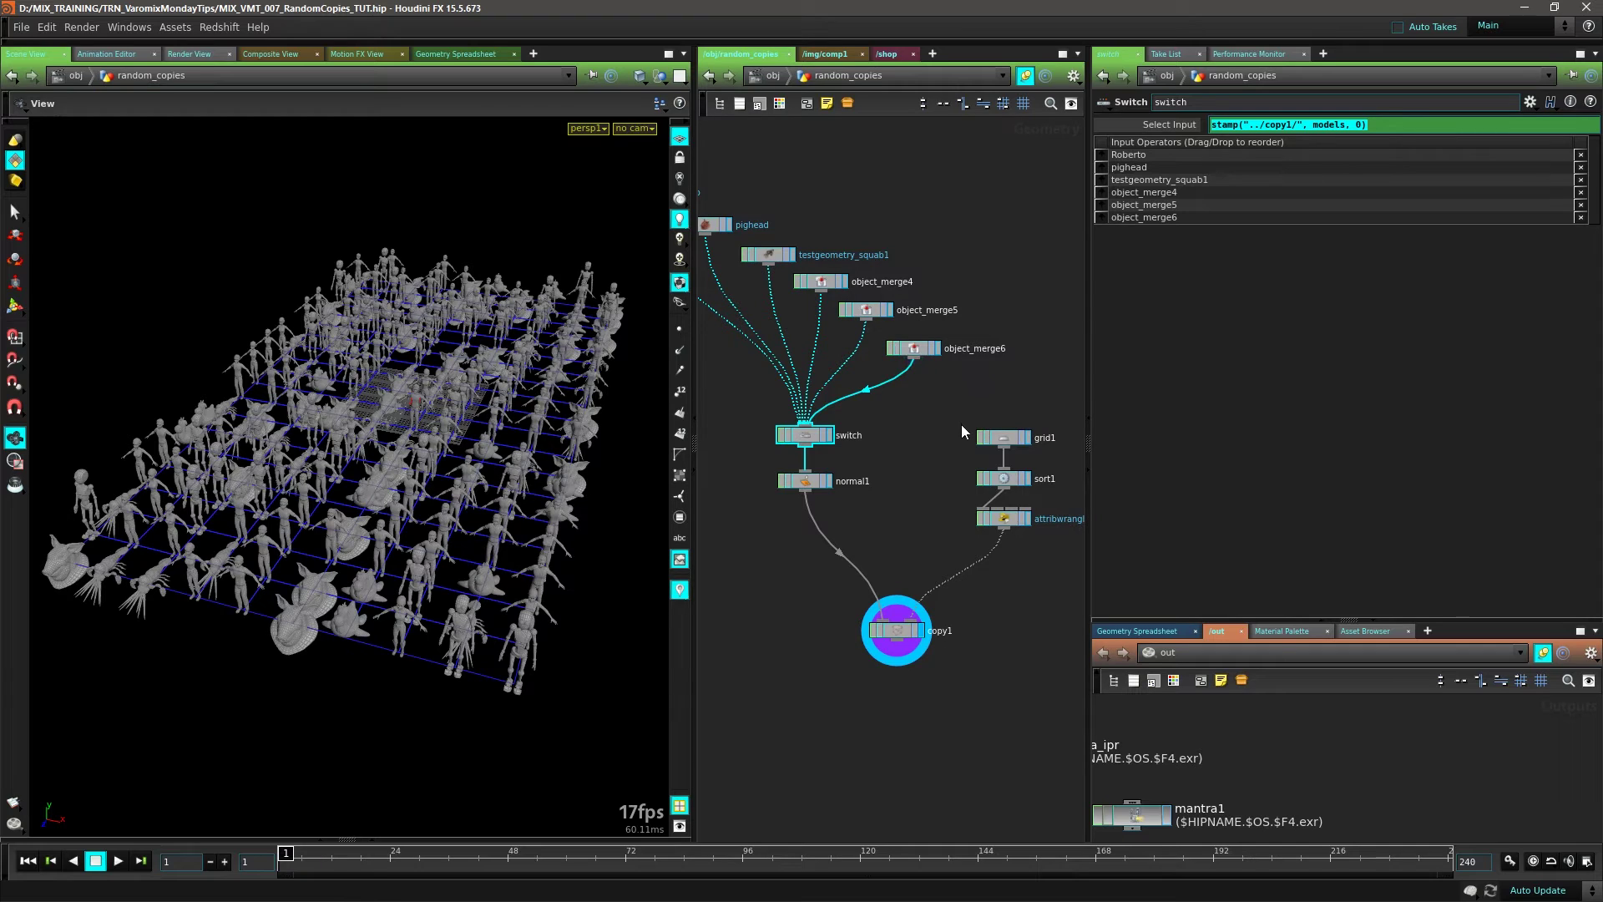
pyautogui.click(887, 628)
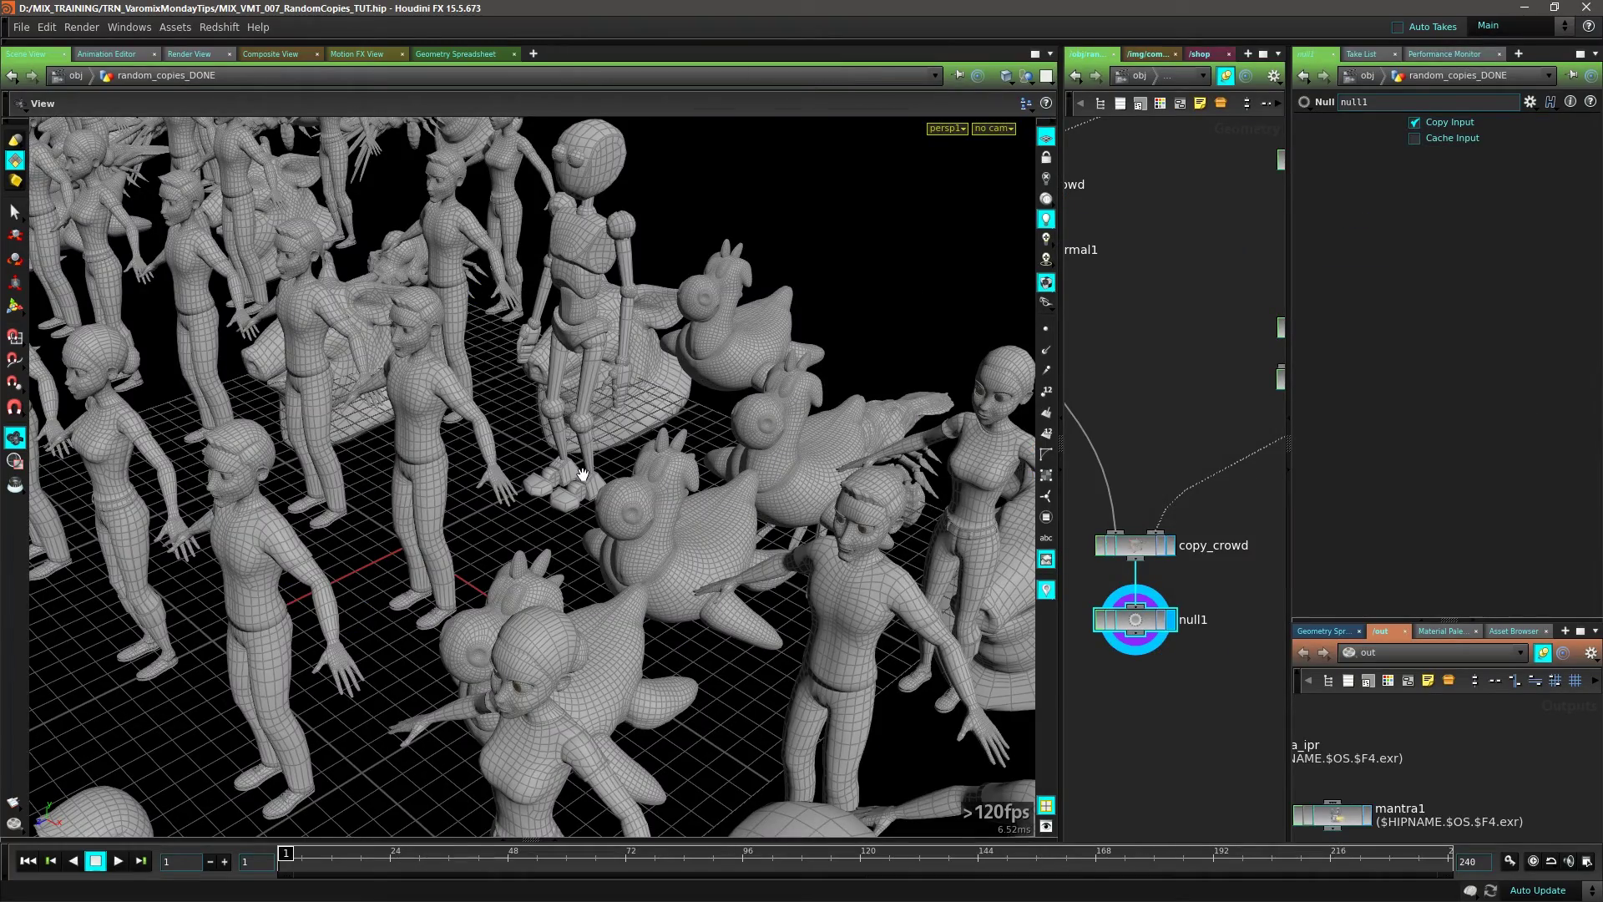
# Examine the finished crowd of copies in the random_copies_DONE network from farther away.
pyautogui.scroll(-10, 584, 484)
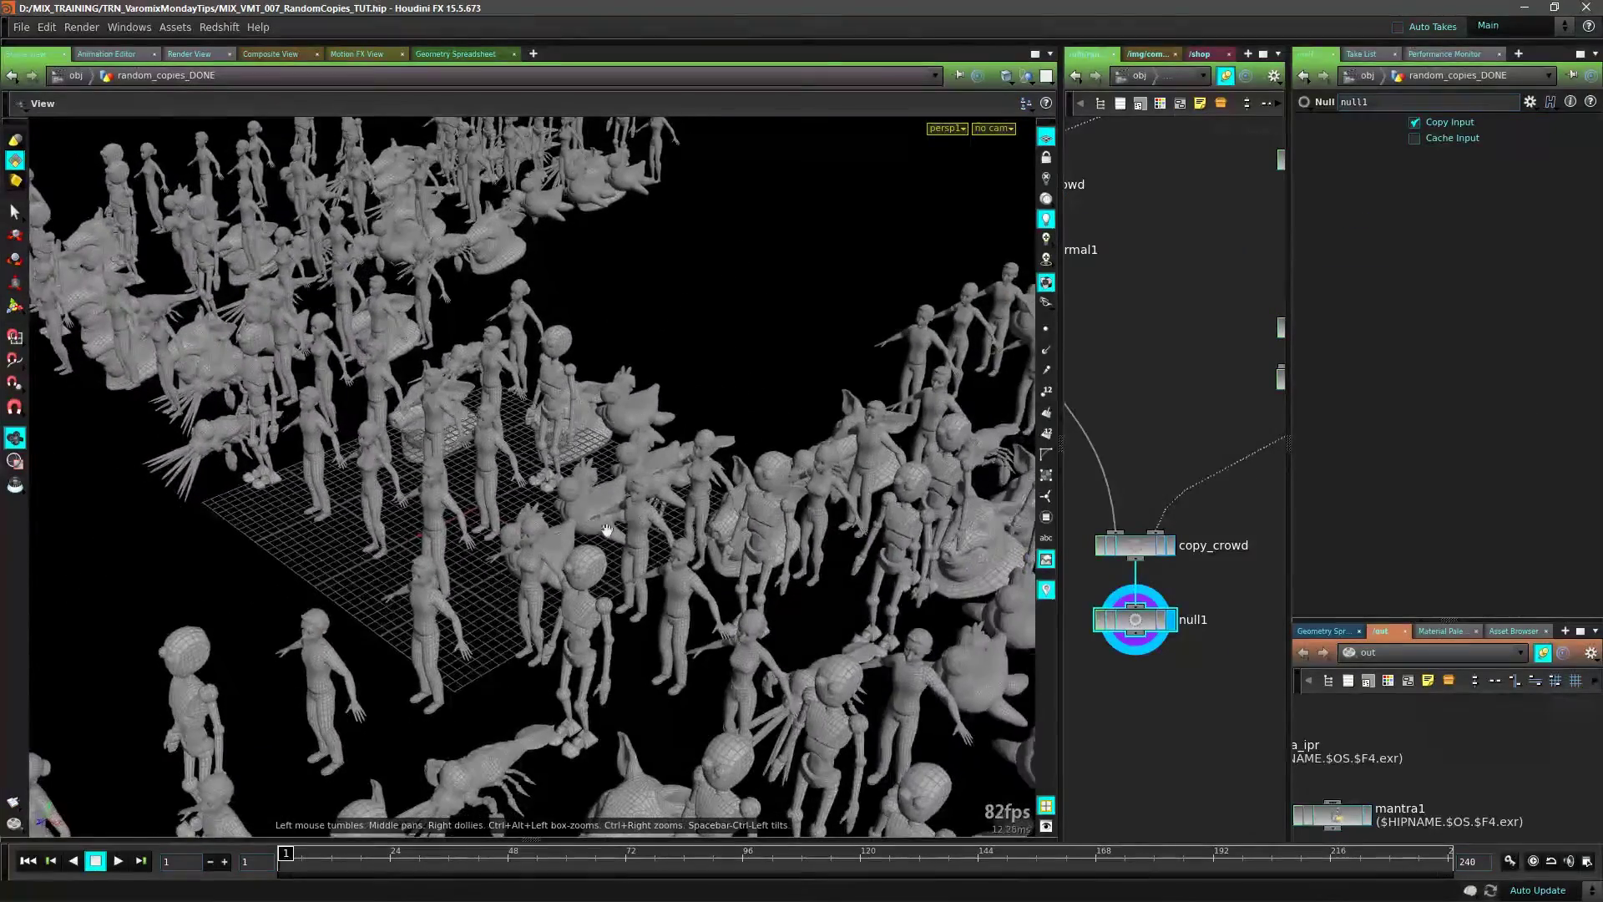